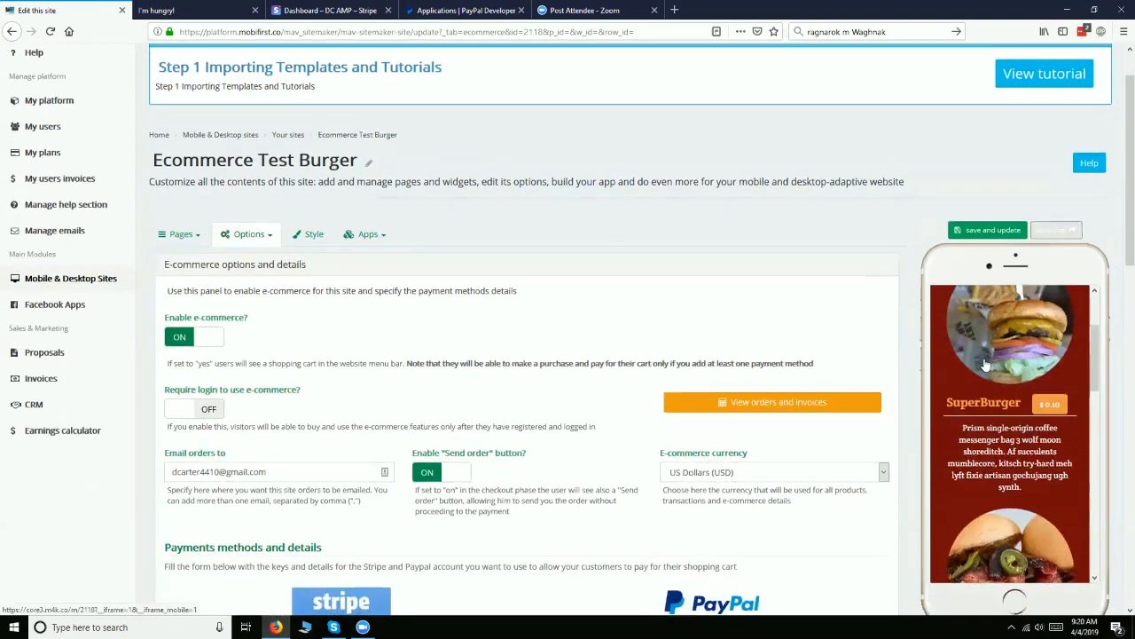
Open the site's e-commerce options and switch the Enable e-commerce setting off and back on
scroll(984, 358, up, 3)
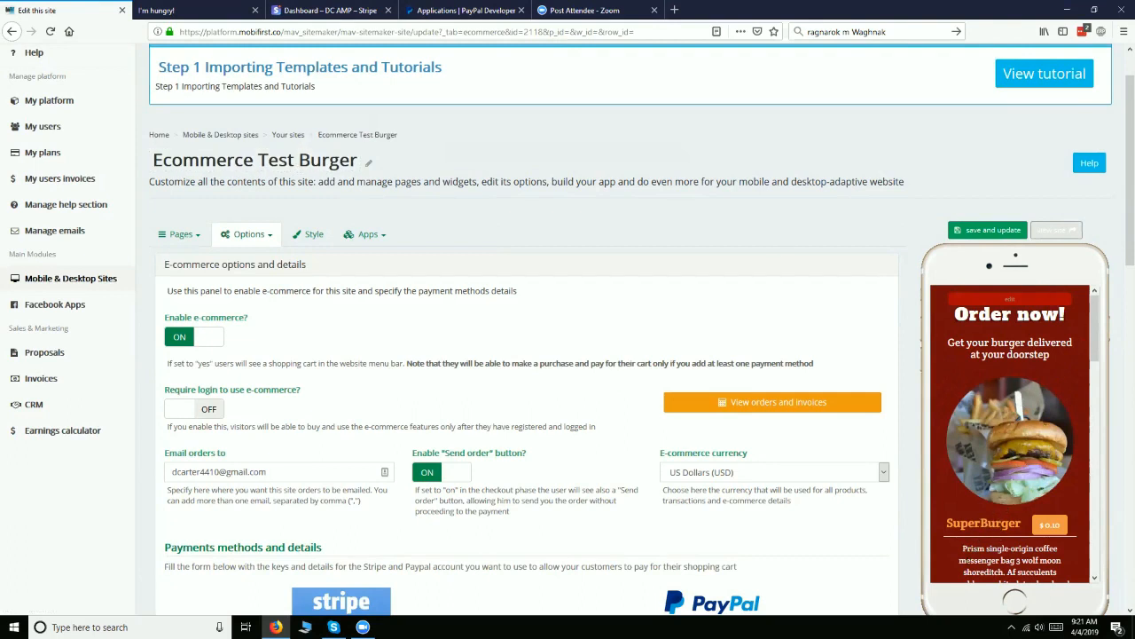
click(269, 237)
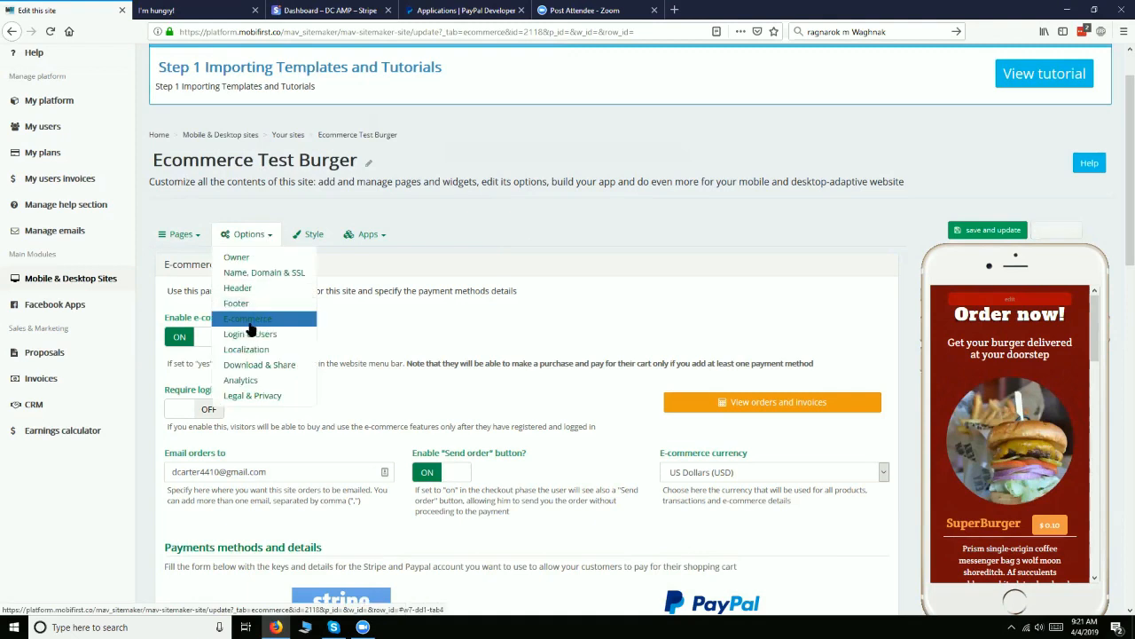
click(249, 324)
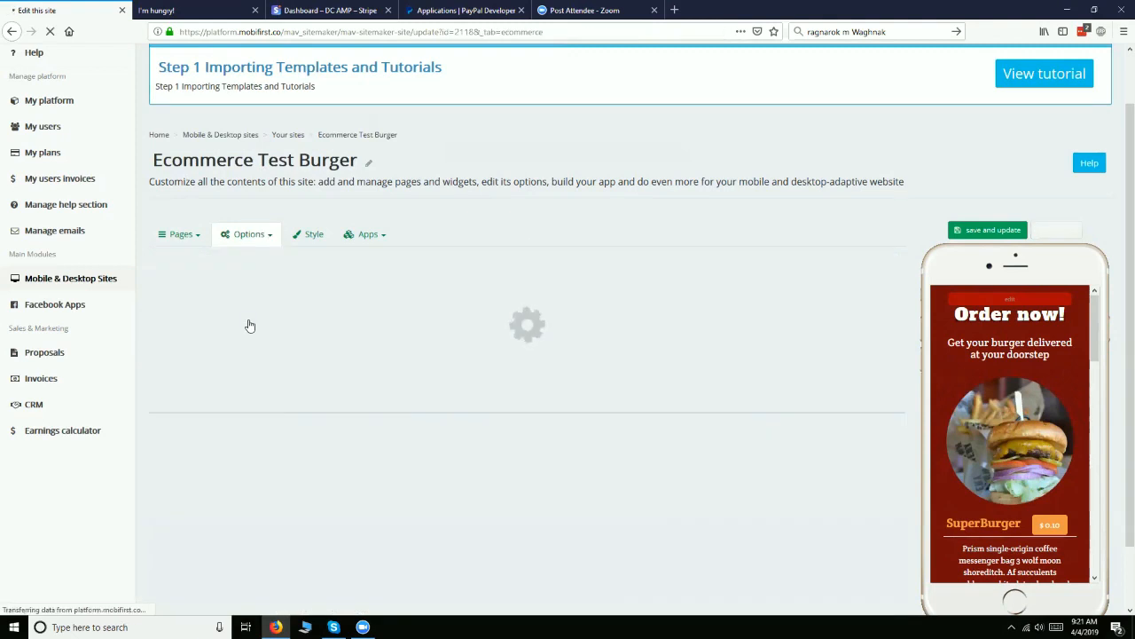
scroll(249, 325, down, 1)
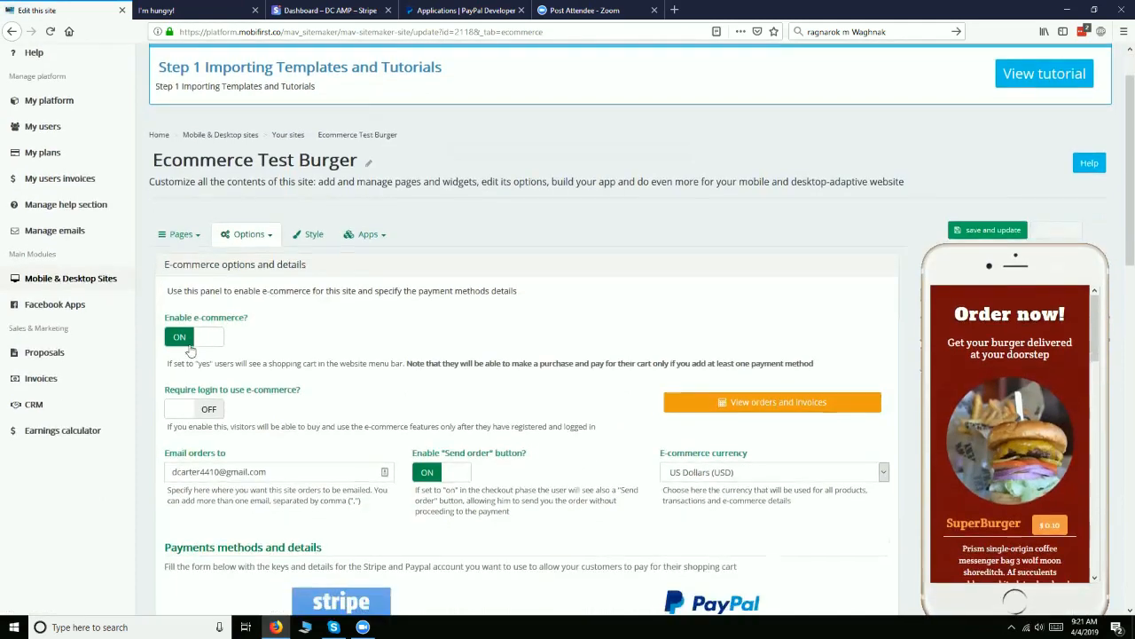
click(194, 346)
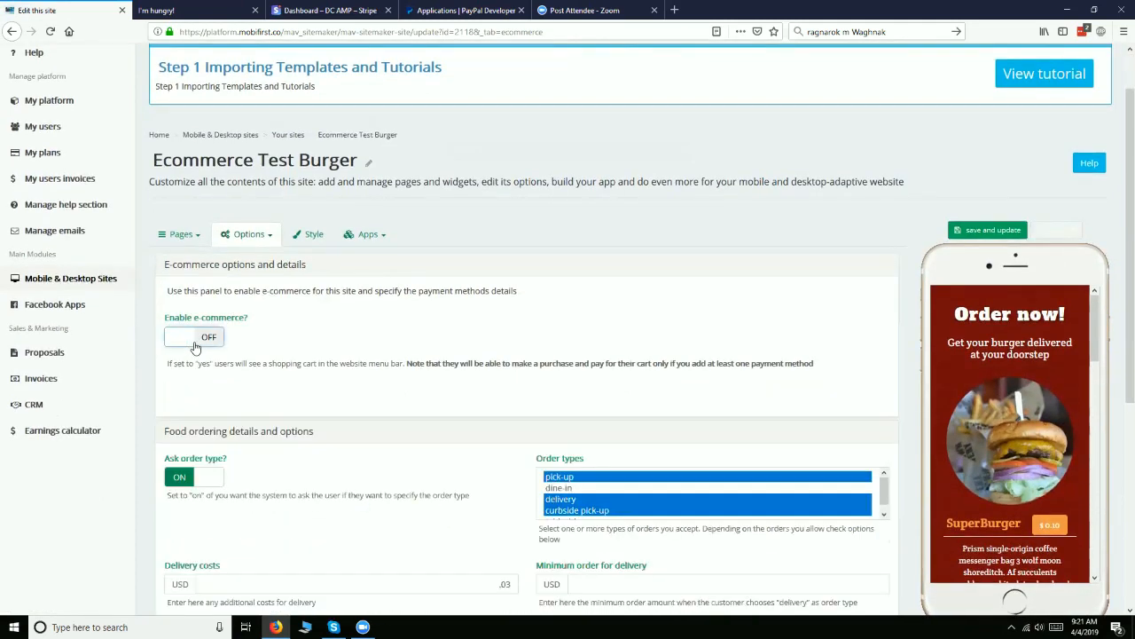
click(194, 344)
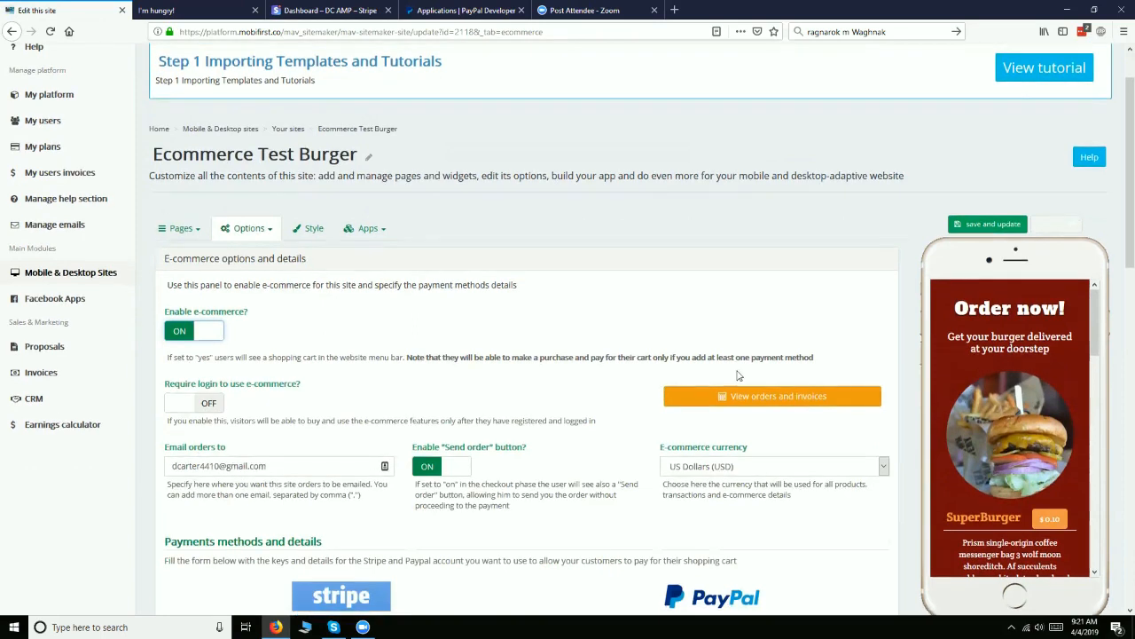
Review the payment method fields and the available e-commerce currencies, keeping US Dollars (USD)
scroll(752, 409, down, 1)
scroll(752, 409, down, 2)
scroll(752, 409, down, 2)
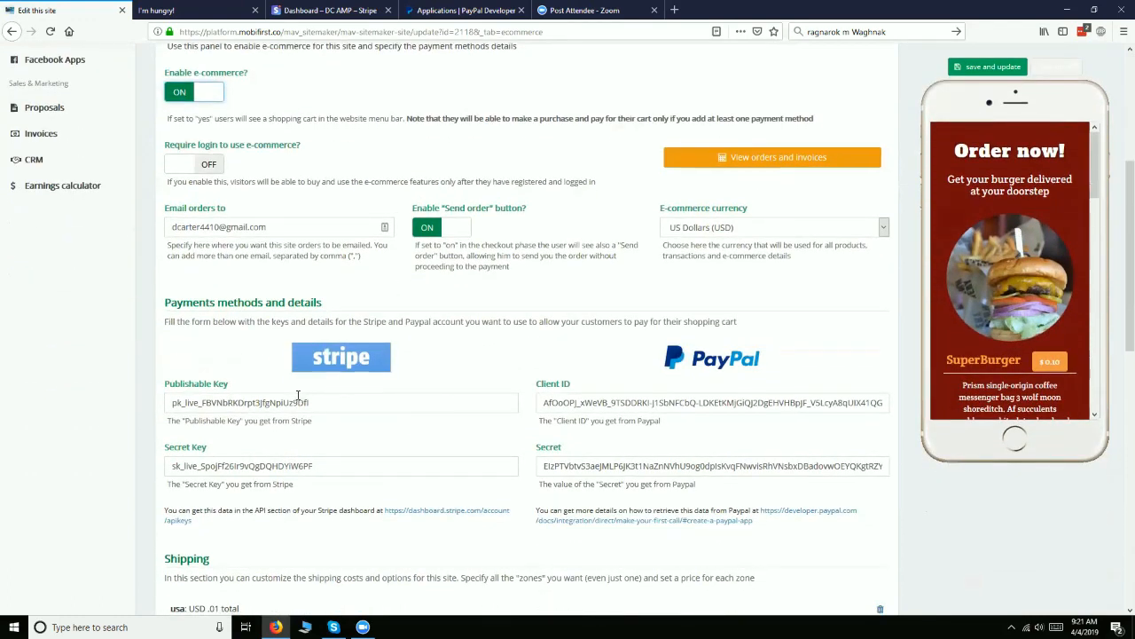
scroll(298, 401, down, 1)
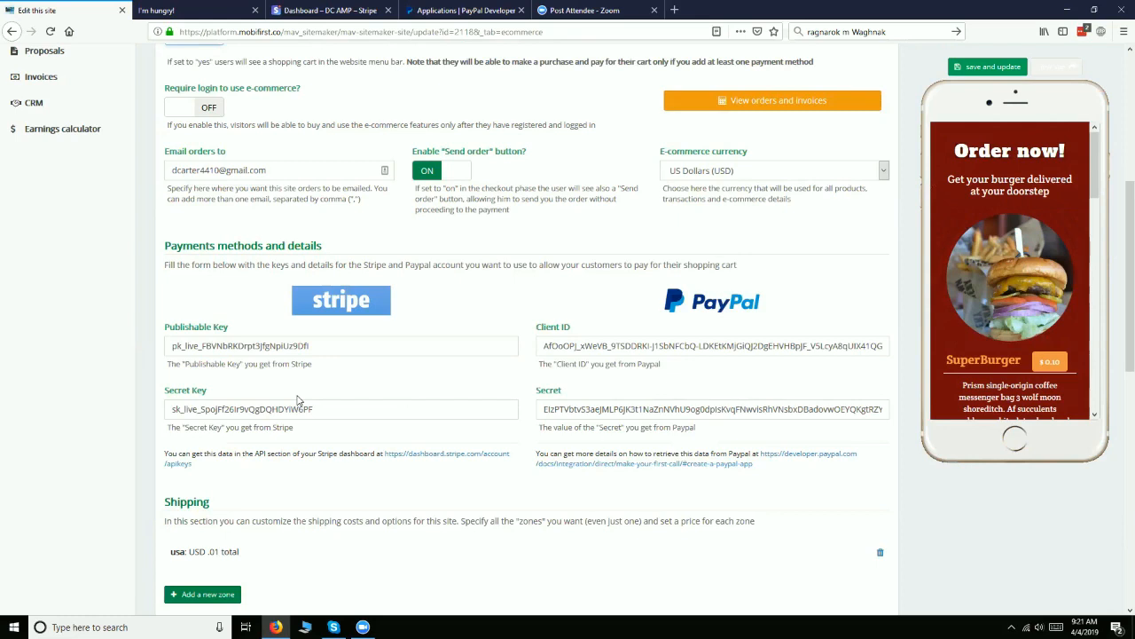
click(794, 169)
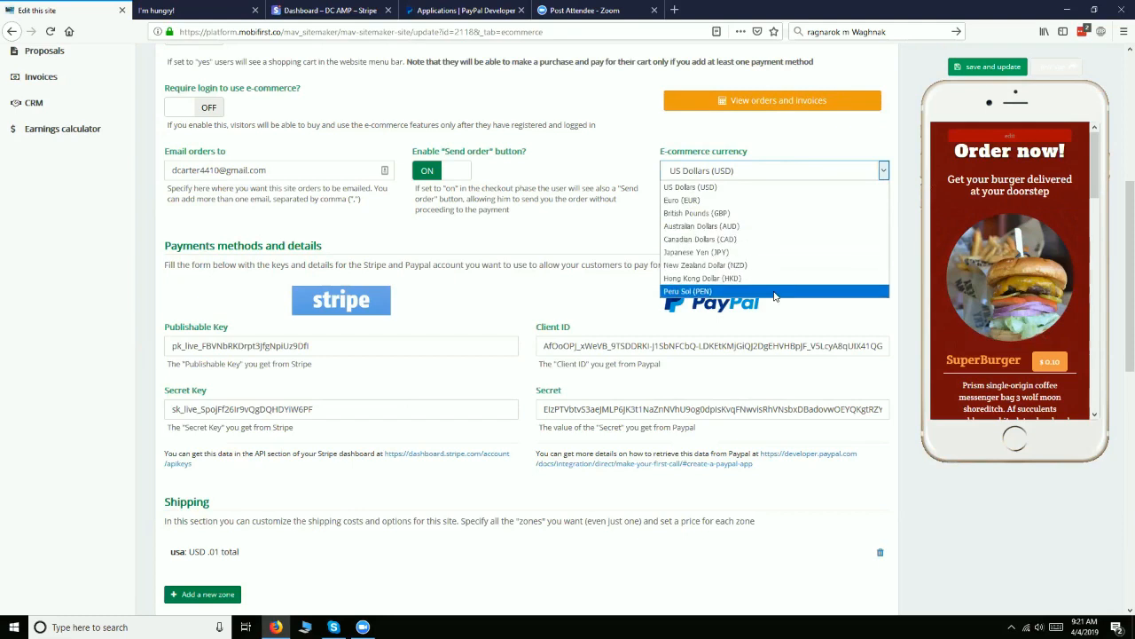
click(784, 169)
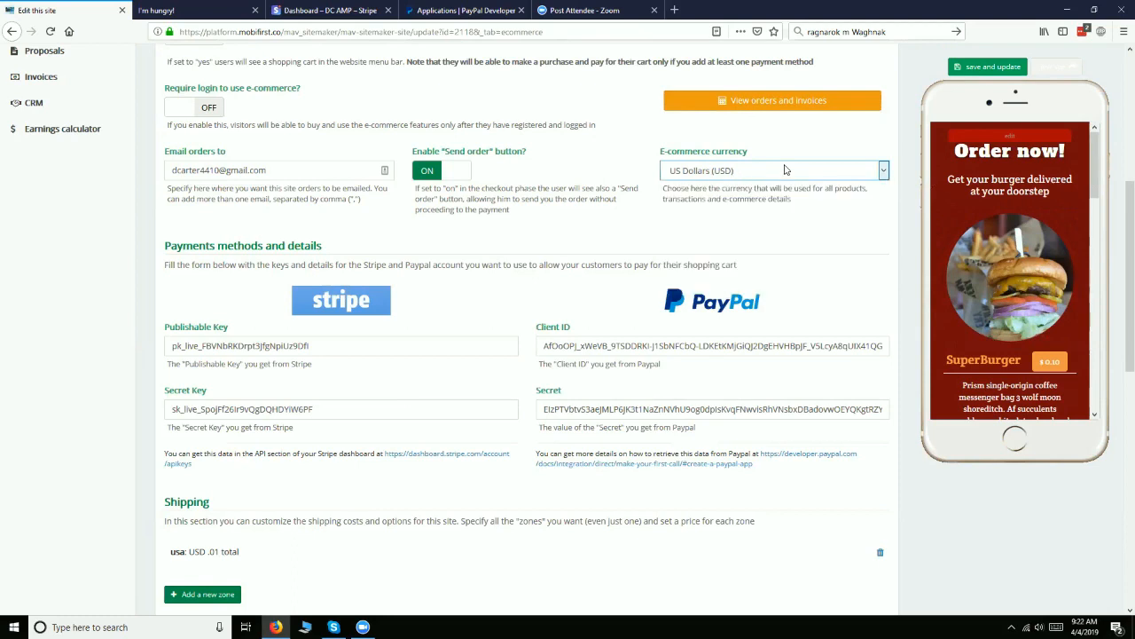
click(689, 229)
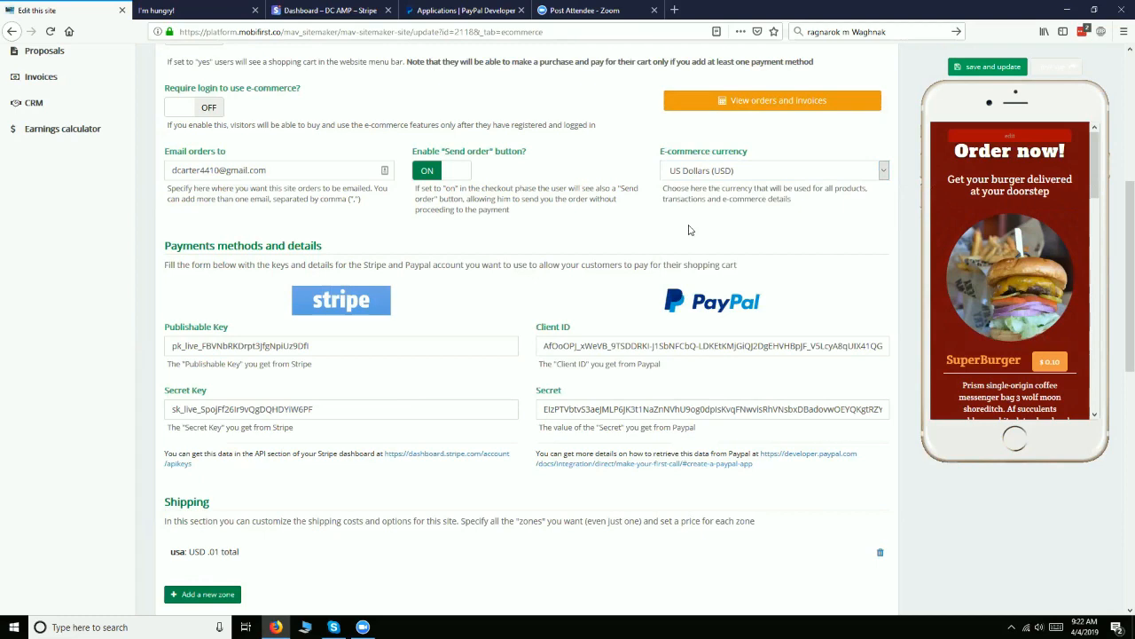
click(723, 172)
click(723, 171)
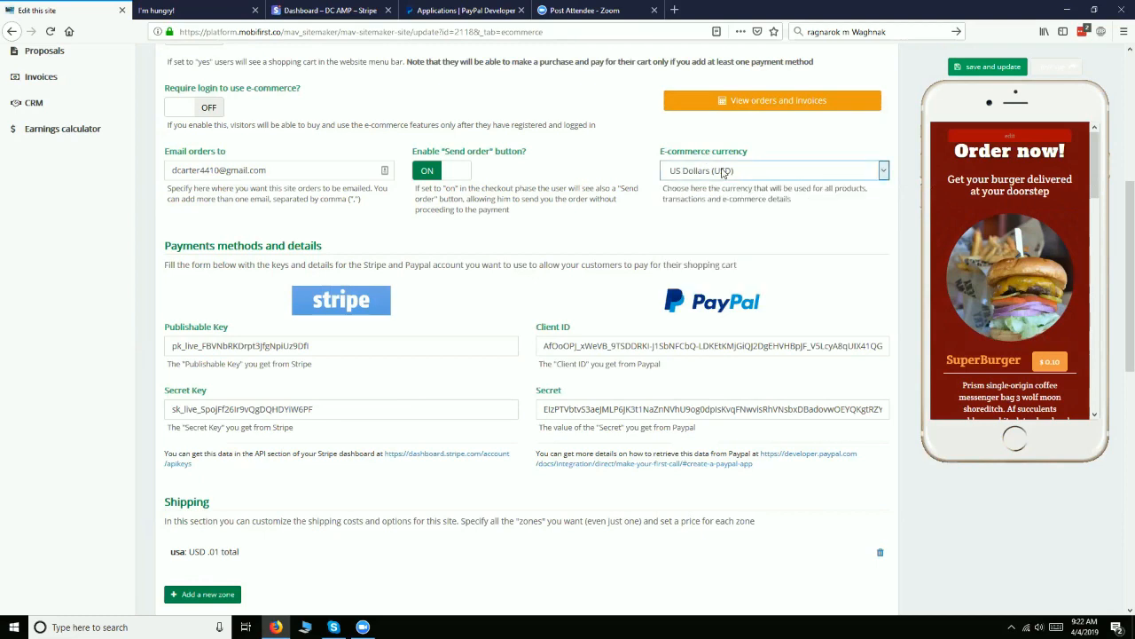
click(621, 240)
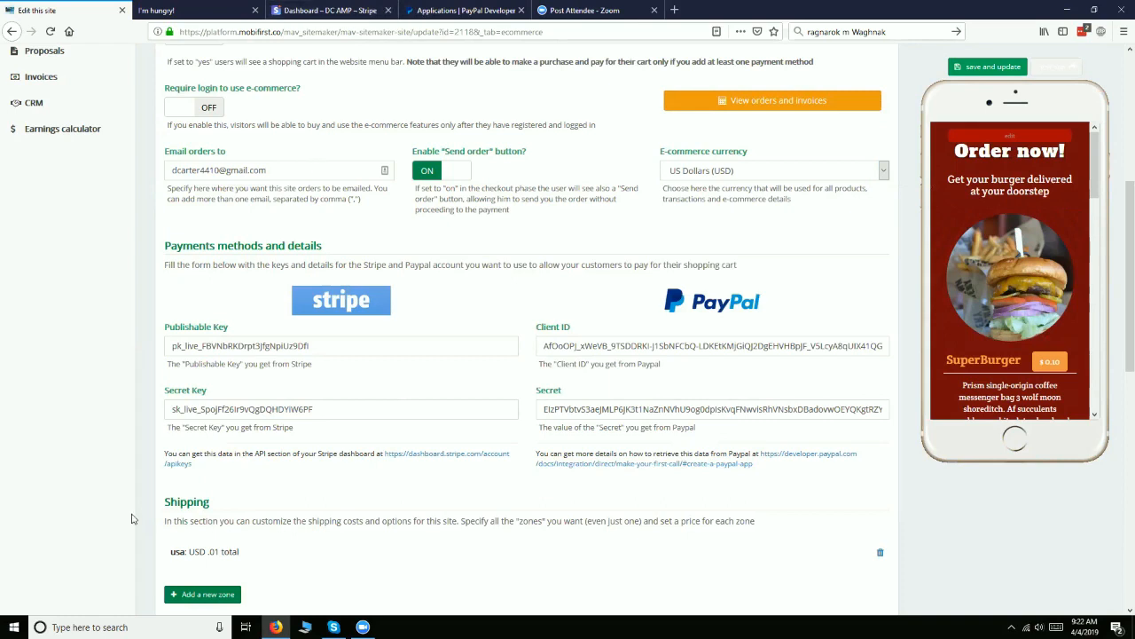
Close the Stripe dashboard and PayPal applications pages, keeping the site editor open
mouse_move(363, 627)
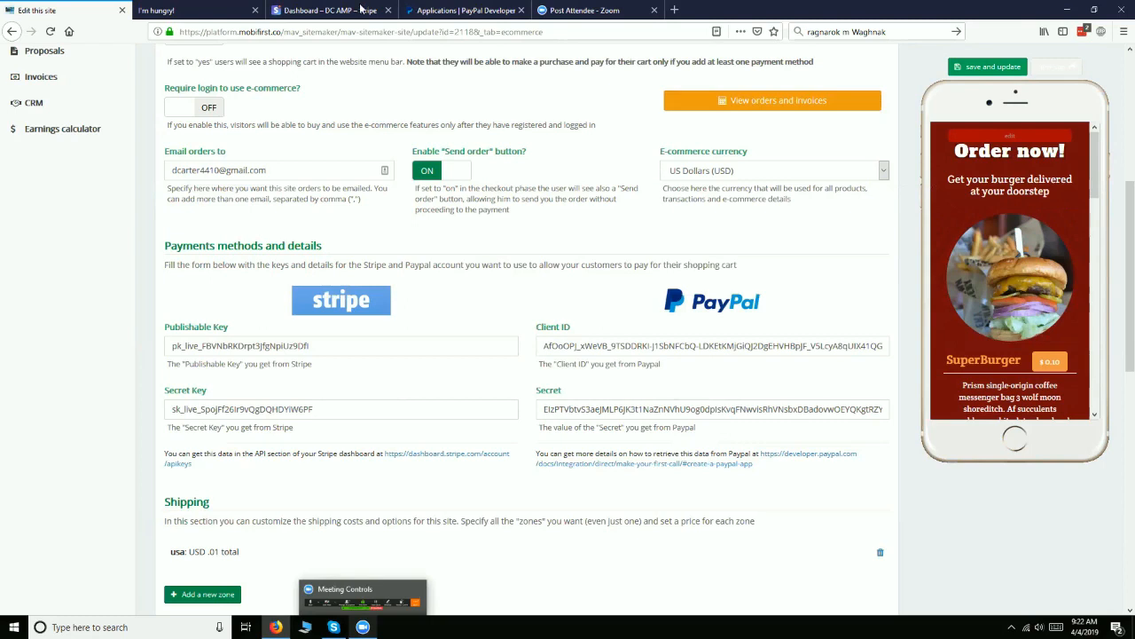
click(388, 10)
click(388, 10)
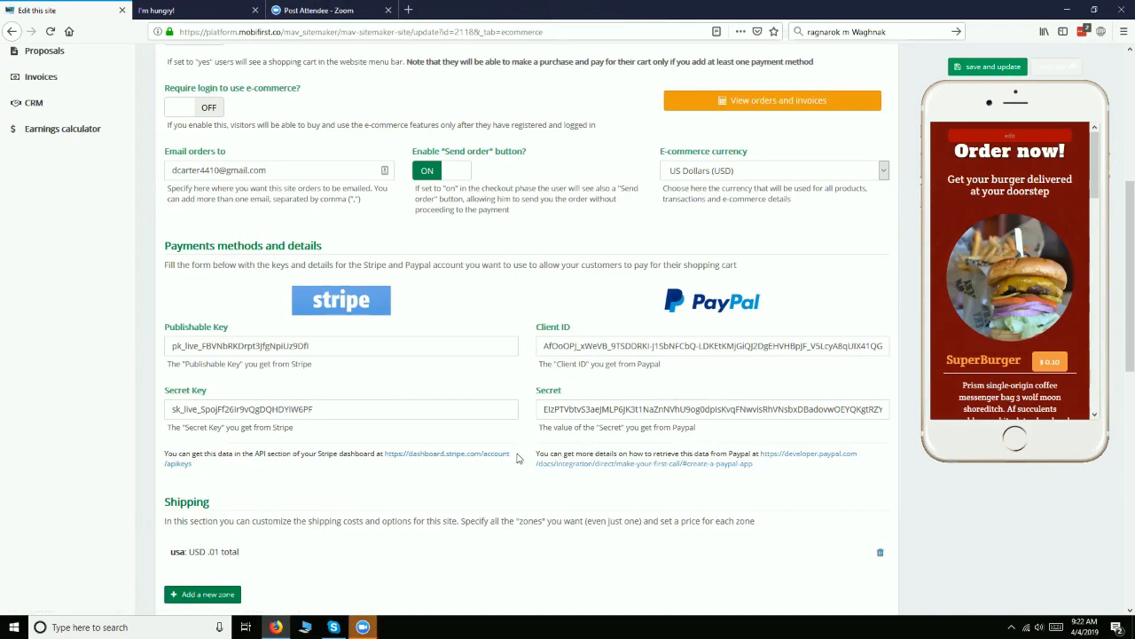
Open the PayPal developer guide linked below the site's PayPal fields and go to the PayPal developer dashboard
click(837, 460)
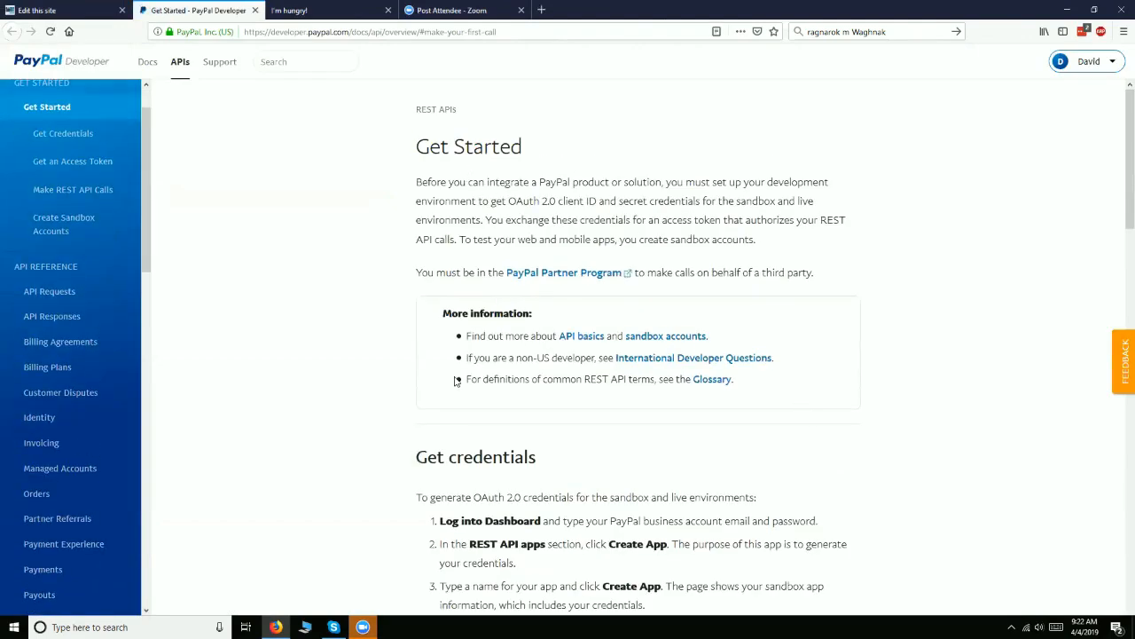
scroll(455, 379, down, 2)
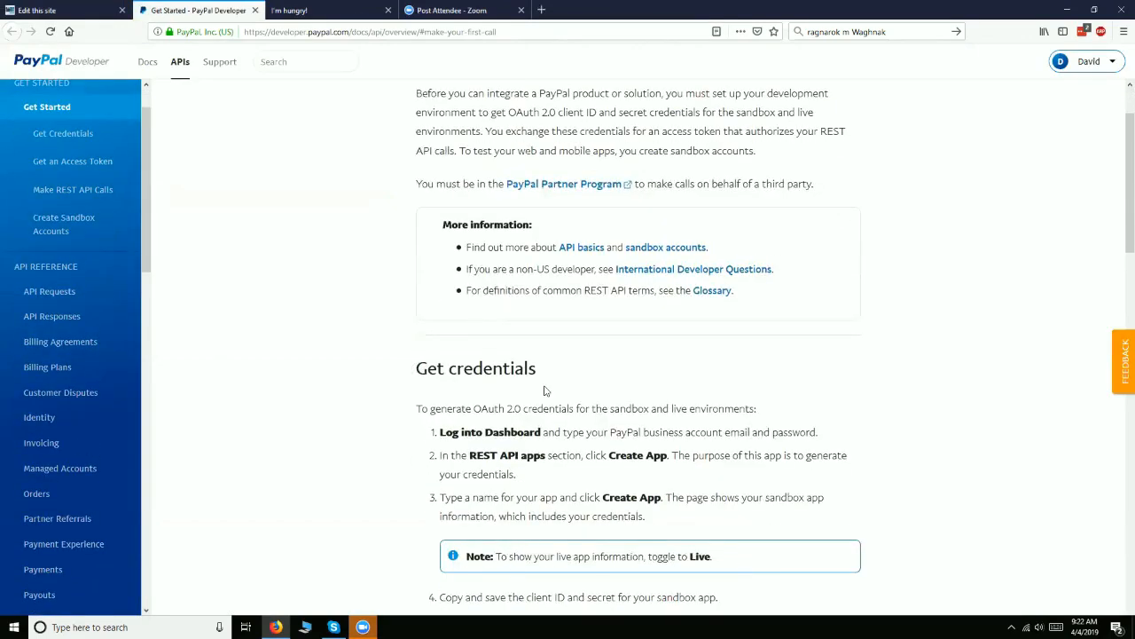
scroll(507, 461, up, 2)
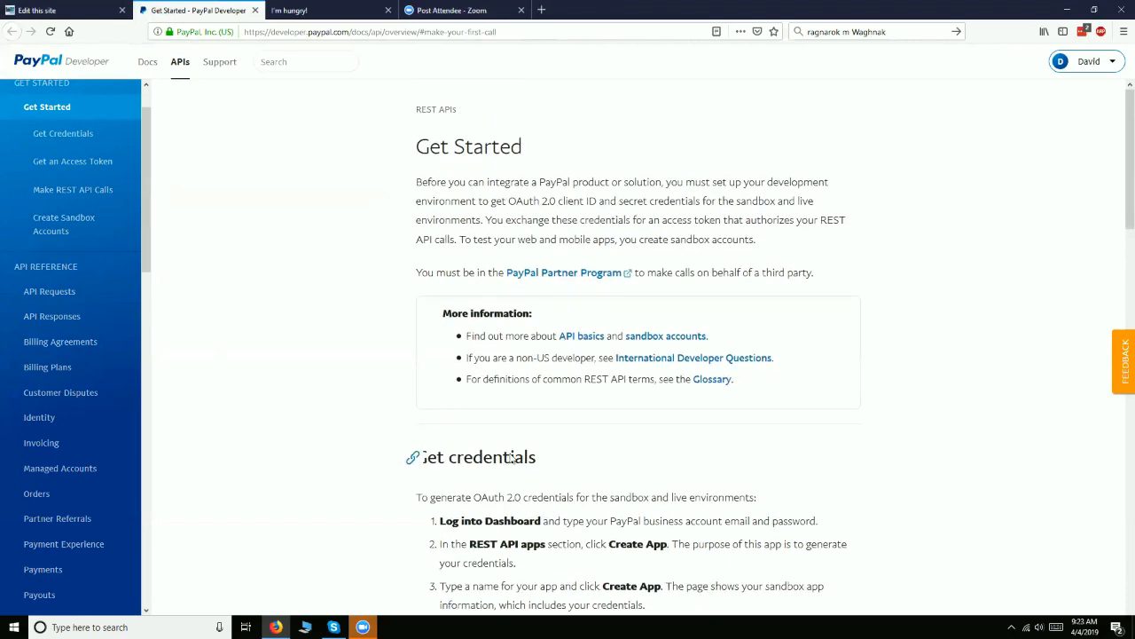
click(1093, 63)
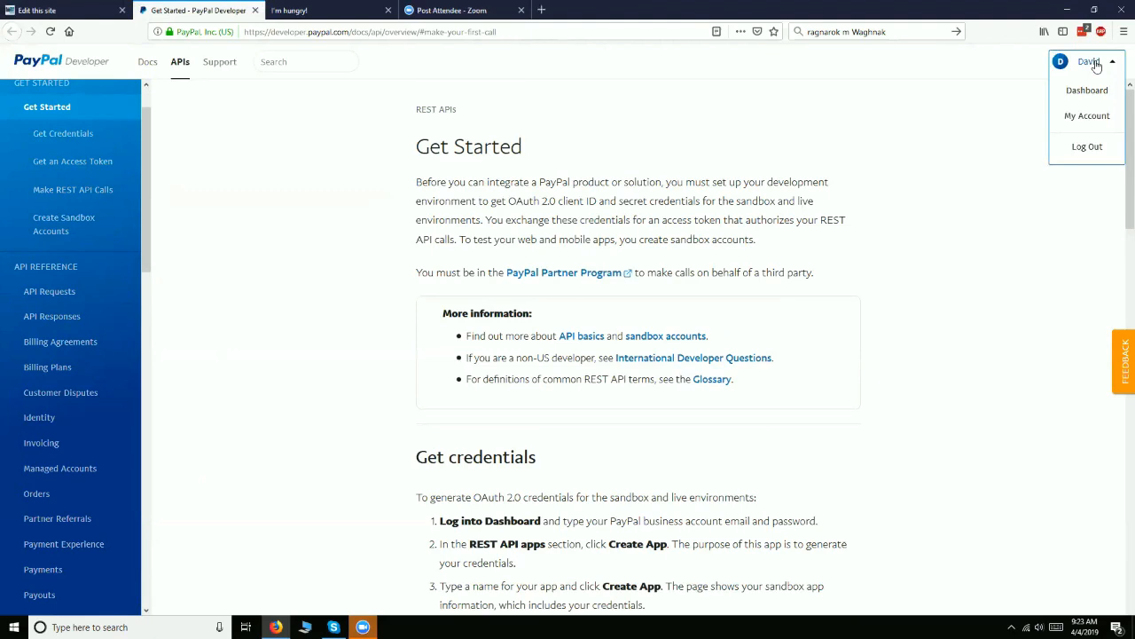
click(1097, 63)
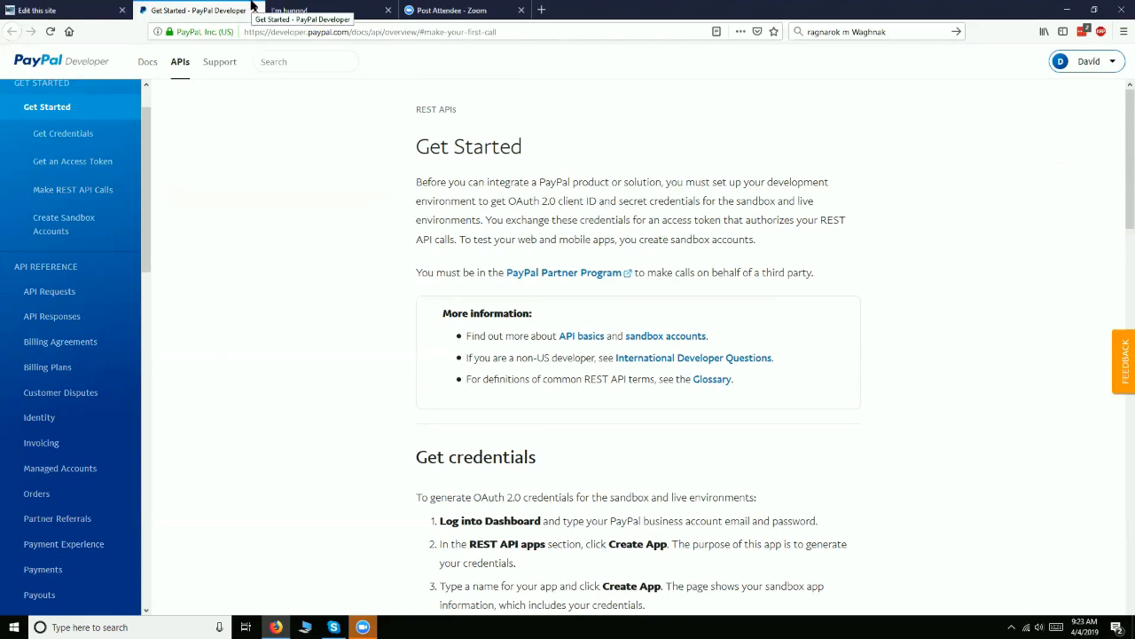
click(1093, 62)
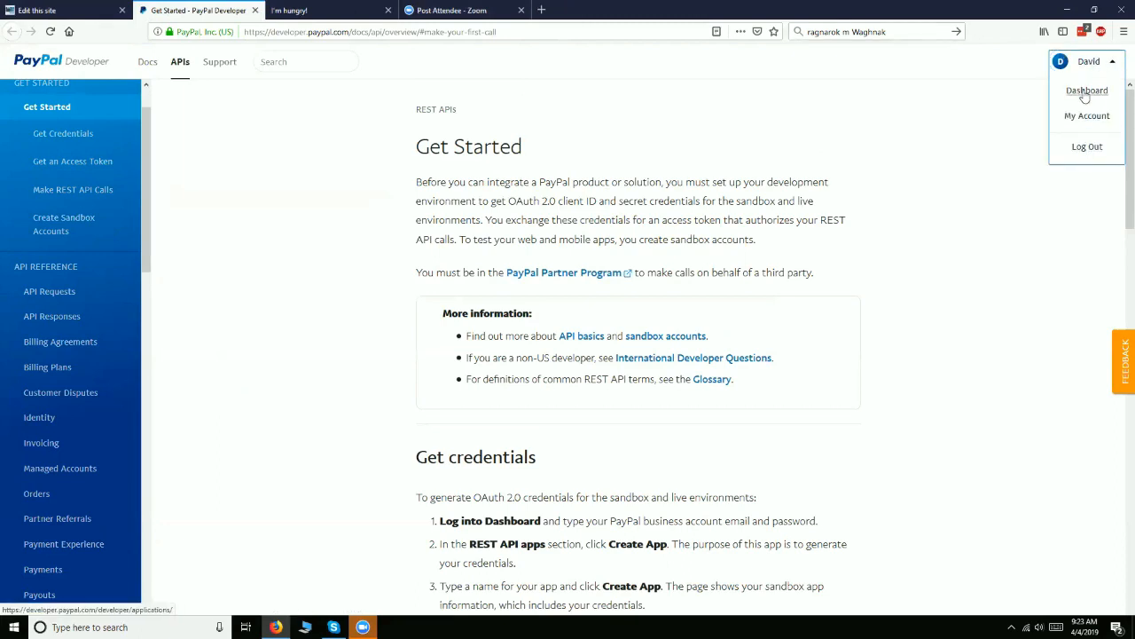
click(1084, 94)
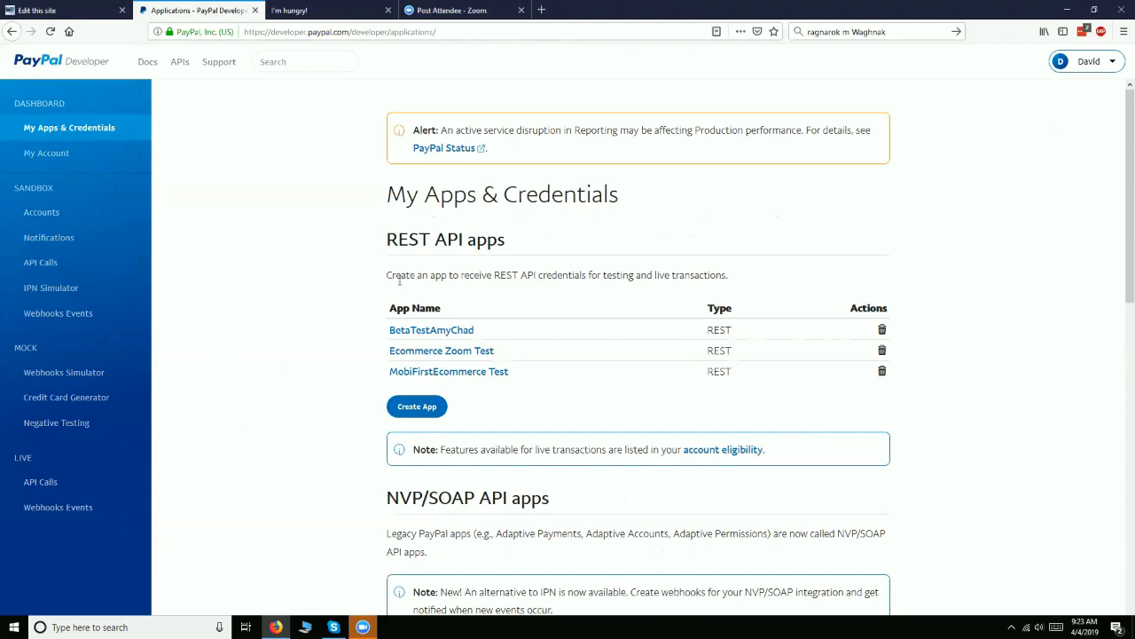
Create a REST API app named Ecommerce Test, keeping the facilitator account as its sandbox business account
click(415, 408)
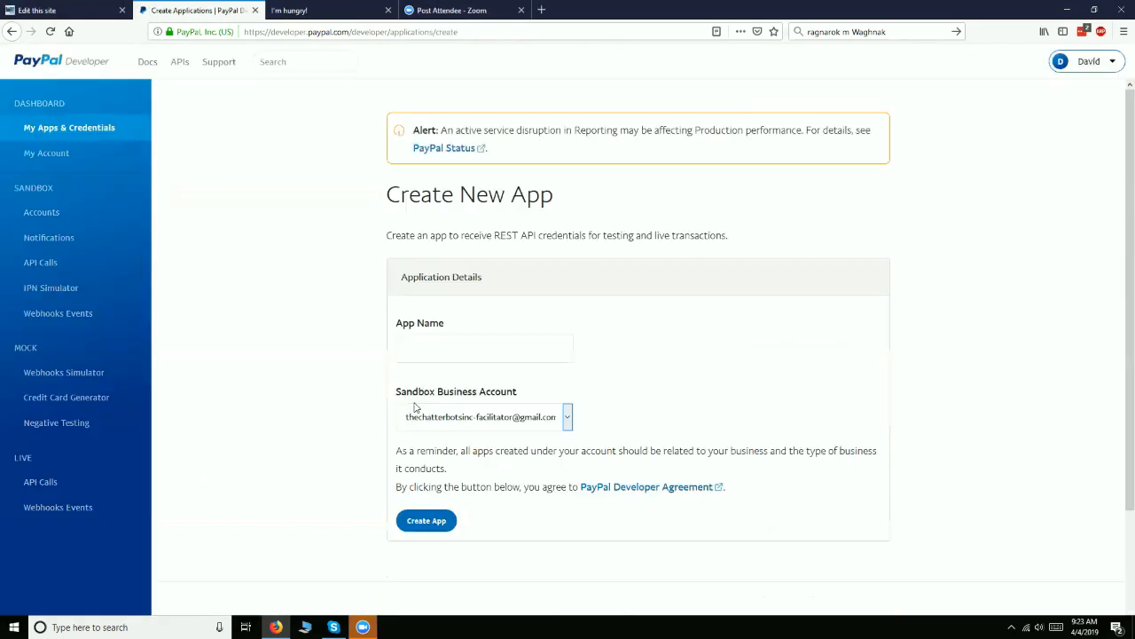
click(426, 351)
text(Ecommerce Test)
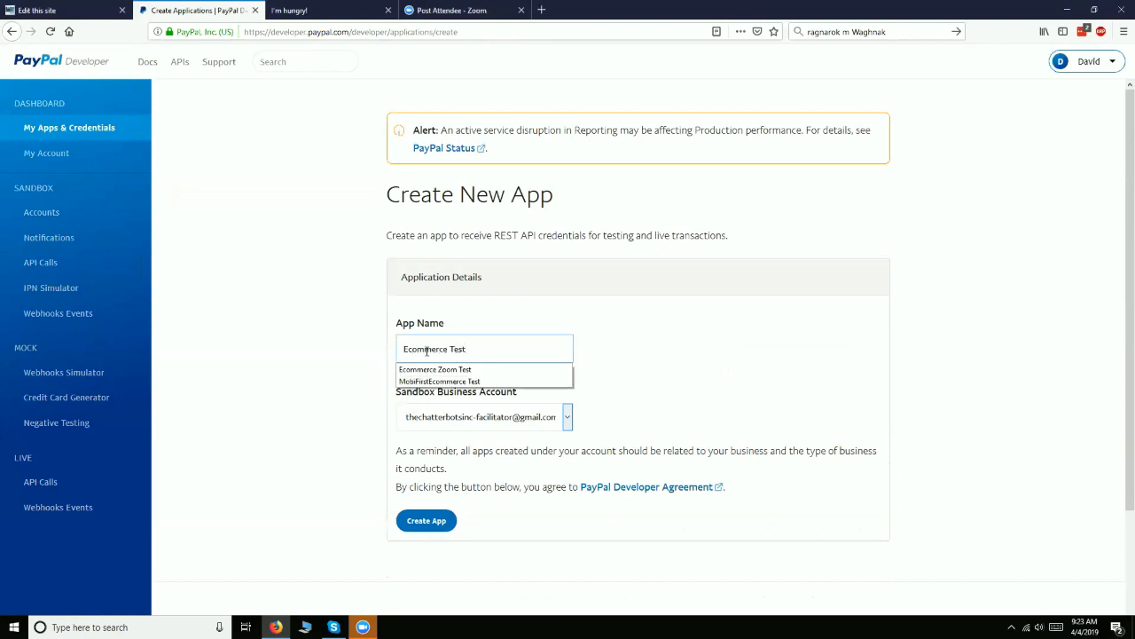
click(792, 393)
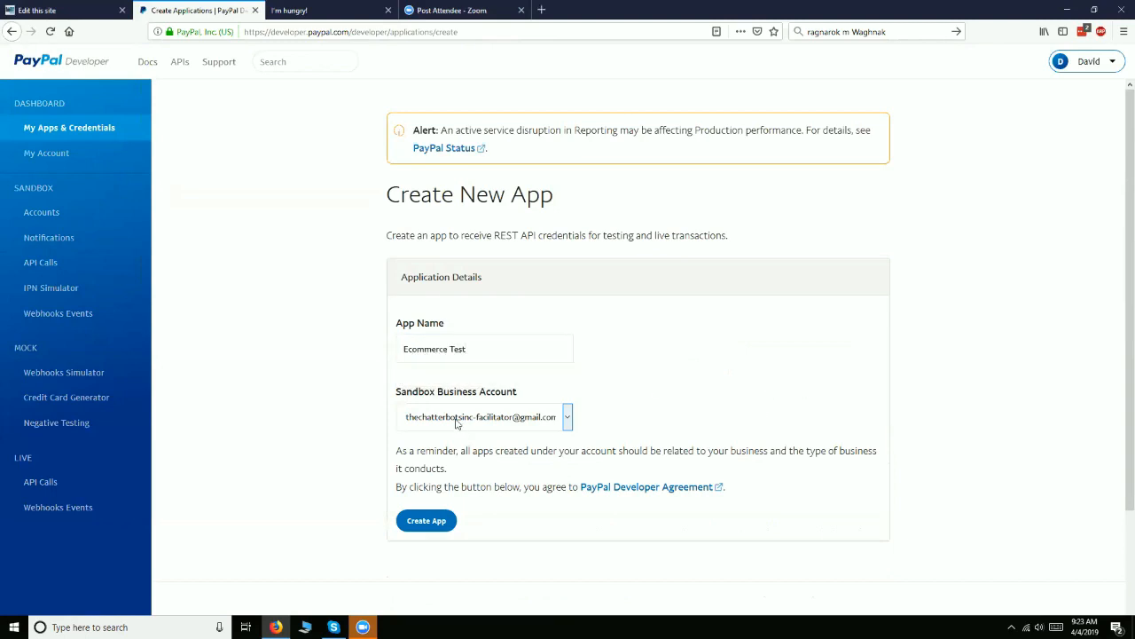
click(457, 424)
click(459, 436)
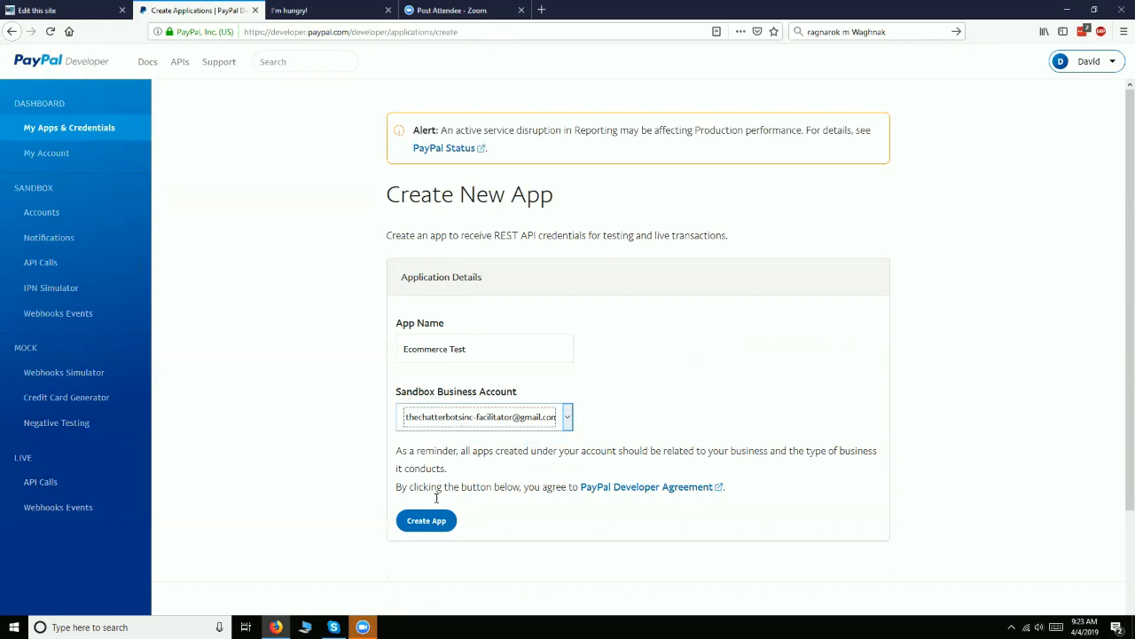
click(426, 523)
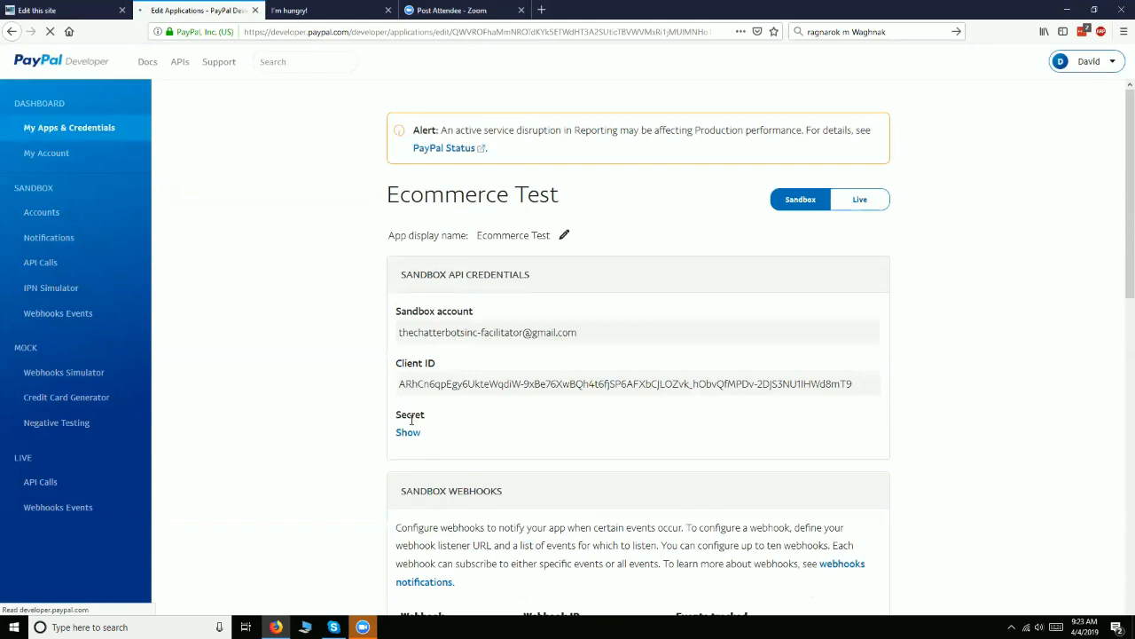
Reveal the new app's sandbox secret and check the site's PayPal Client ID and Secret fields
click(408, 432)
click(85, 9)
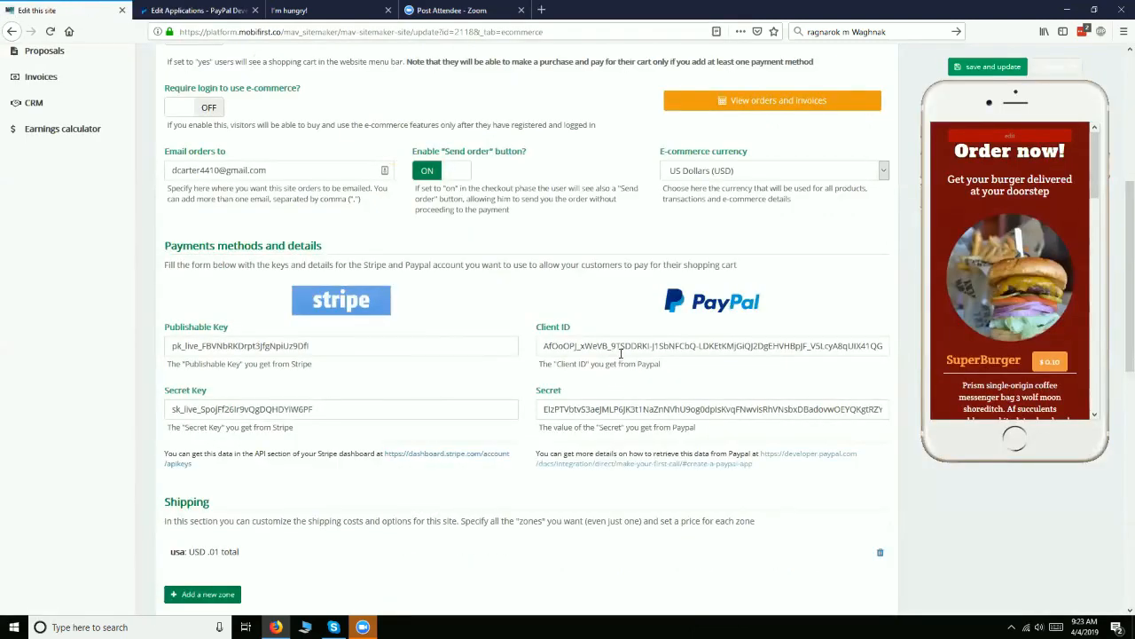
click(195, 9)
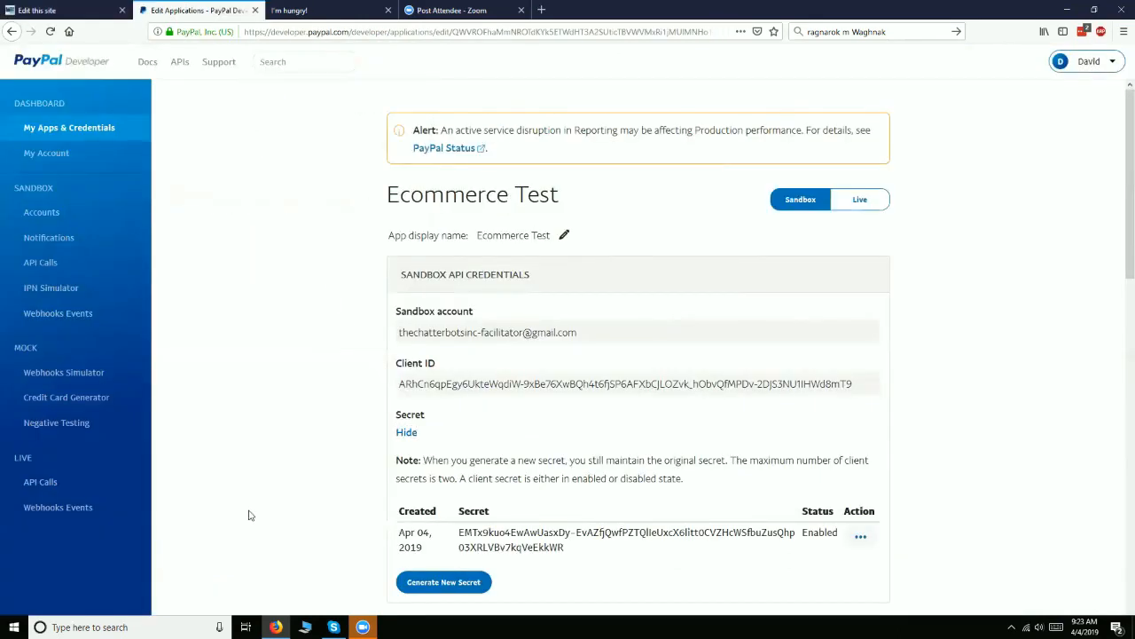
Compare the Ecommerce Test app's live and sandbox API credentials, ending on the sandbox ones
click(882, 208)
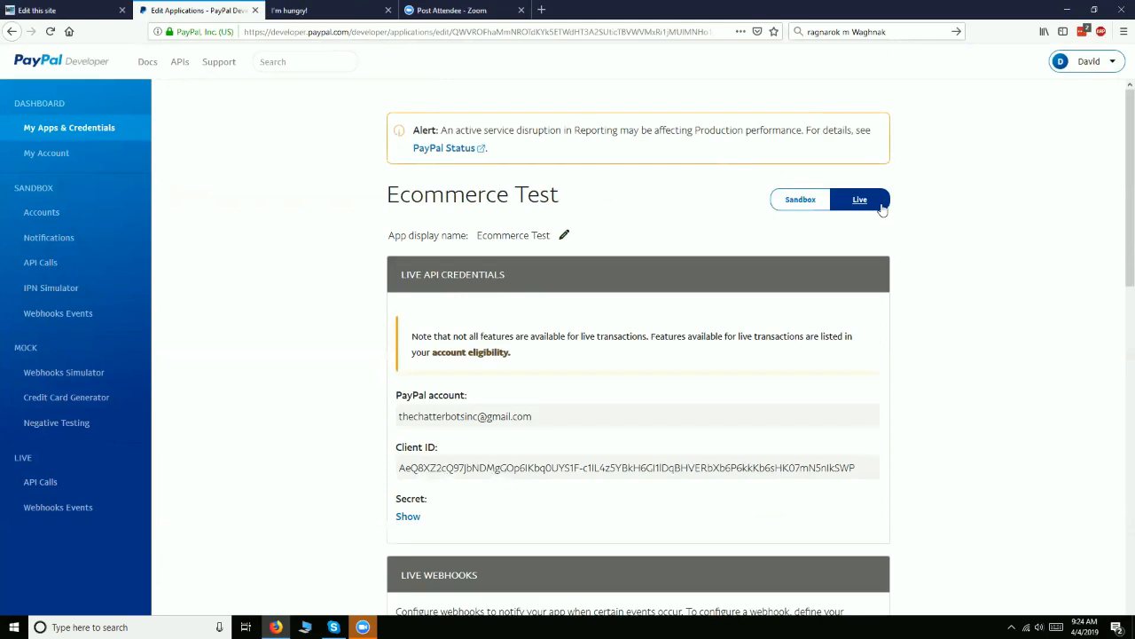
click(799, 211)
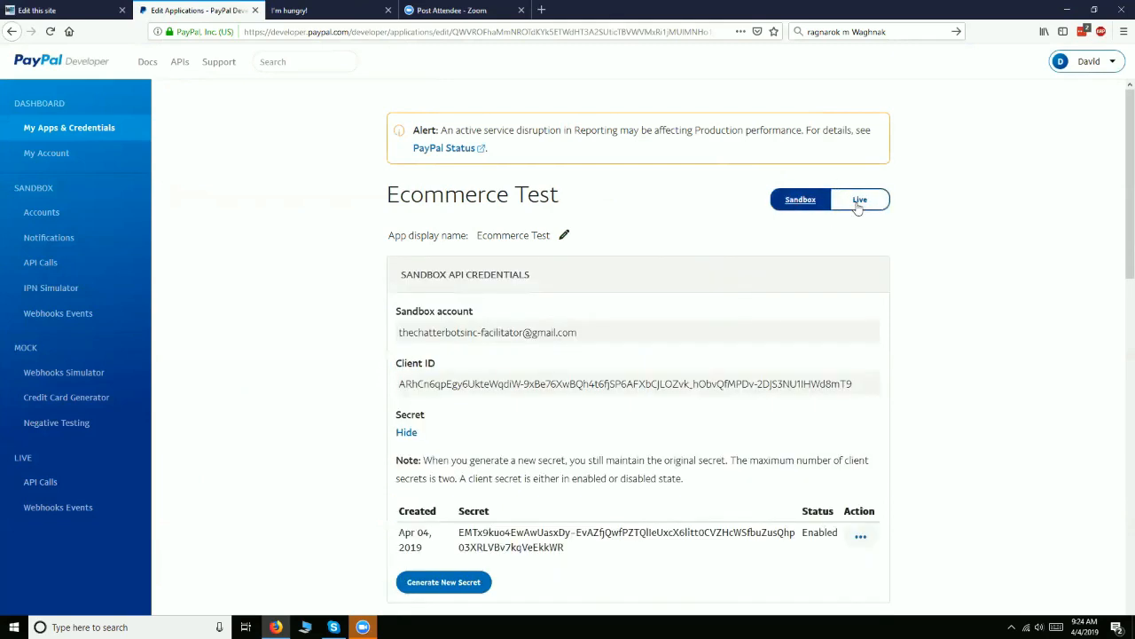
click(859, 203)
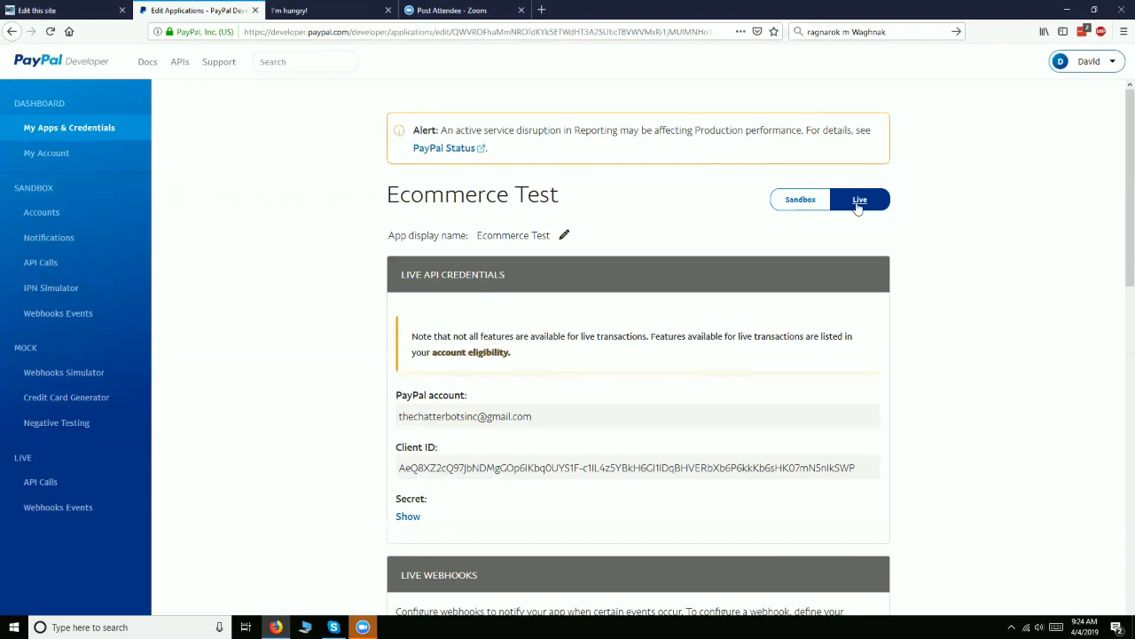
click(809, 210)
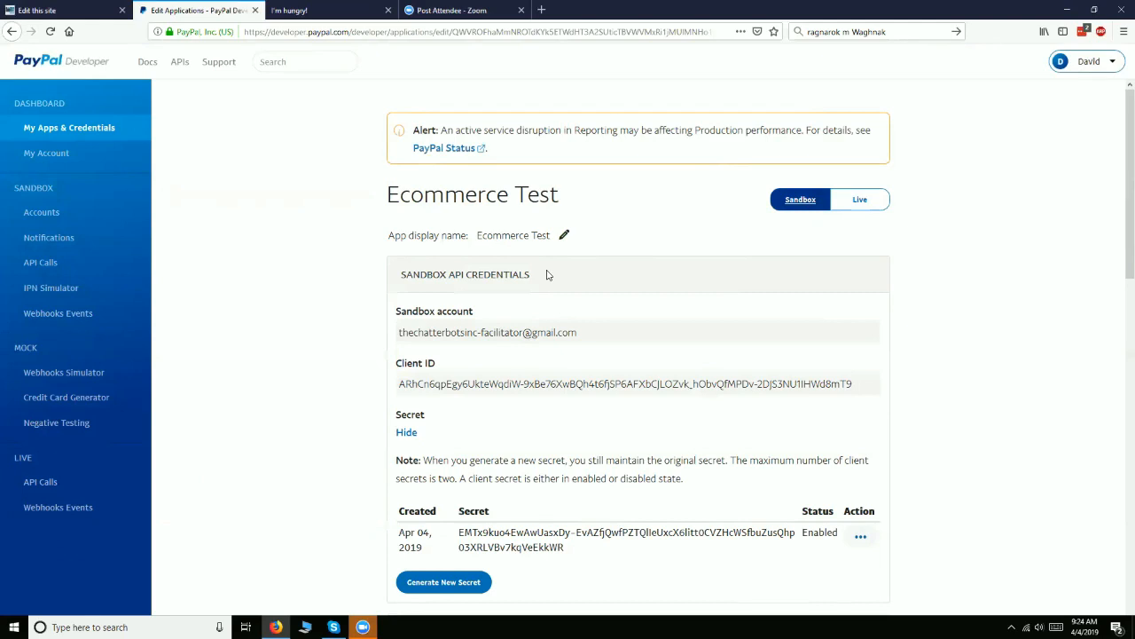
scroll(510, 266, down, 3)
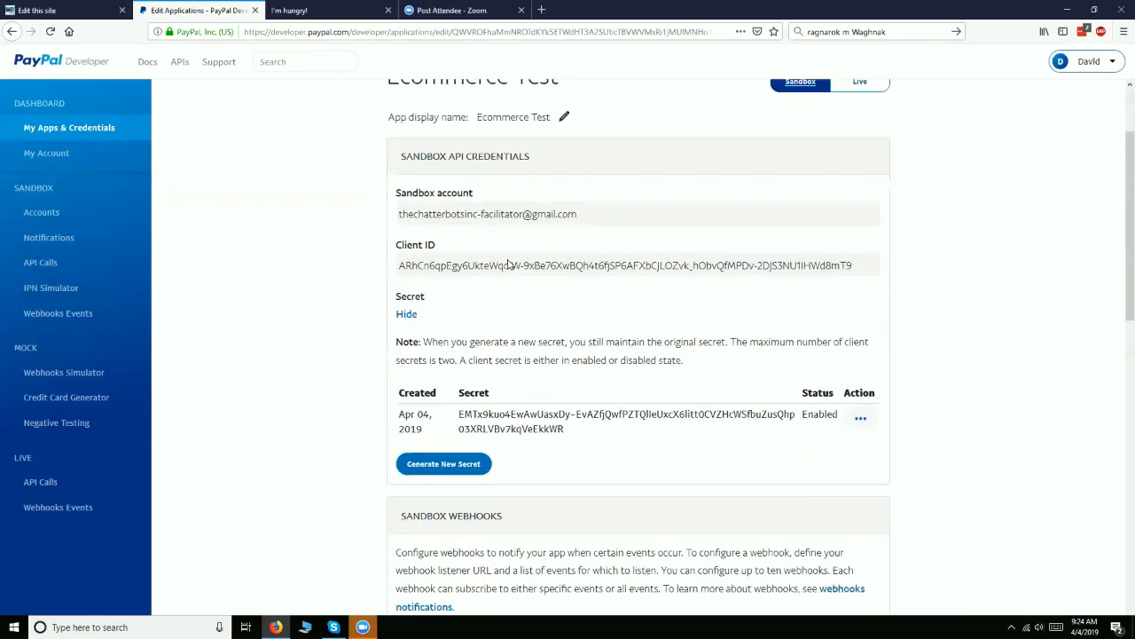
scroll(510, 266, up, 3)
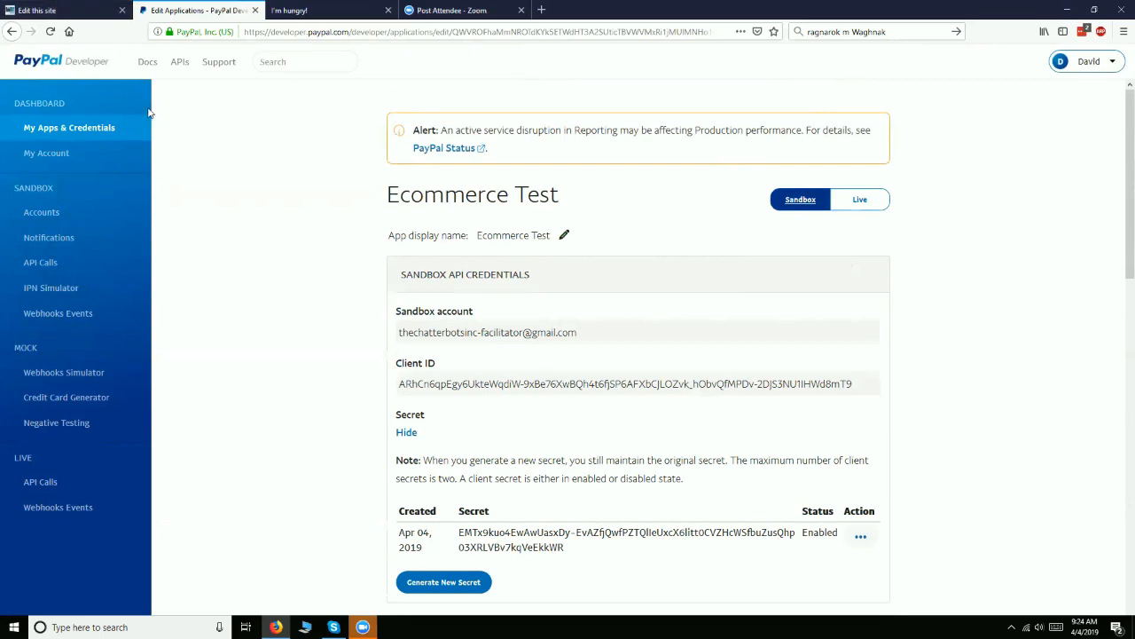
Return to the site editor, view the SuperBurger item's price, quantity and add-on options in the mobile preview, and close the item
click(49, 9)
scroll(1025, 270, down, 1)
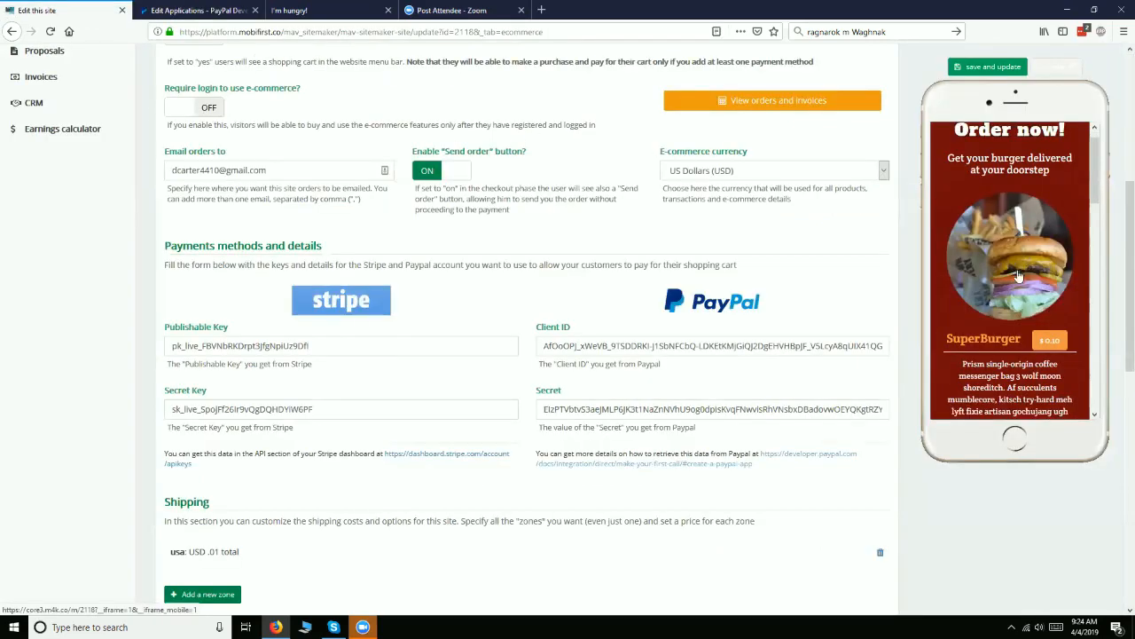
scroll(985, 346, up, 2)
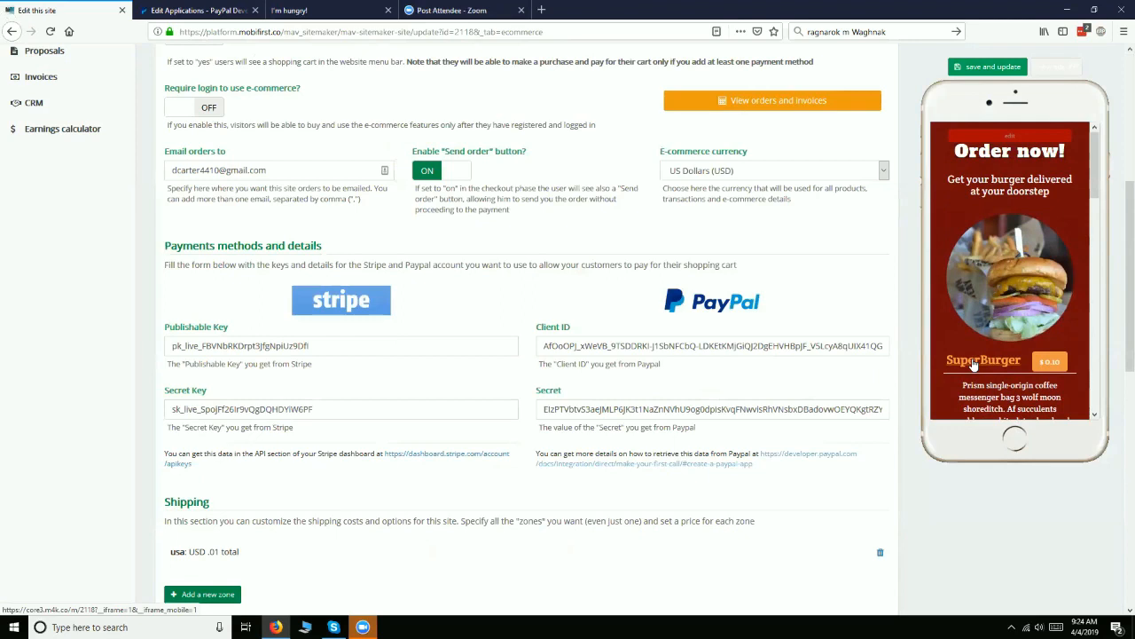
click(973, 364)
scroll(991, 313, down, 3)
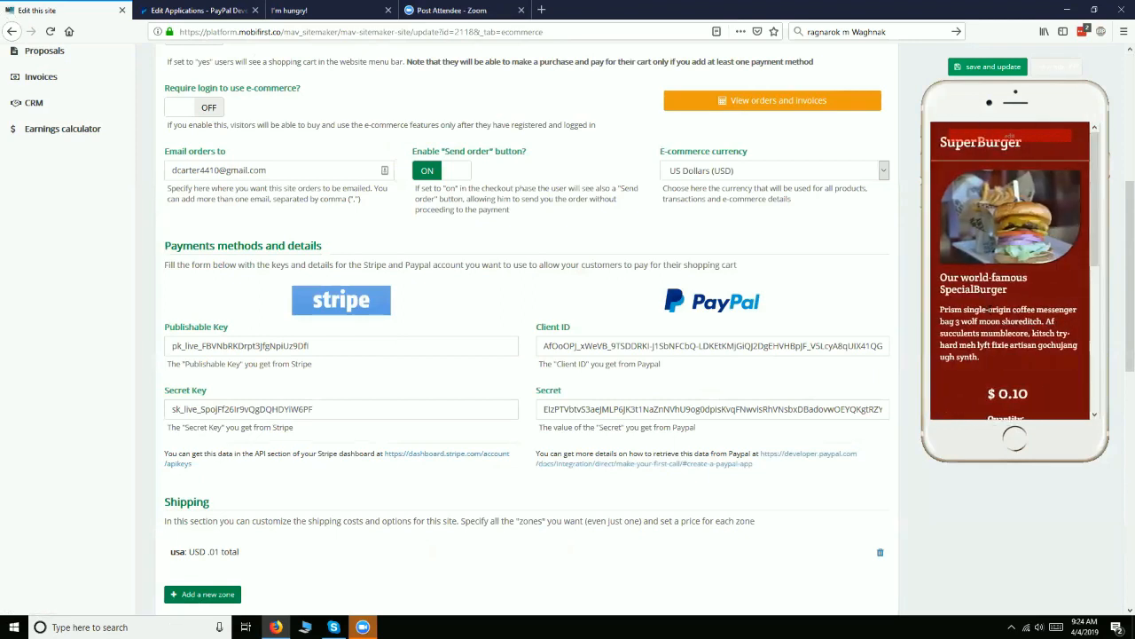
scroll(991, 313, down, 5)
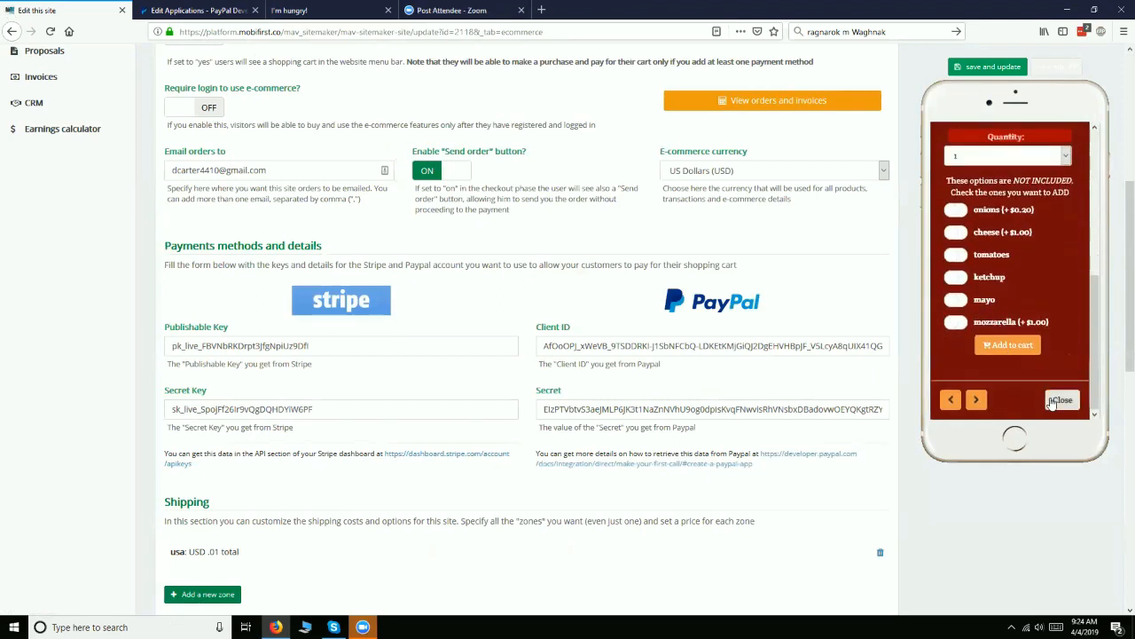
click(1056, 400)
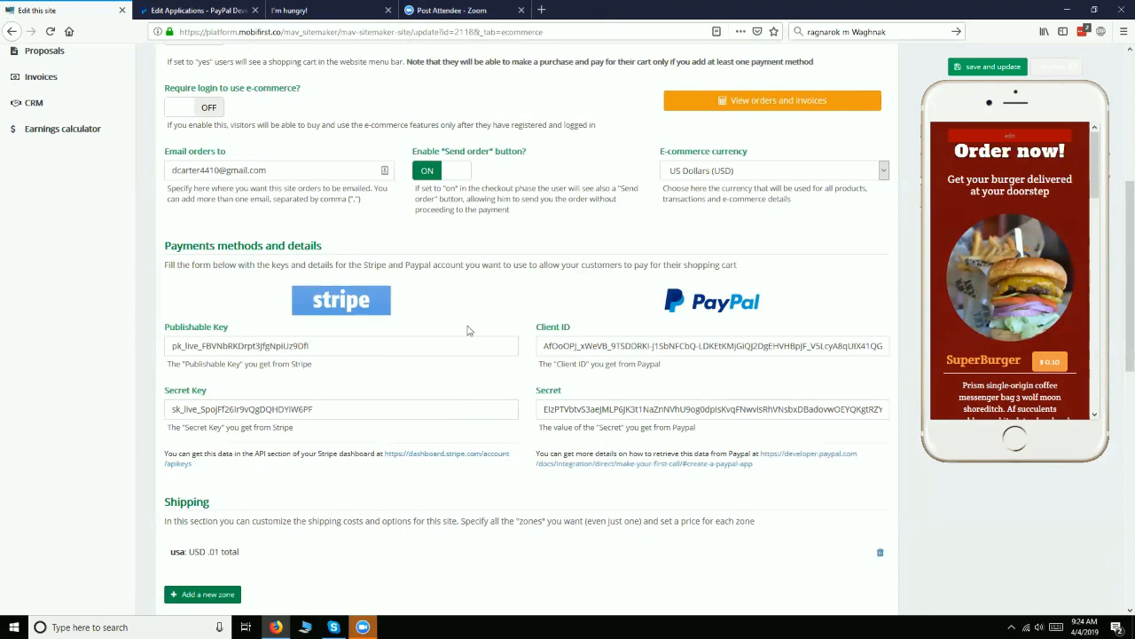
Open the Stripe API keys page linked below the site's Stripe fields, reveal the live secret key, and return to the site editor
key(ctrl+Tab)
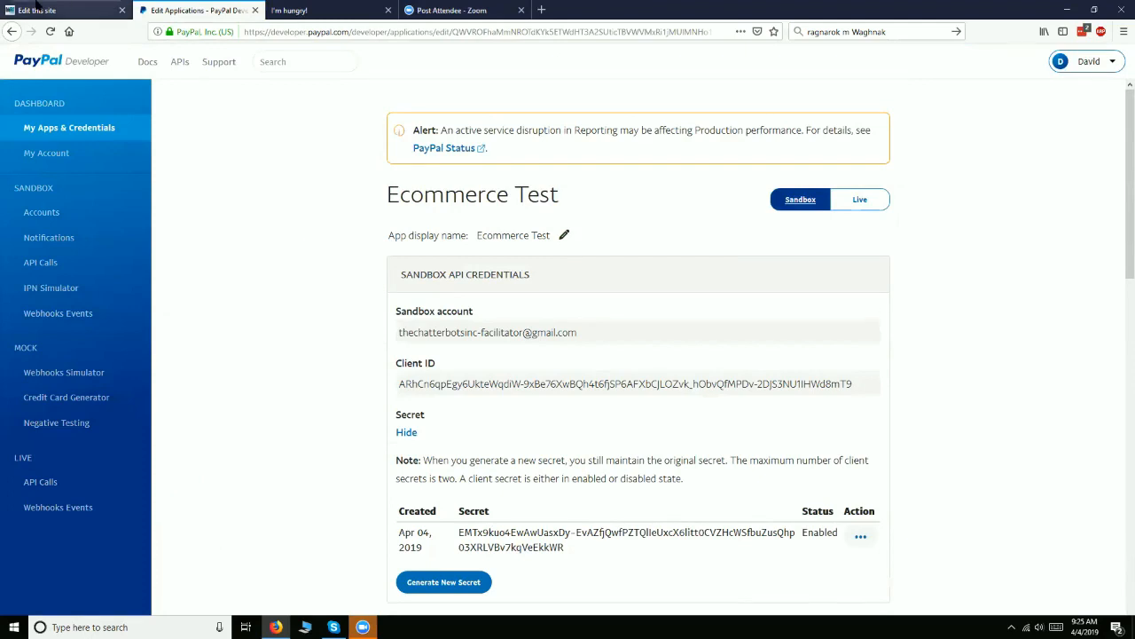
key(ctrl+shift+Tab)
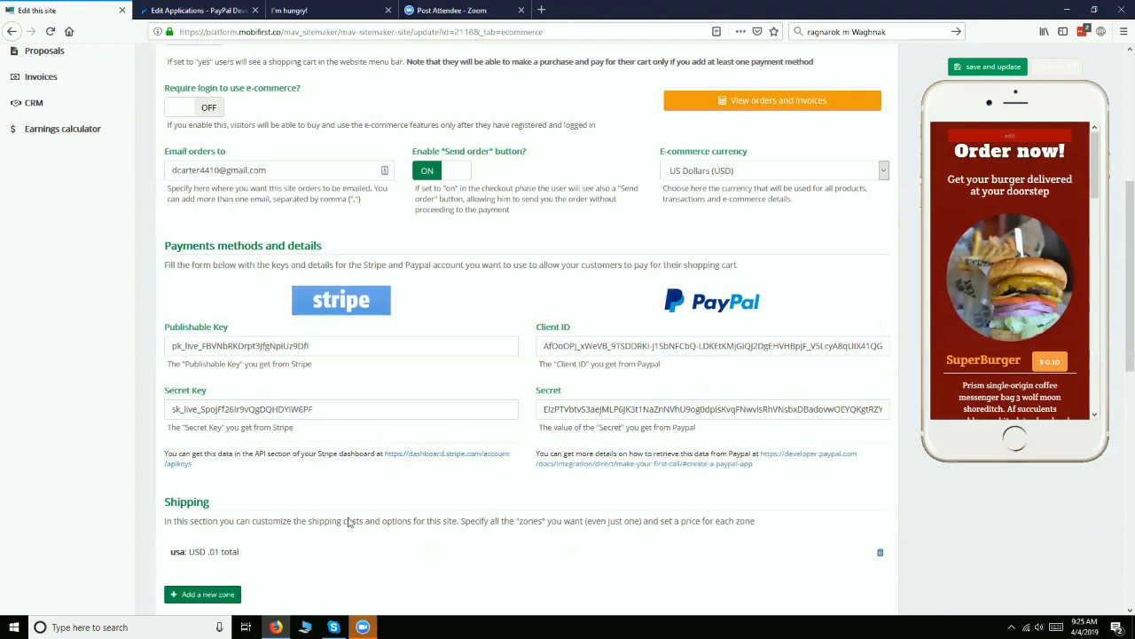
click(404, 456)
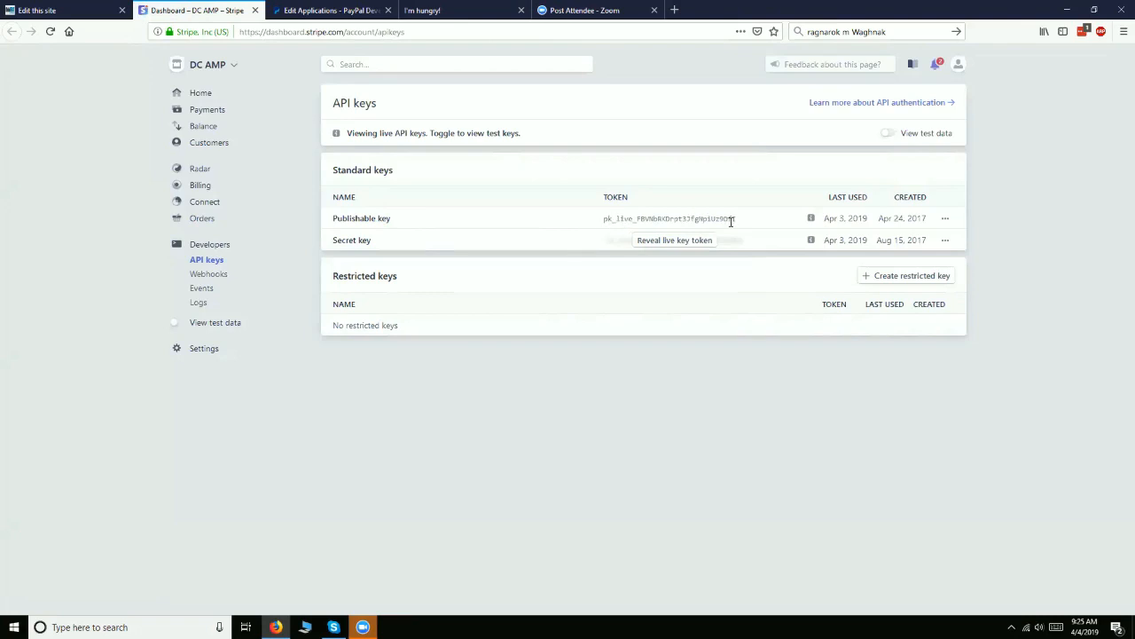
click(683, 241)
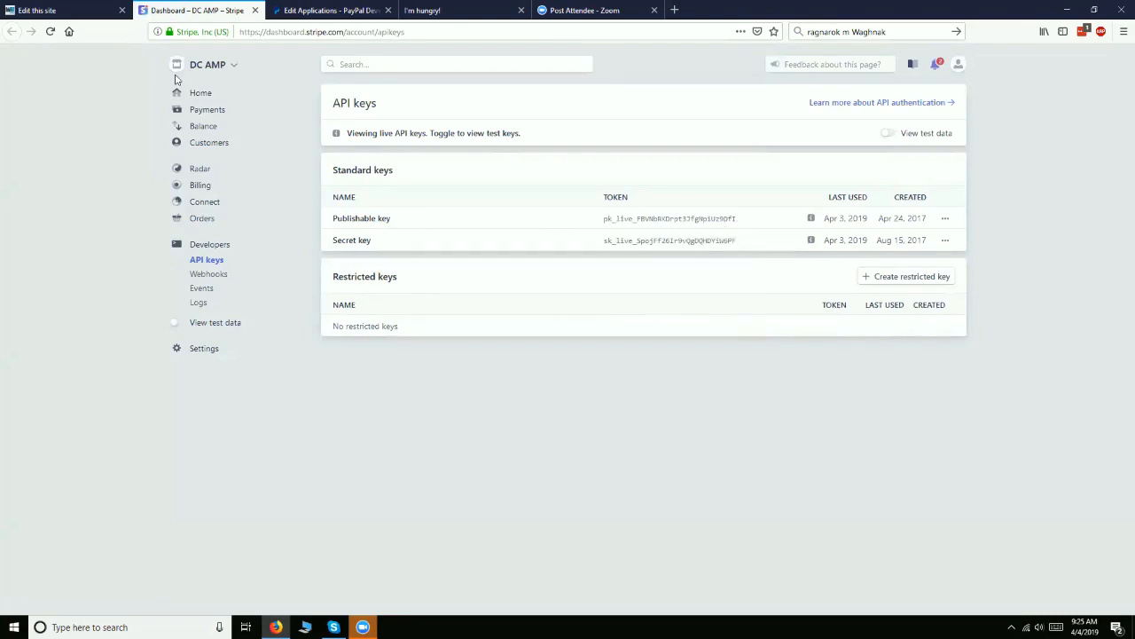
click(40, 16)
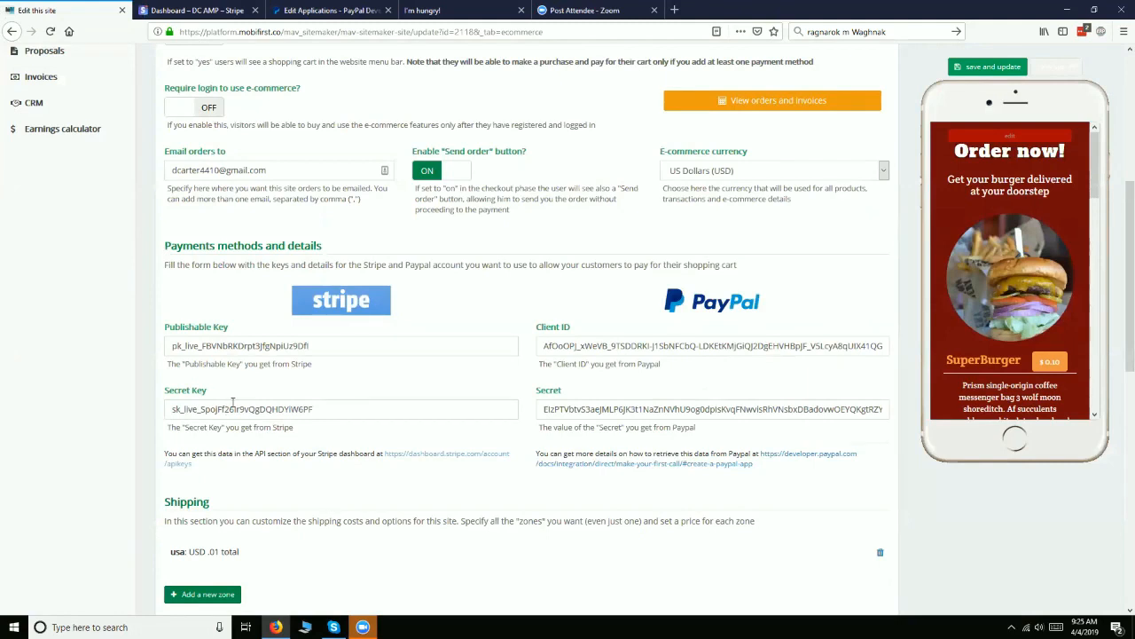
Review the site's shipping zones, taxes and food ordering options below the payment credentials
scroll(228, 411, down, 1)
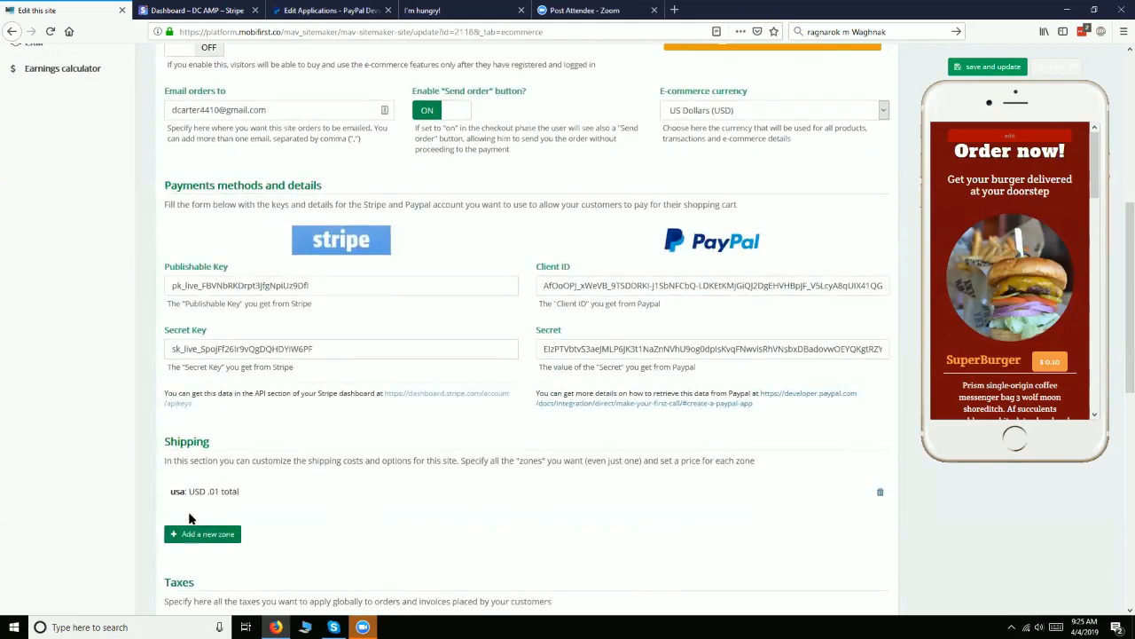
scroll(204, 497, down, 3)
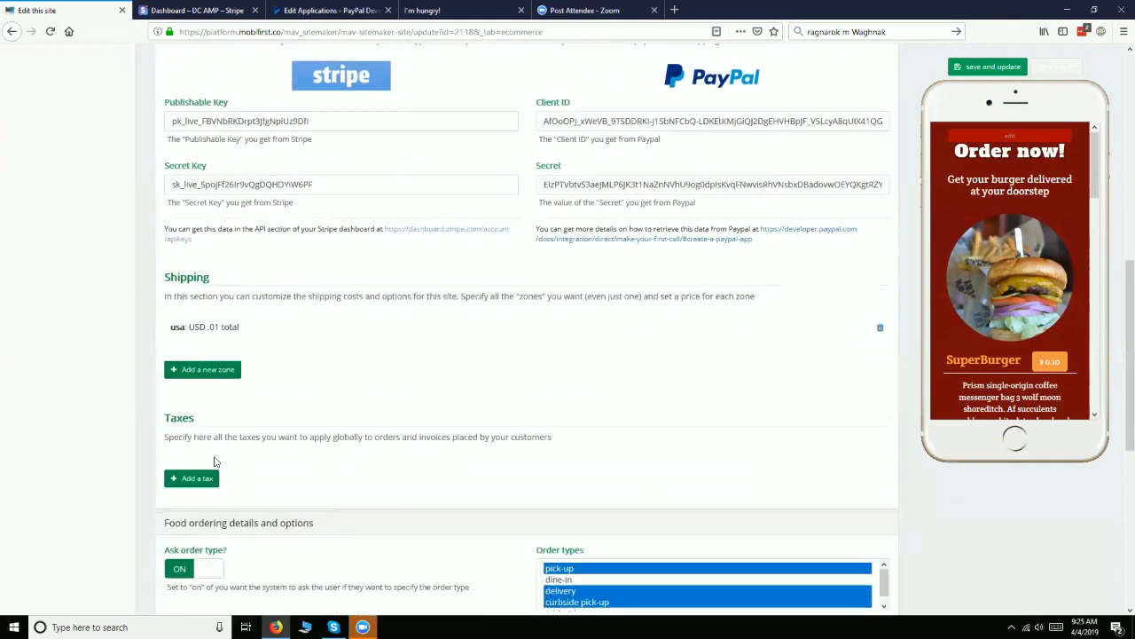
scroll(213, 461, down, 4)
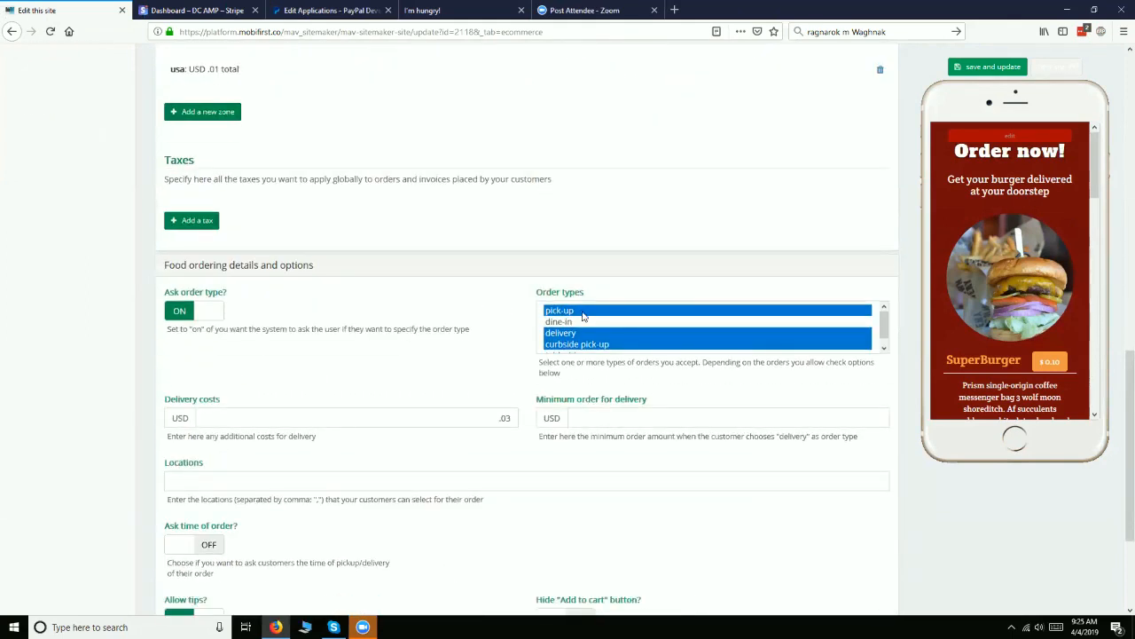
scroll(582, 315, down, 1)
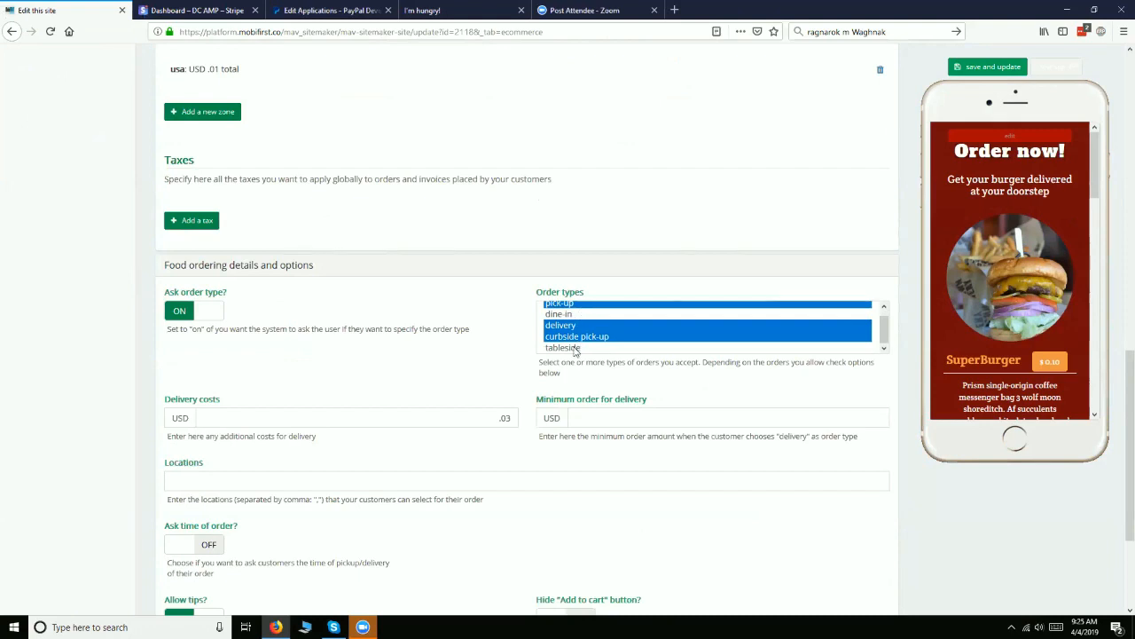
scroll(576, 349, down, 2)
scroll(575, 346, down, 2)
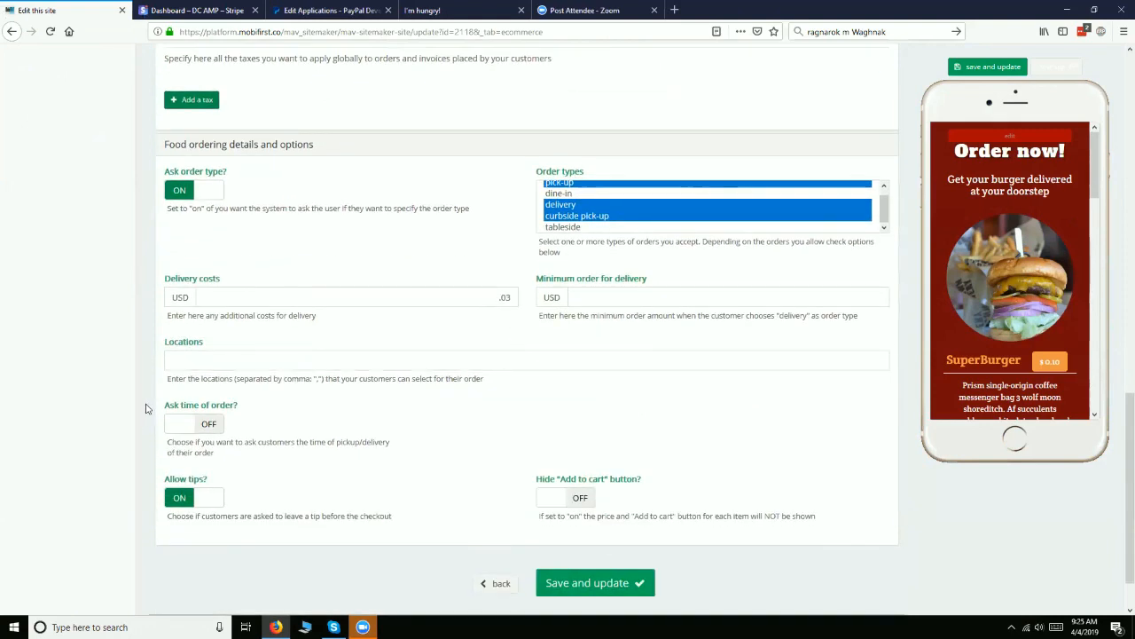
scroll(284, 353, up, 3)
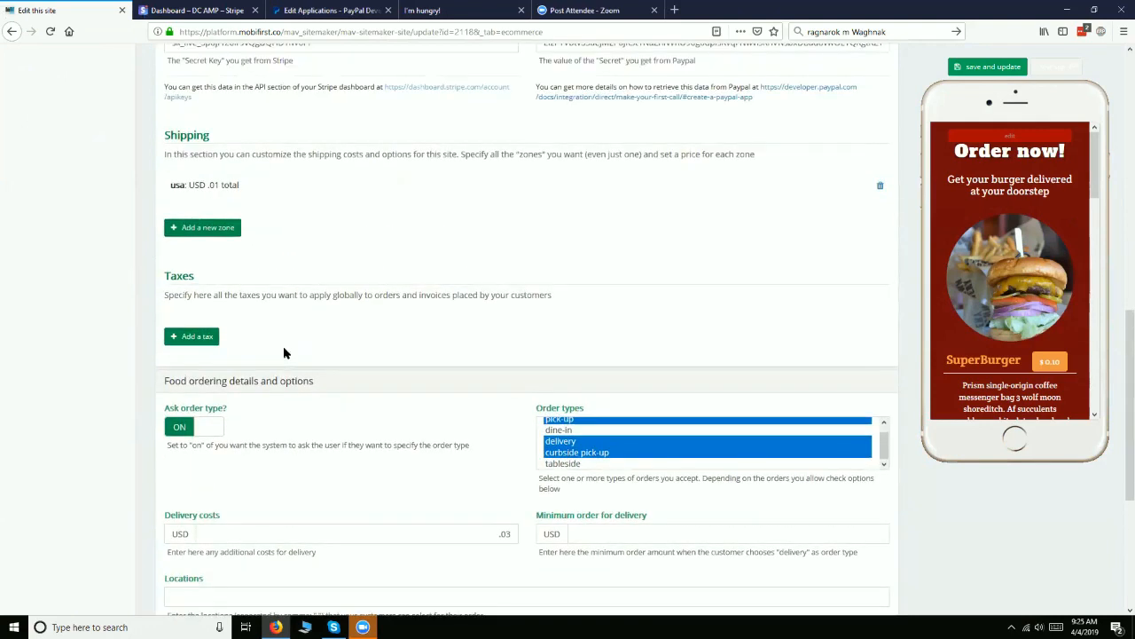
scroll(284, 352, up, 2)
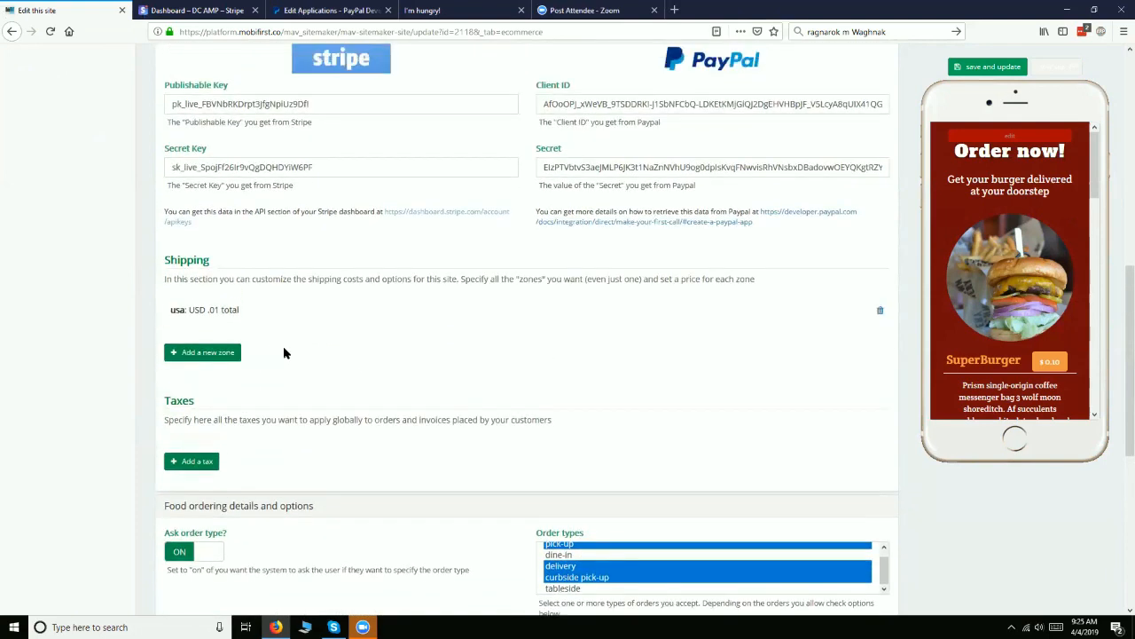
scroll(284, 352, down, 2)
scroll(284, 353, down, 4)
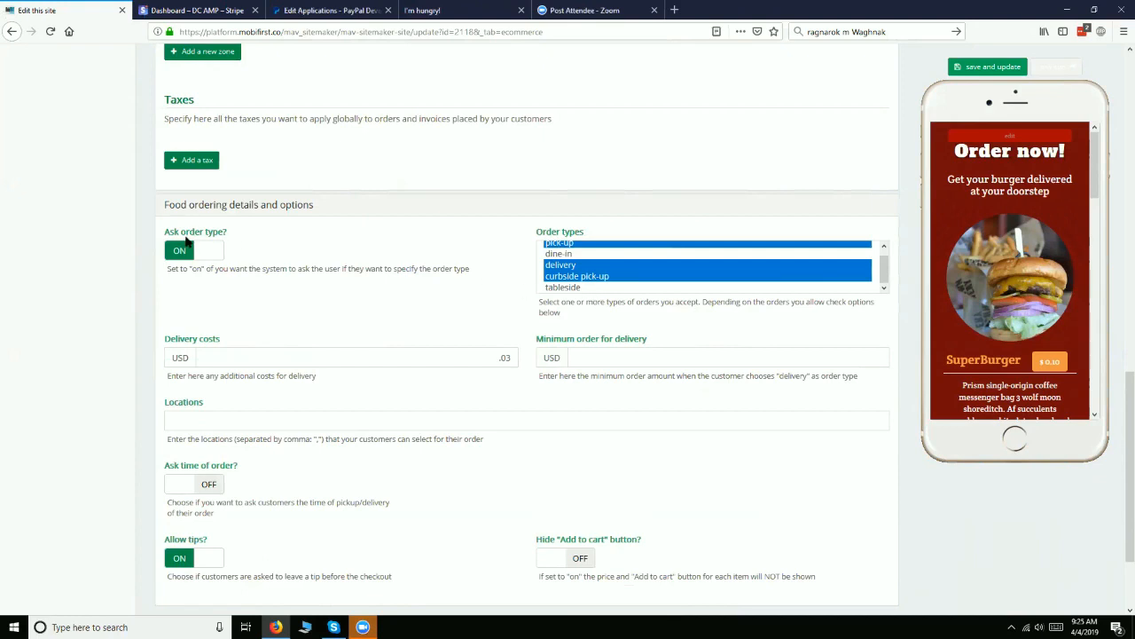
Check the order types and delivery costs against the rest of the site's e-commerce settings
scroll(666, 287, up, 1)
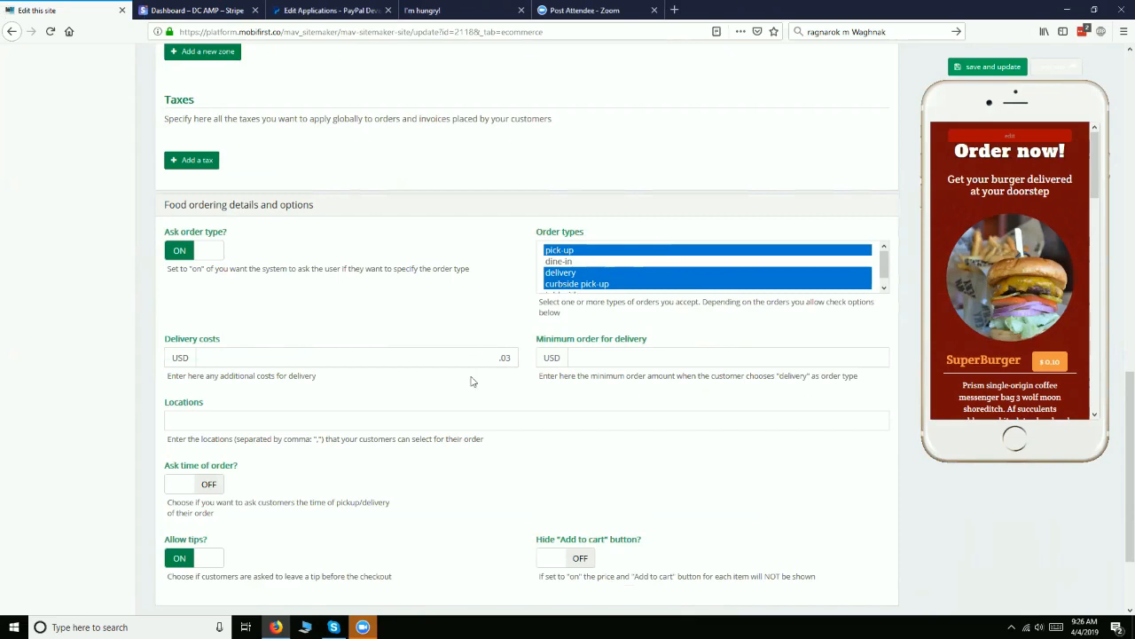
click(500, 358)
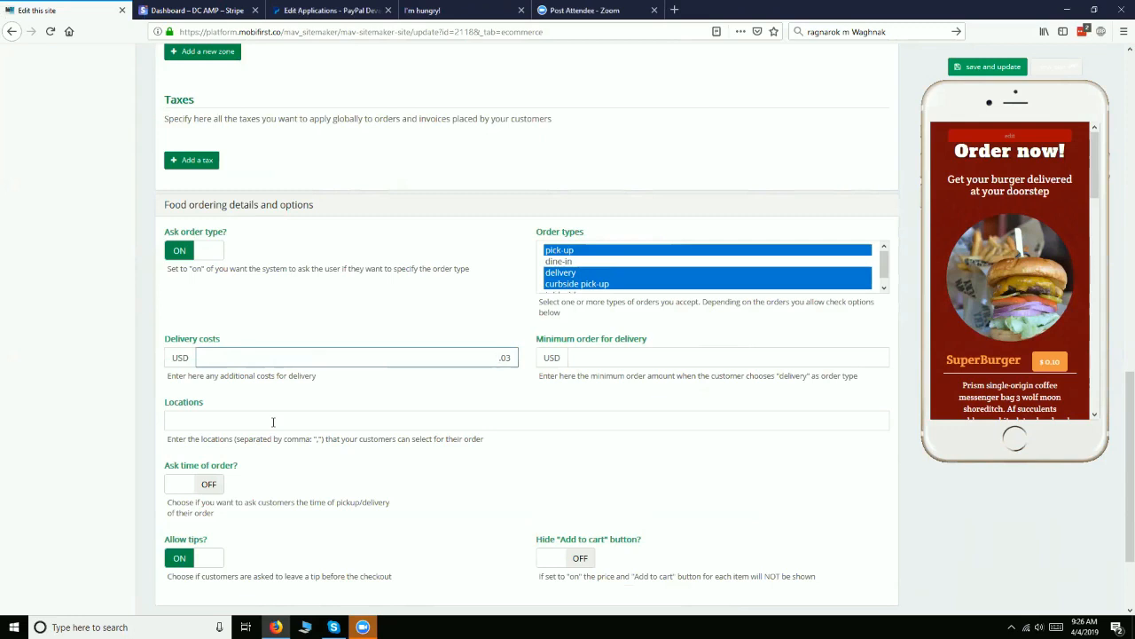
scroll(284, 418, up, 8)
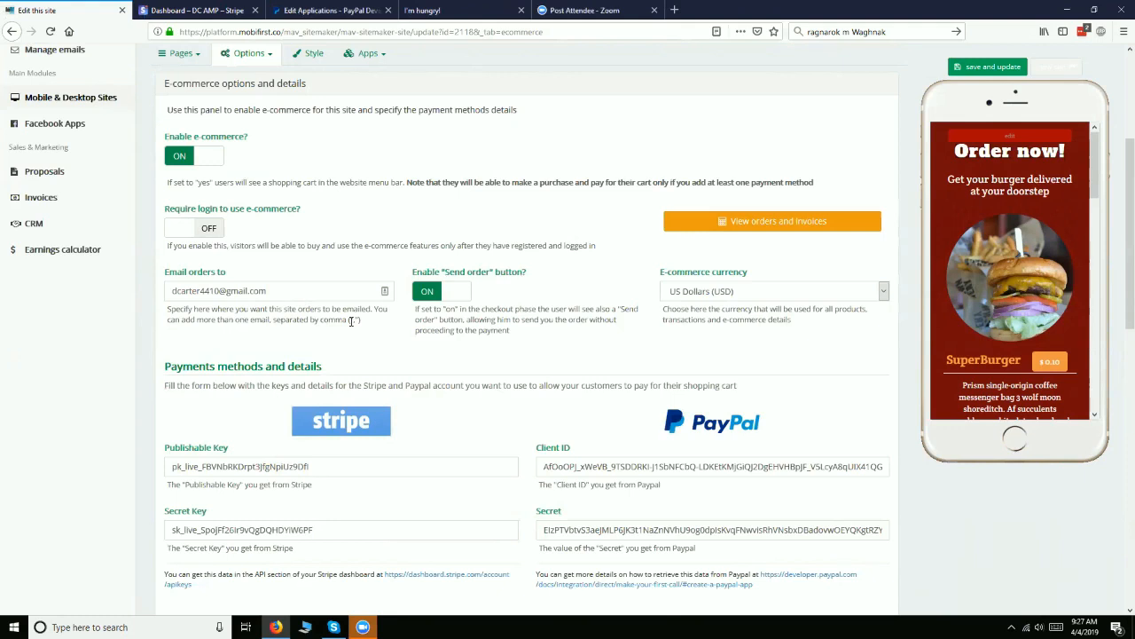
scroll(351, 322, down, 10)
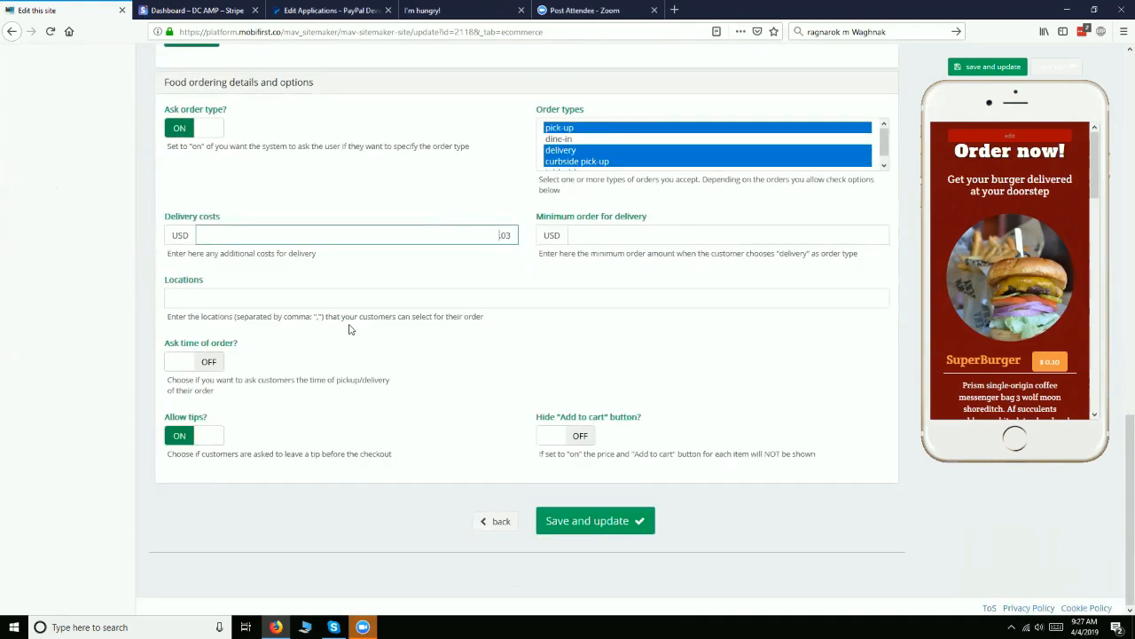
scroll(350, 328, up, 2)
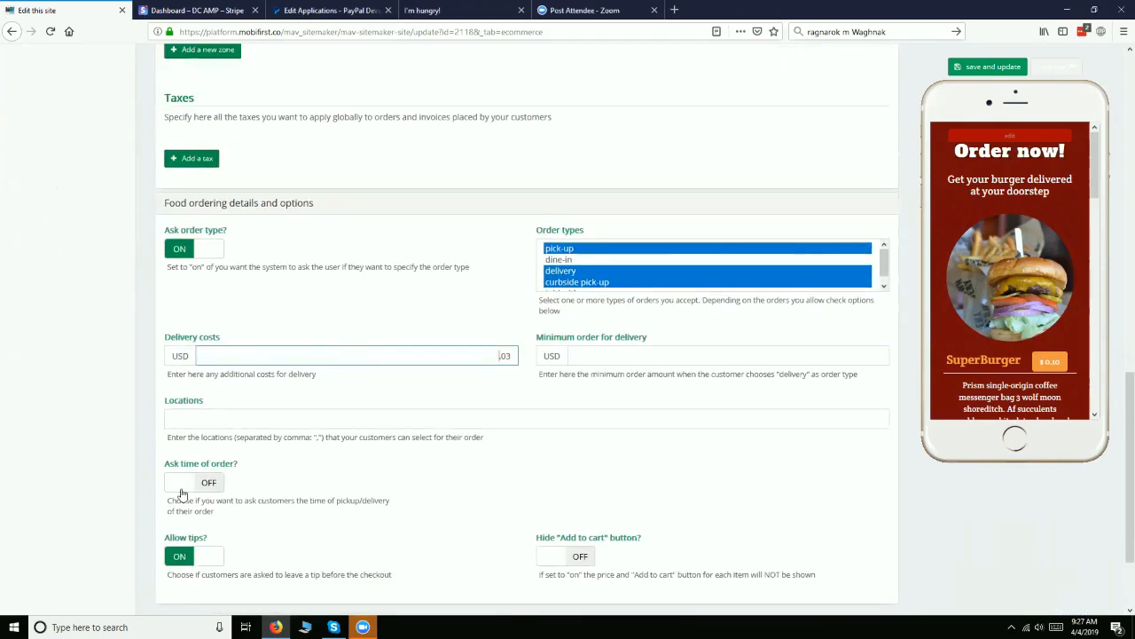
Switch the option to ask customers the time of their order on and back off
click(181, 491)
click(181, 490)
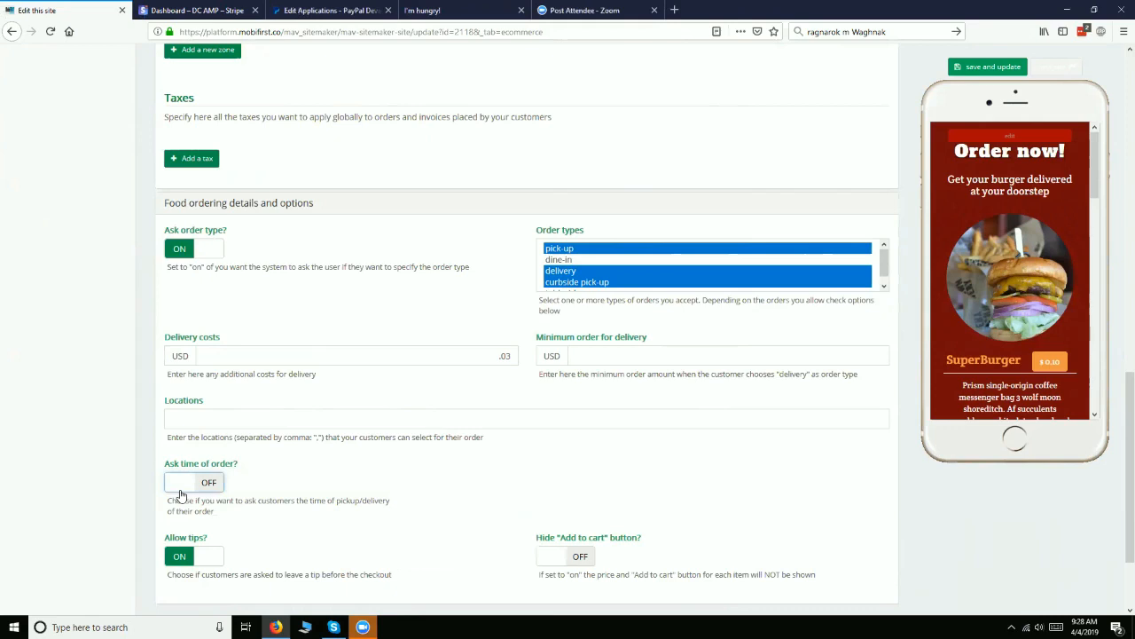
key(XF86AudioLowerVolume)
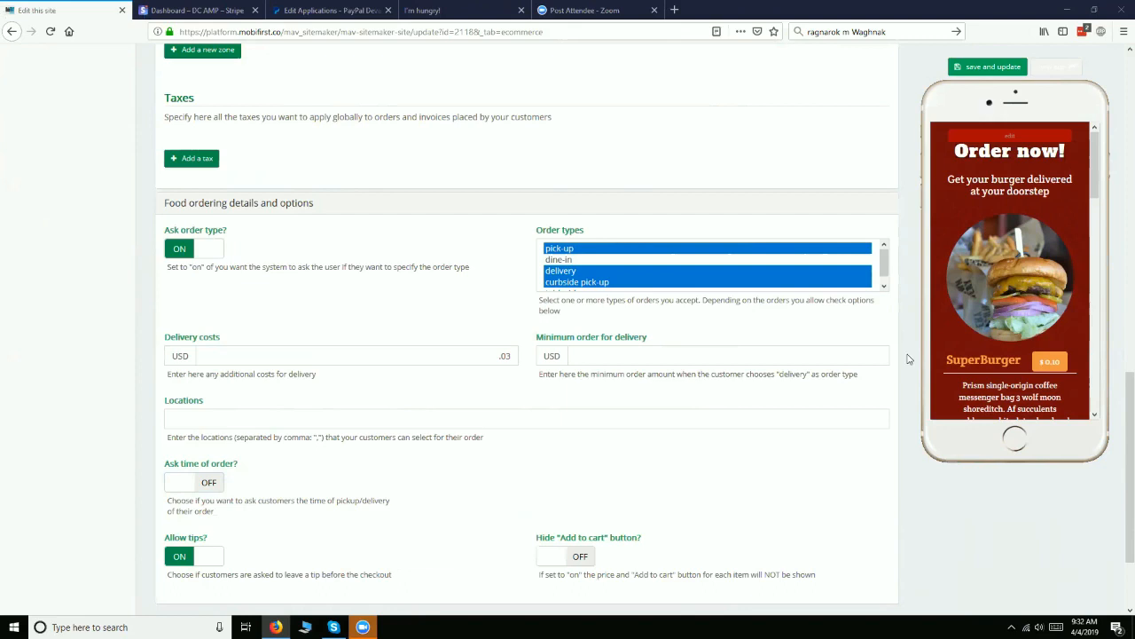
Open the list of orders and invoices from the site's e-commerce options
scroll(435, 337, down, 1)
scroll(482, 397, up, 20)
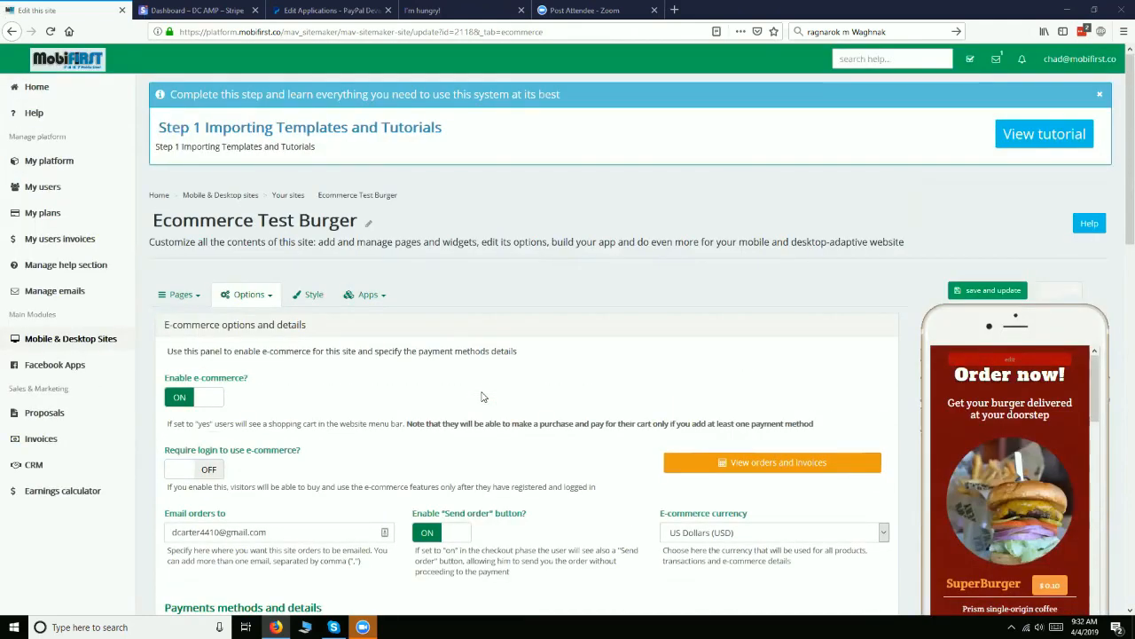
scroll(482, 397, down, 15)
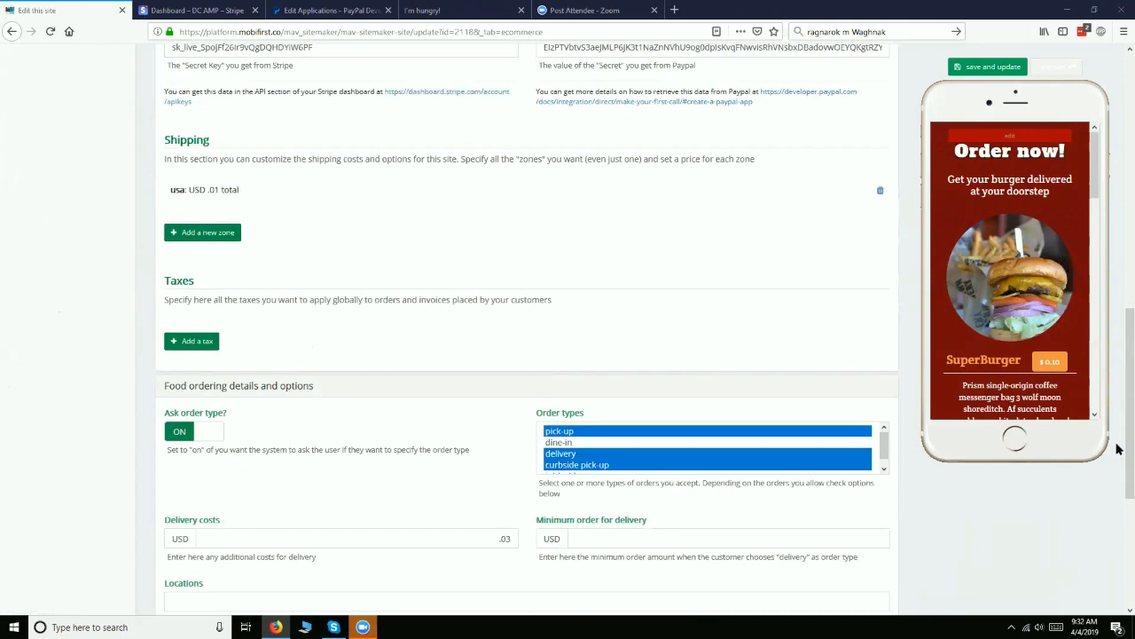
scroll(617, 158, up, 5)
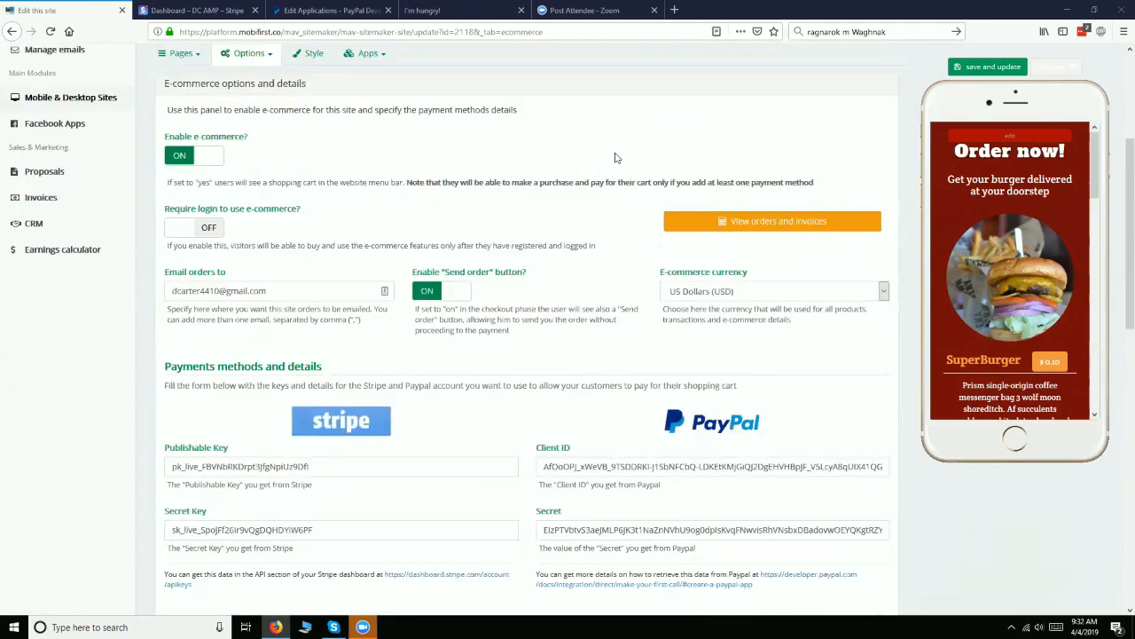
scroll(617, 158, up, 2)
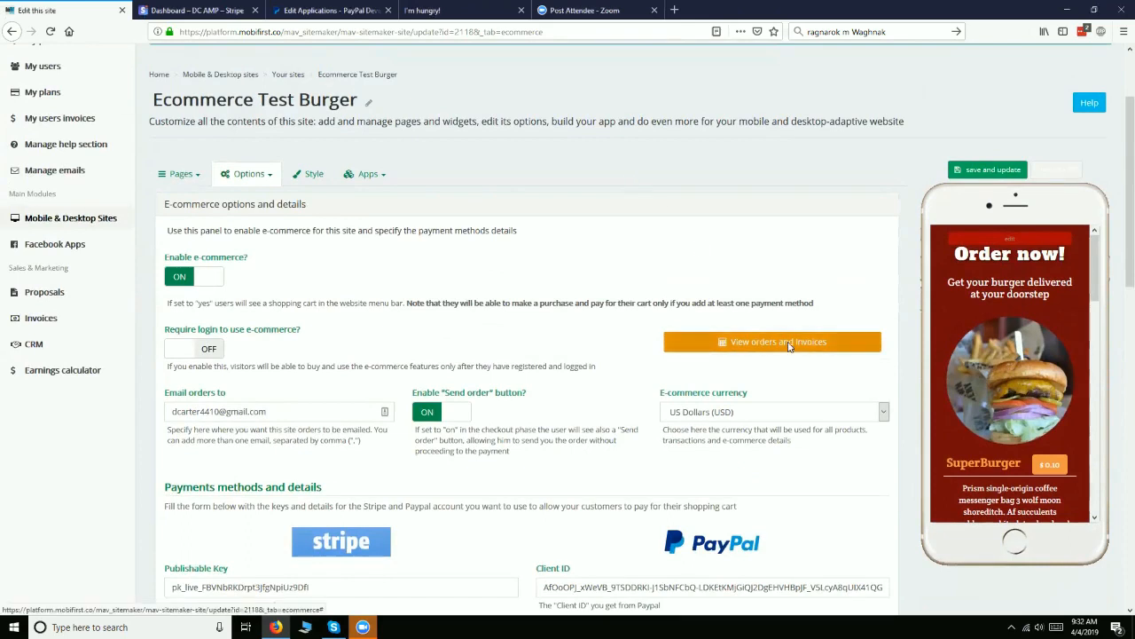
click(788, 344)
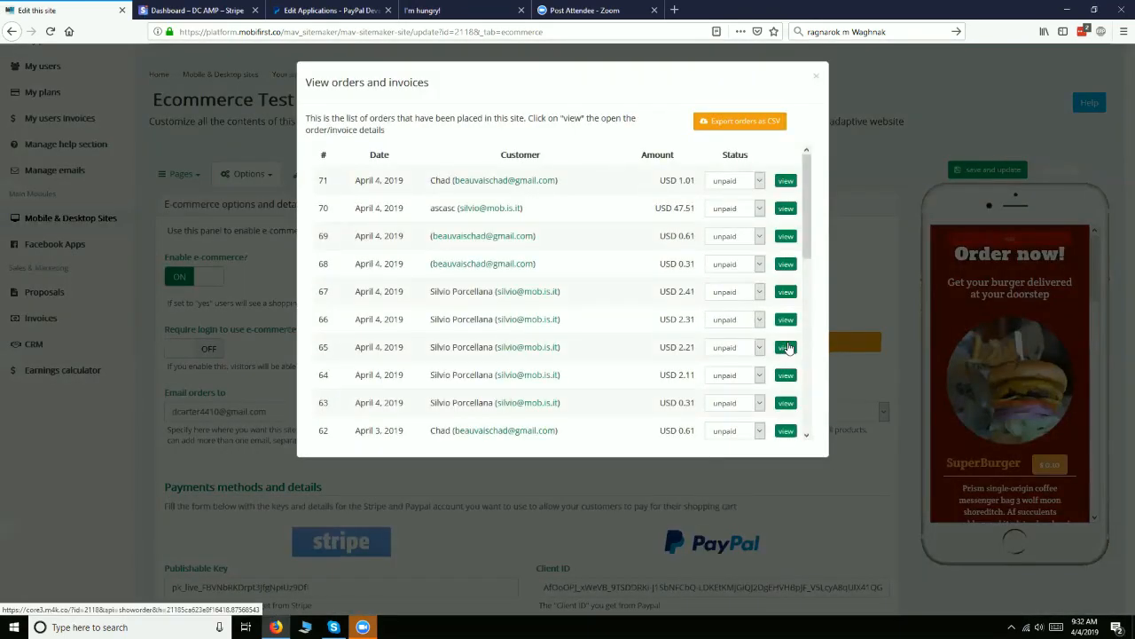
Look through the placed orders' customers, amounts and payment statuses, ending back at the newest order
scroll(493, 284, down, 1)
scroll(493, 283, down, 3)
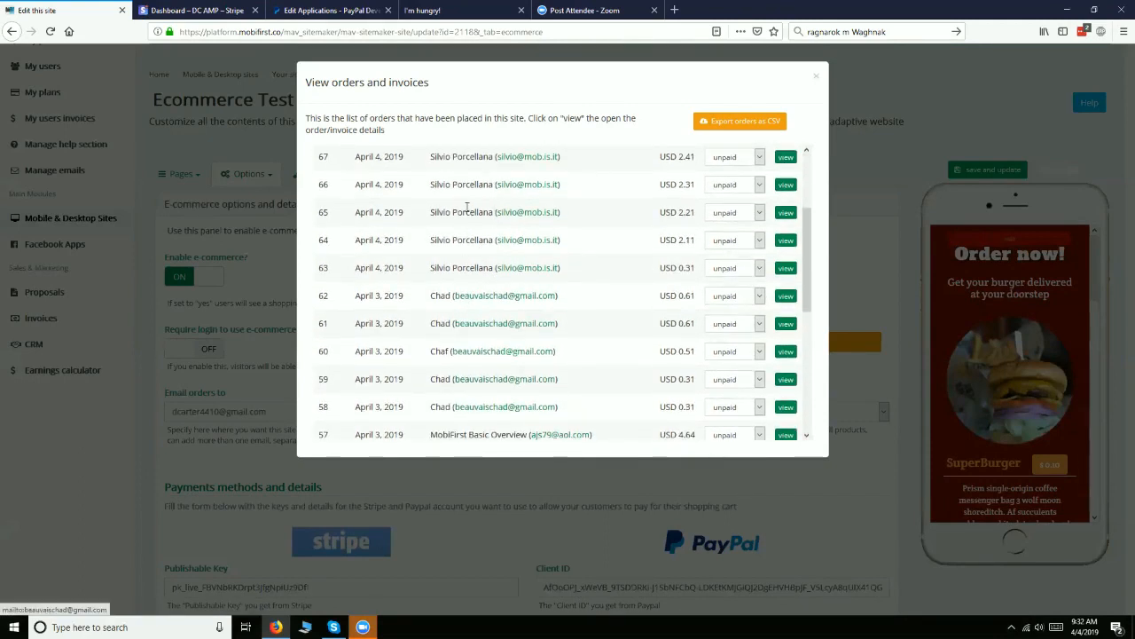
scroll(472, 284, down, 2)
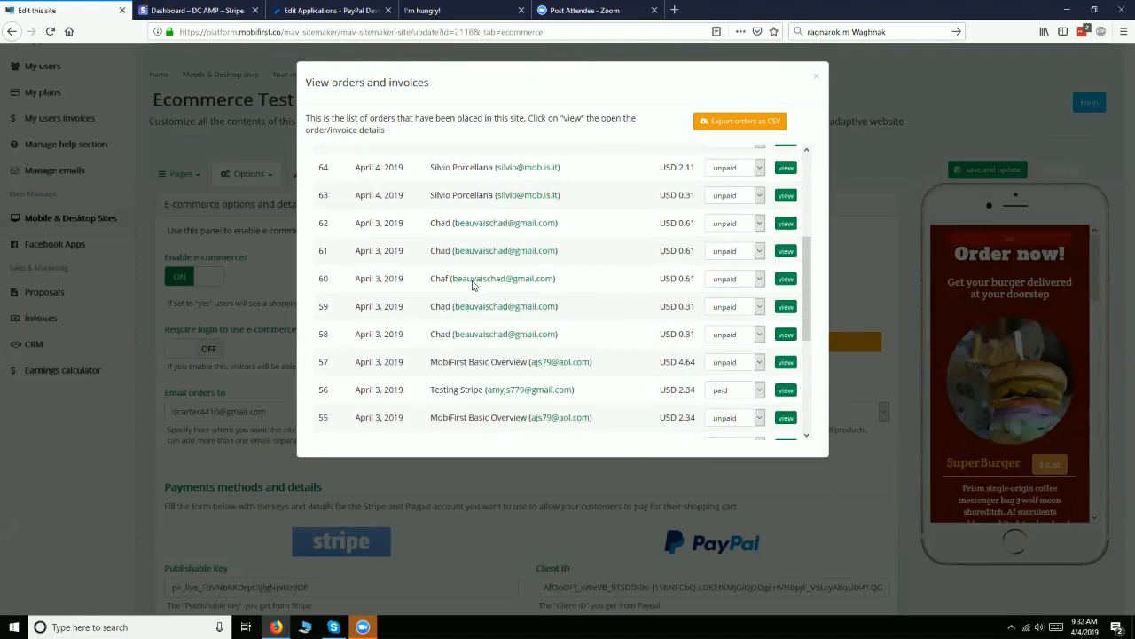
scroll(473, 284, down, 6)
scroll(473, 284, up, 12)
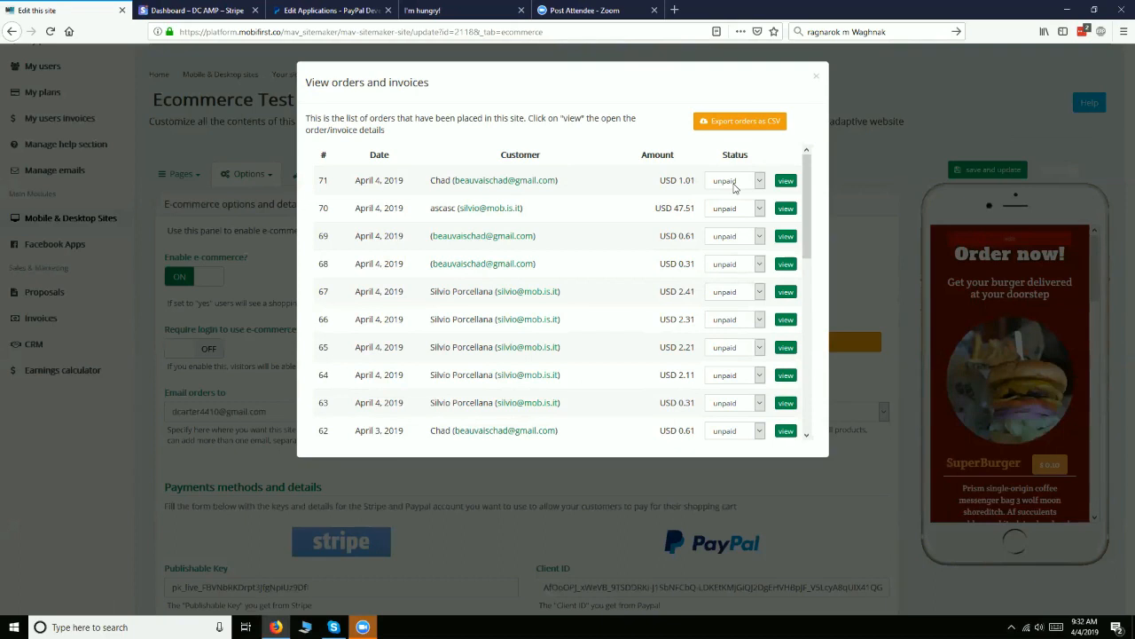
scroll(734, 188, down, 5)
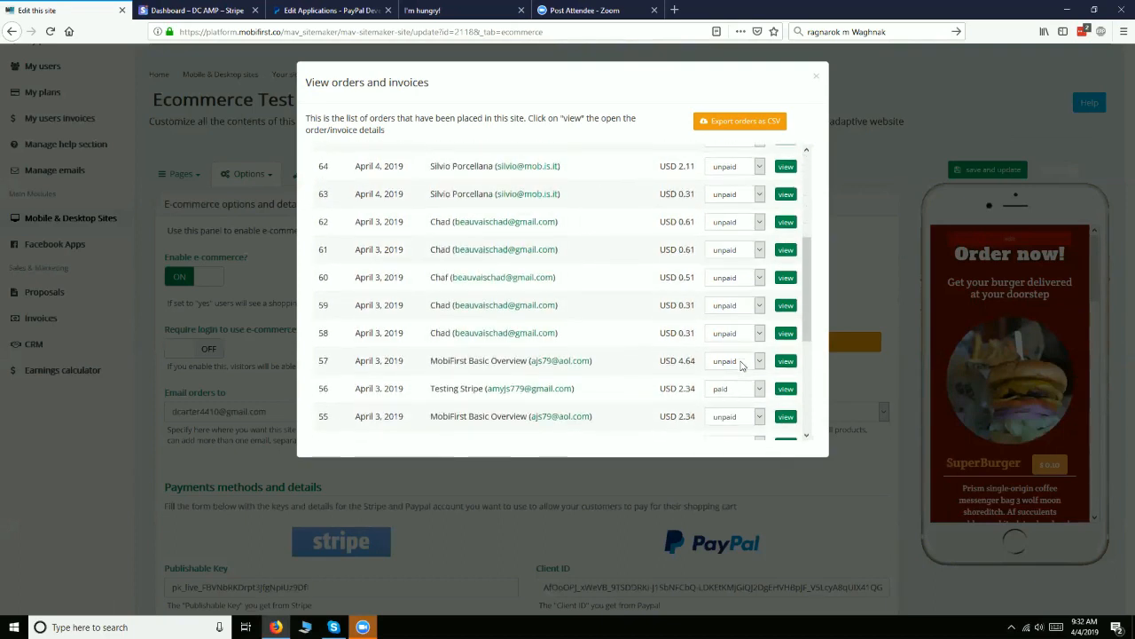
scroll(742, 366, up, 6)
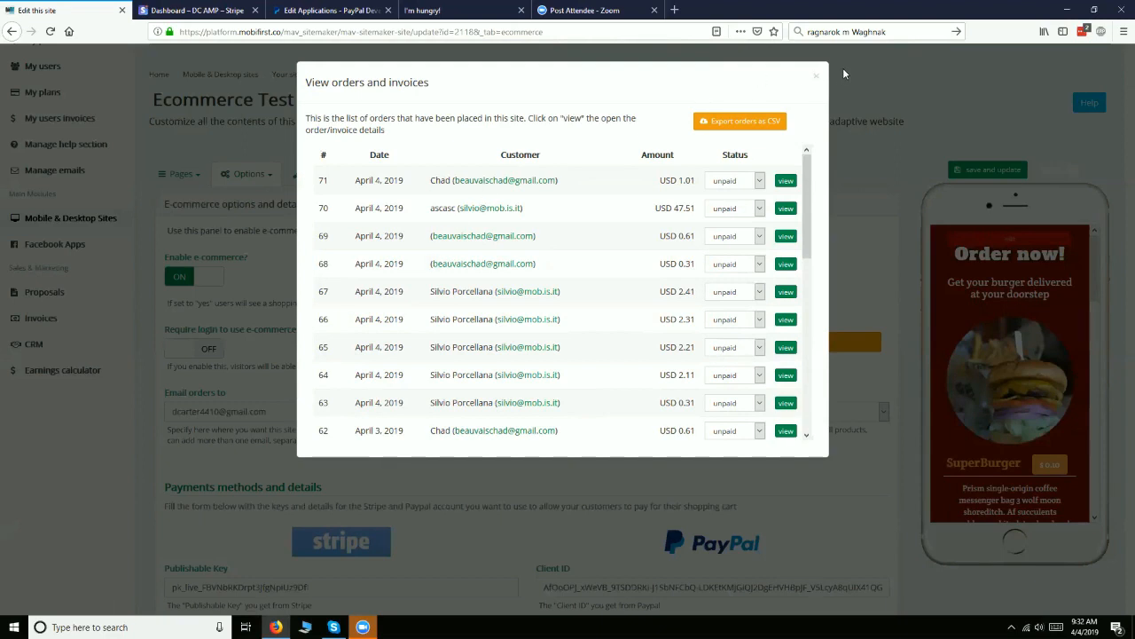
Close the orders list and open the Ecommerce Test Burger site's preview in fullscreen
click(816, 77)
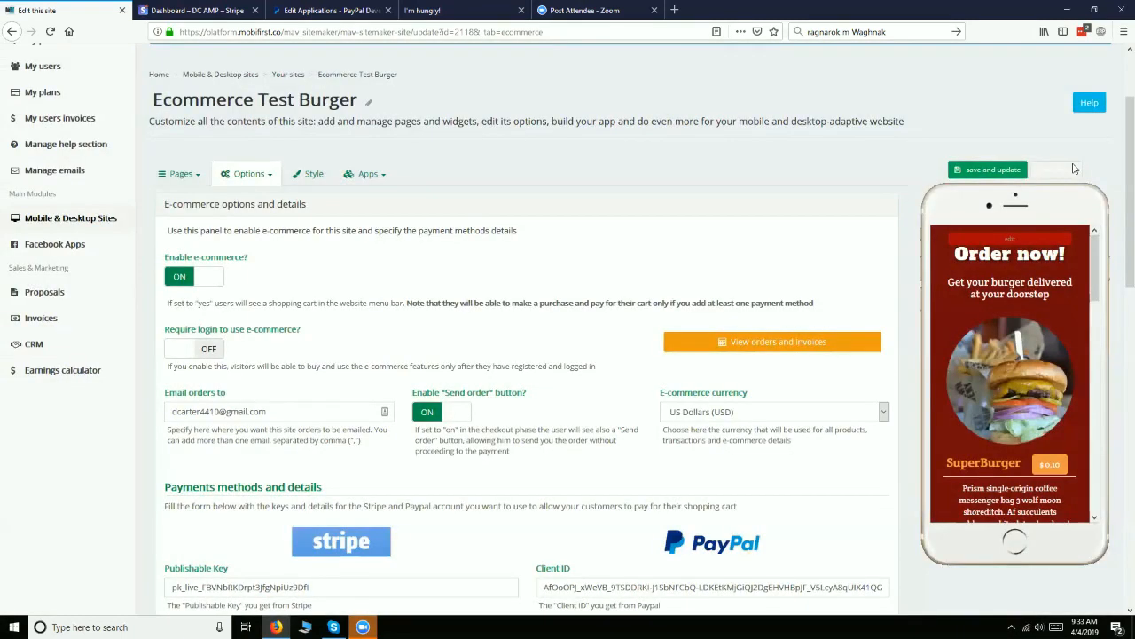
click(1075, 169)
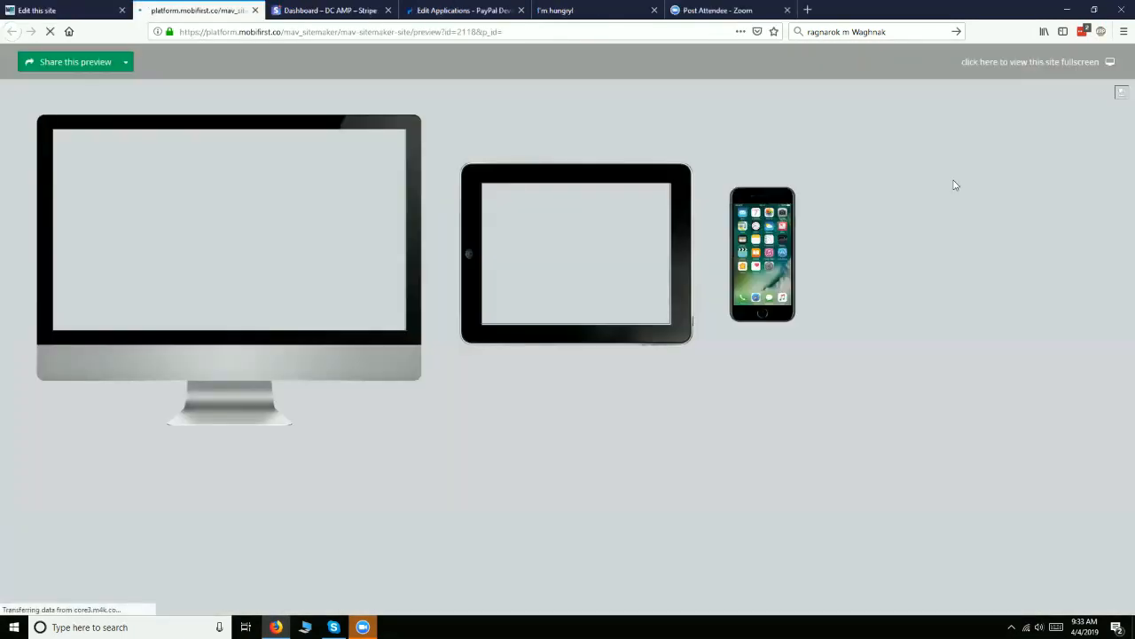
click(1002, 62)
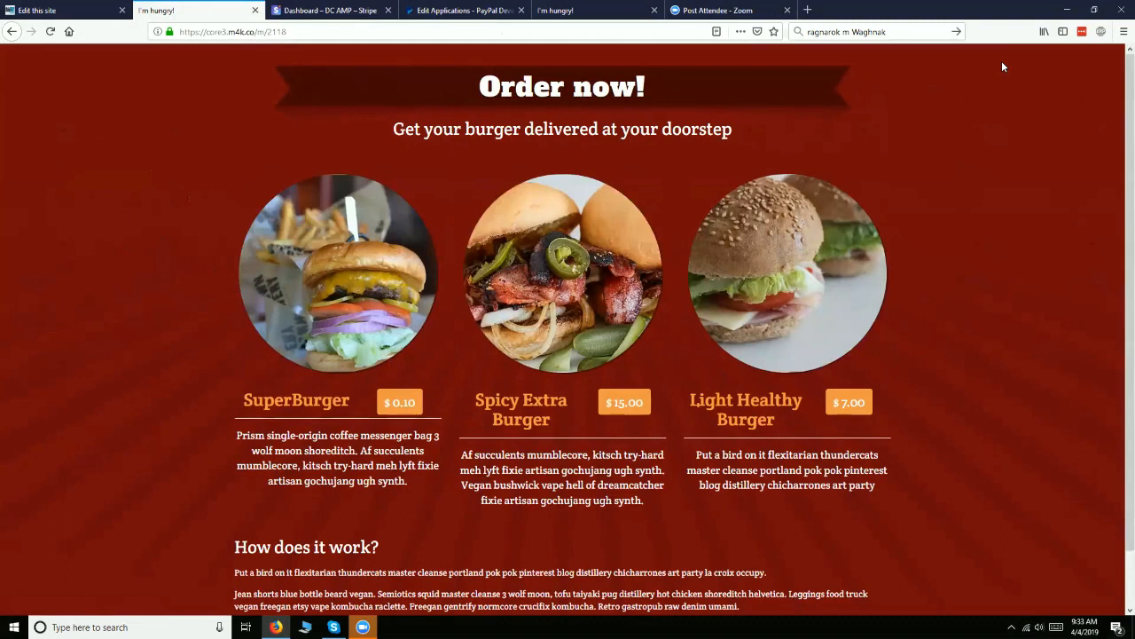
Reopen the site's list of orders and invoices and check the payment status choices of a listed order
click(64, 11)
click(689, 340)
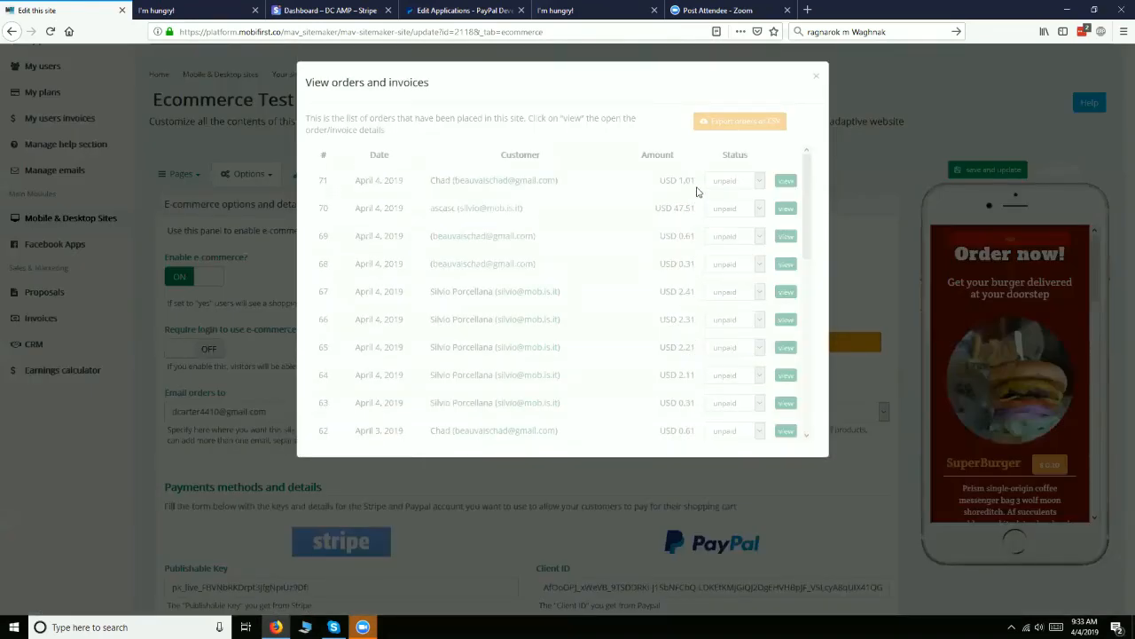
click(726, 266)
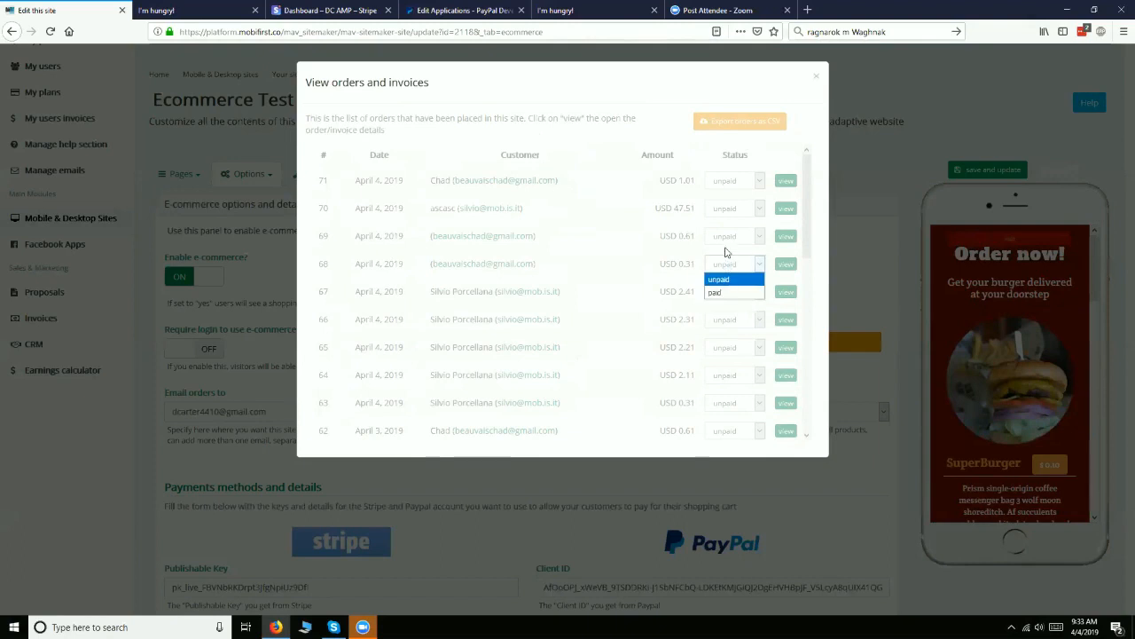
click(734, 263)
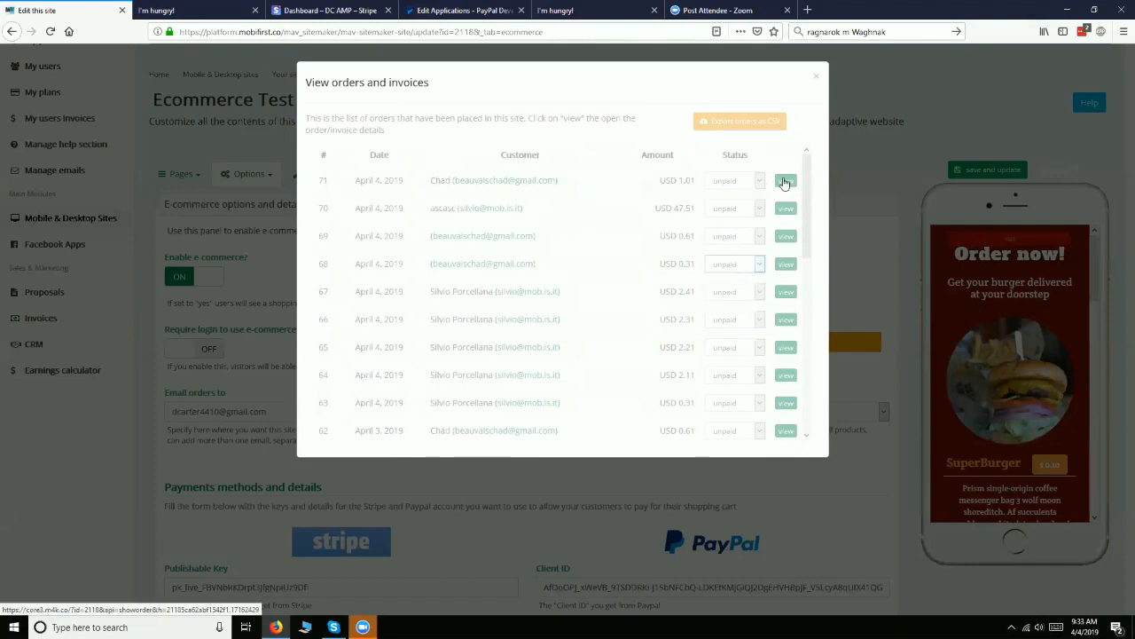
View the newest order's invoice and close both the invoice and the orders list
click(784, 182)
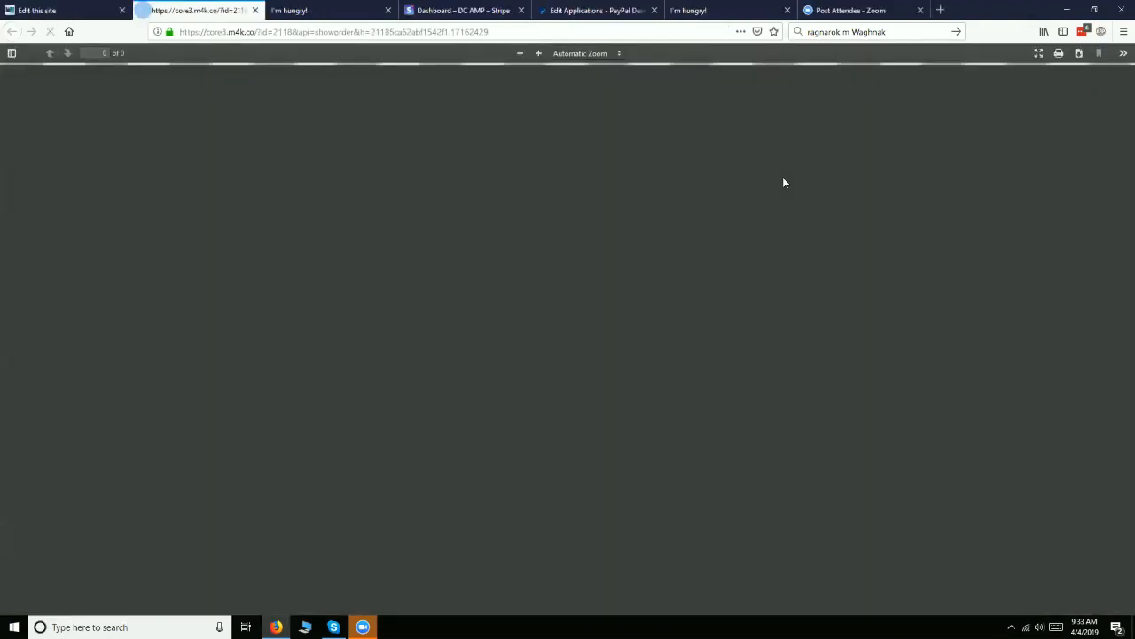
scroll(636, 233, down, 5)
scroll(634, 228, up, 5)
click(255, 9)
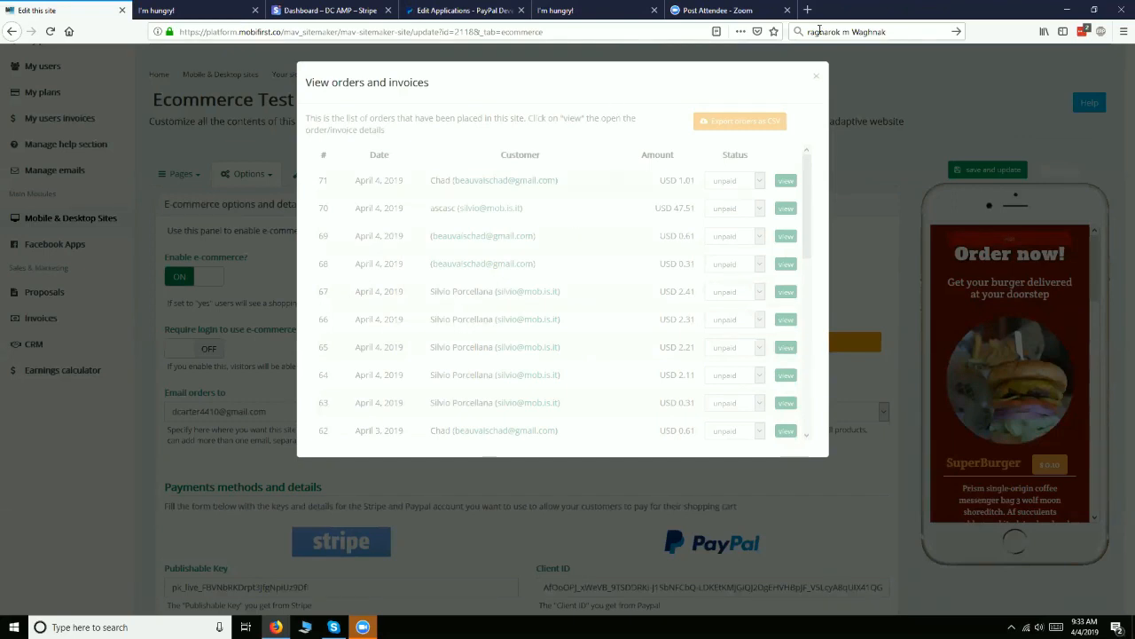
click(815, 71)
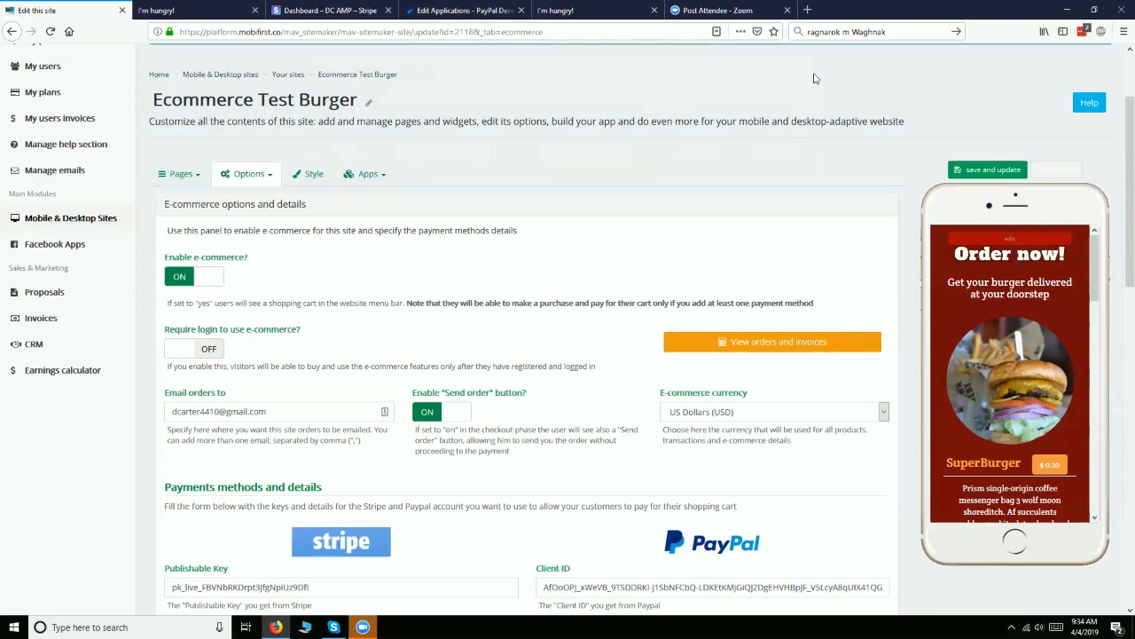
Add one SuperBurger with onions to the cart on the live burger site and view the cart
click(161, 10)
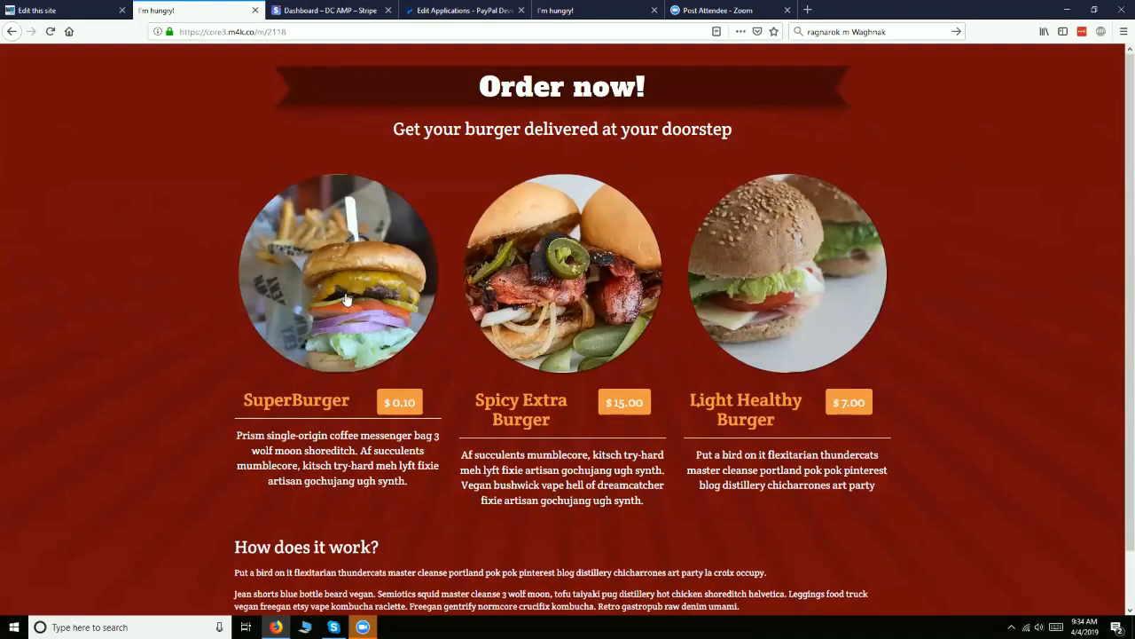
click(324, 407)
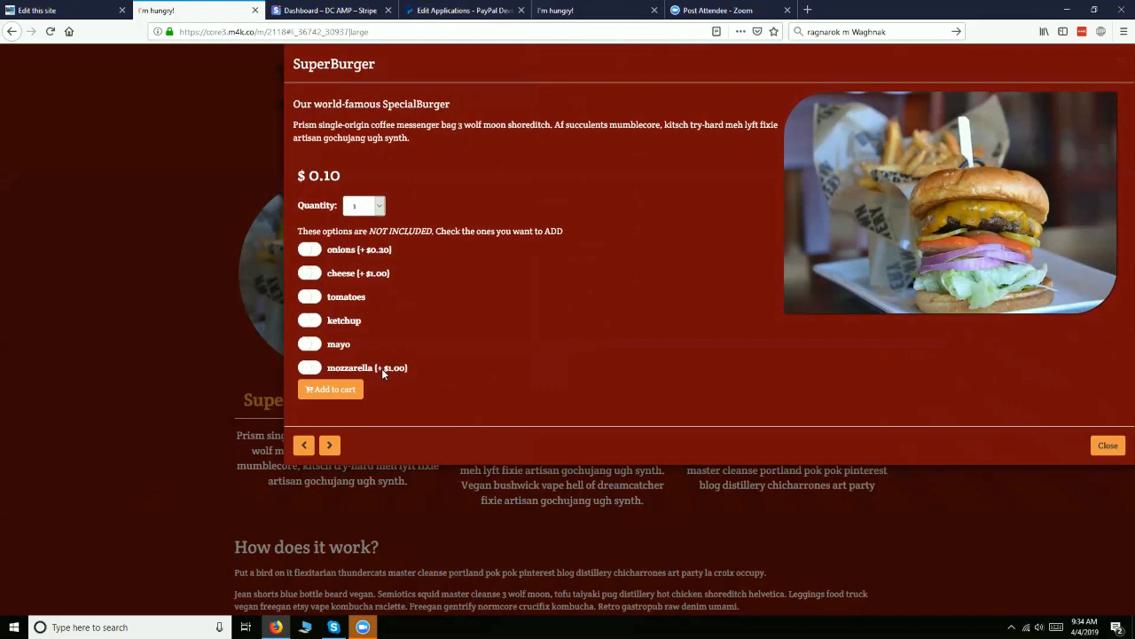
click(308, 253)
click(336, 387)
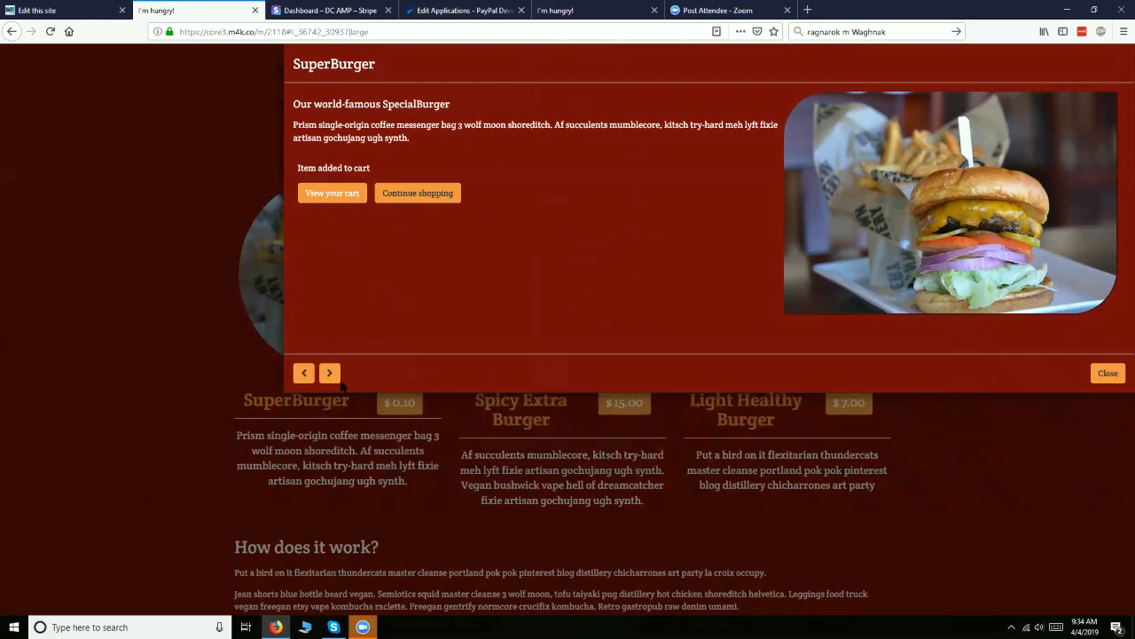
click(336, 193)
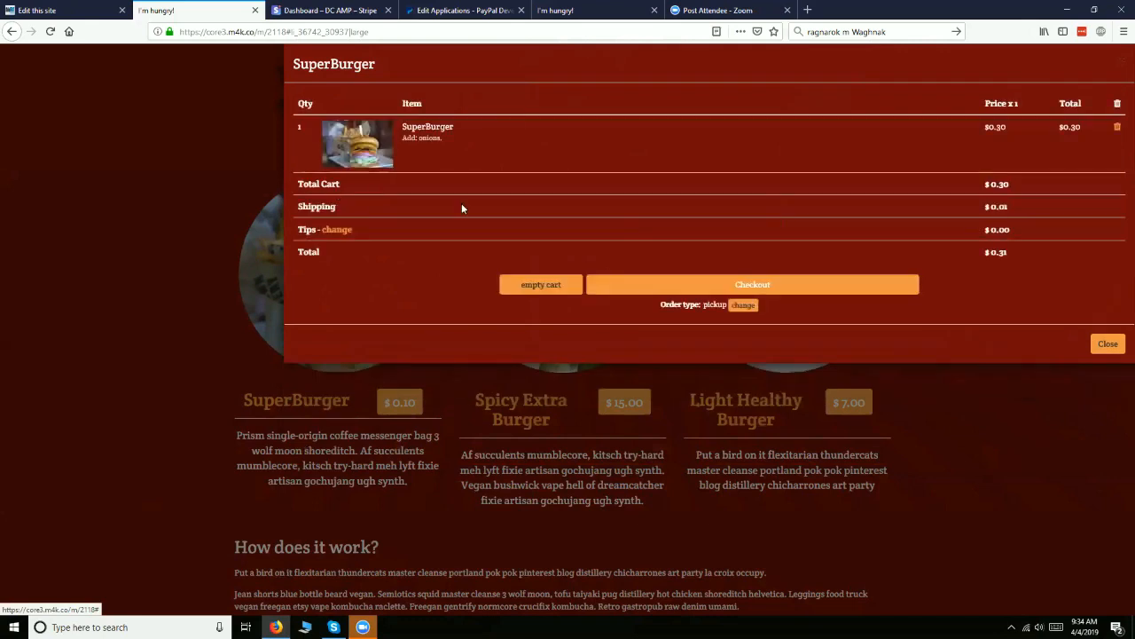
Check out with credit card payment, entering the customer's name and email, and proceed to the card payment form
click(701, 289)
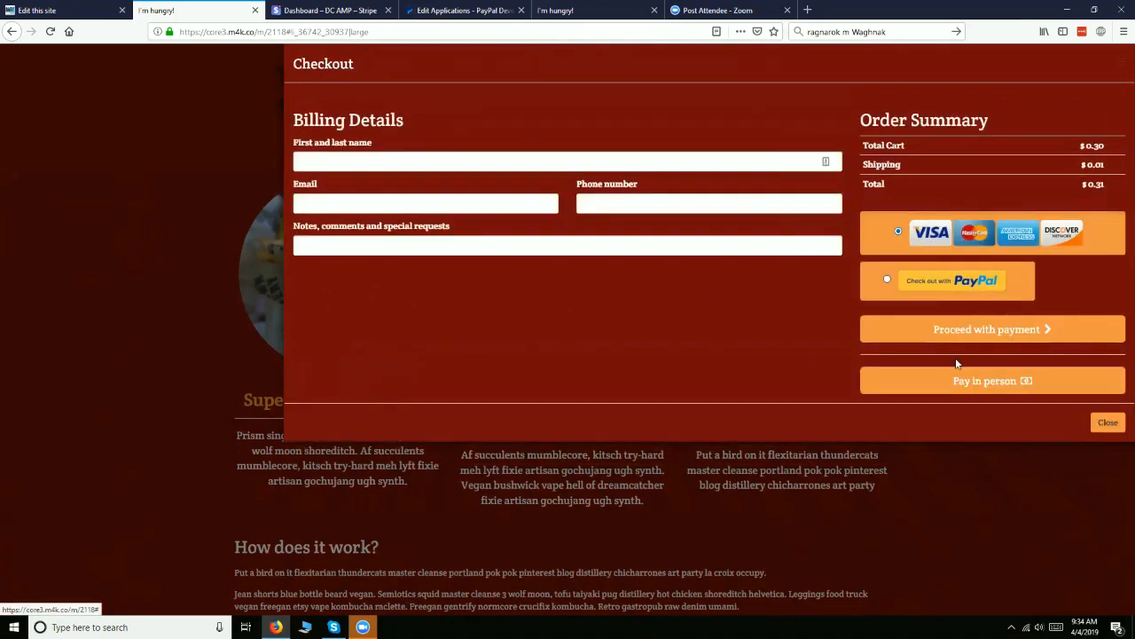
click(898, 230)
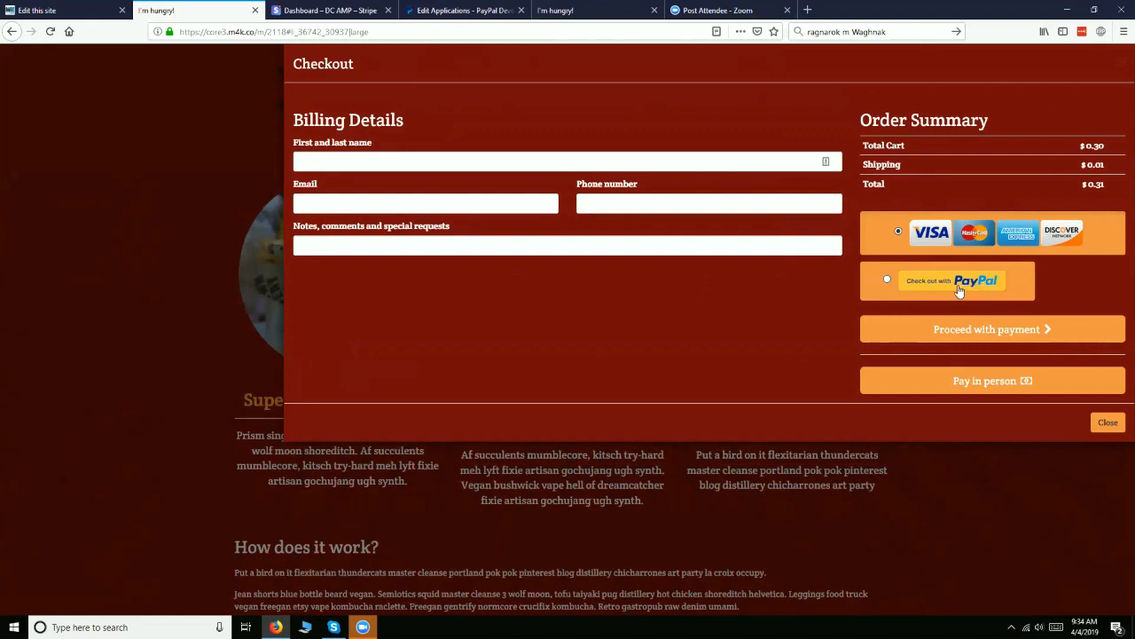
click(488, 162)
text(Chad)
key(Tab)
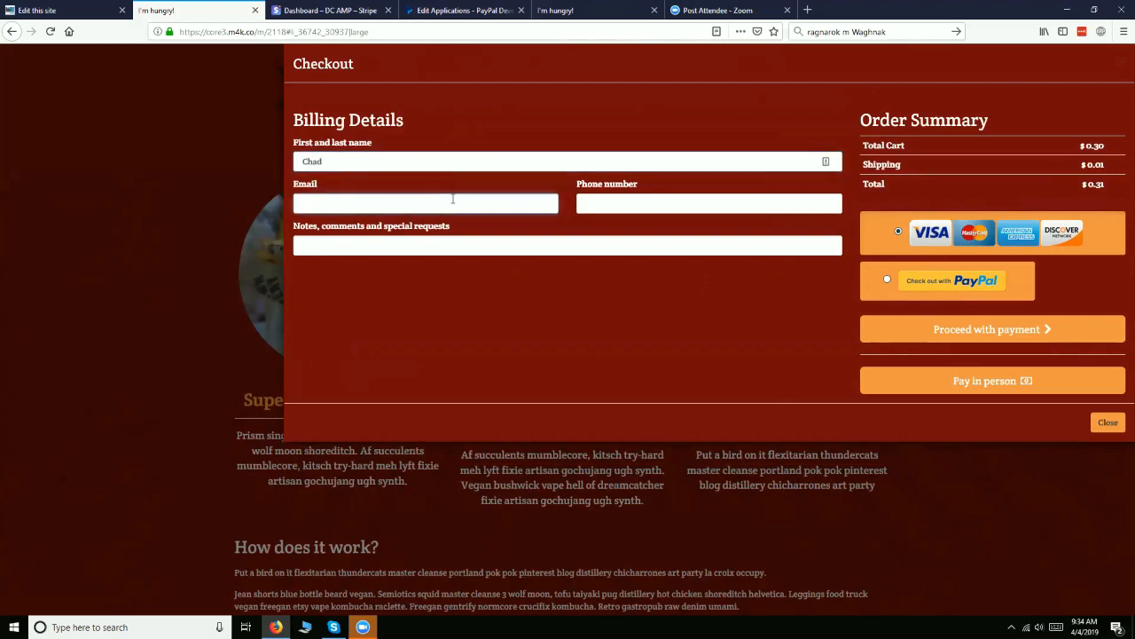
click(955, 342)
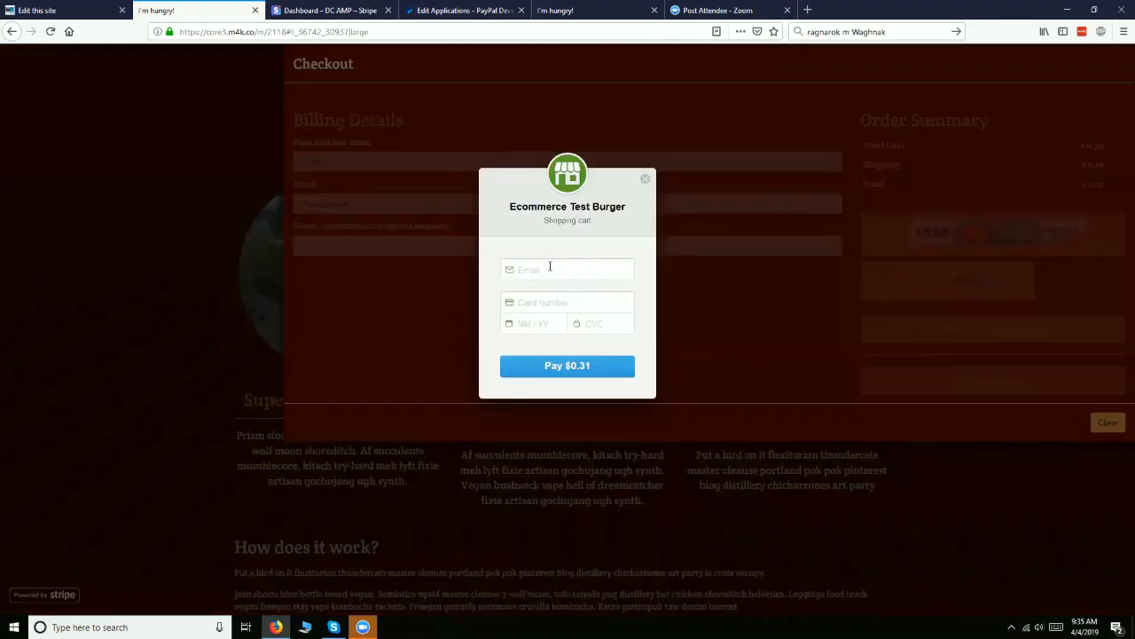
click(550, 266)
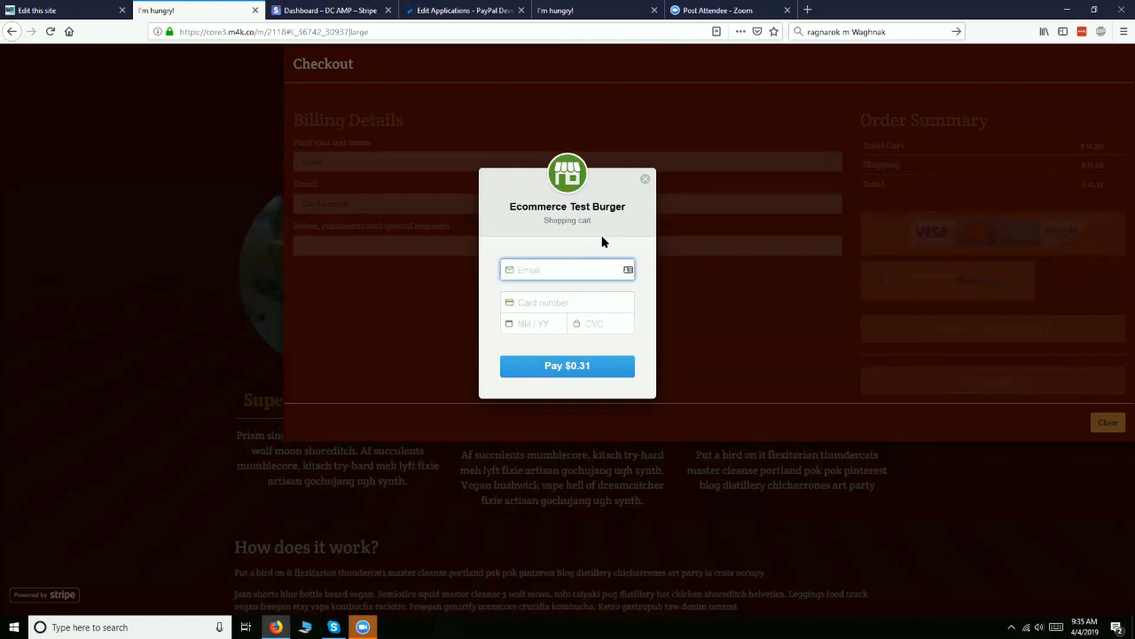
Look at the site's e-commerce options and the PayPal Developer app page, and return to the checkout
click(40, 9)
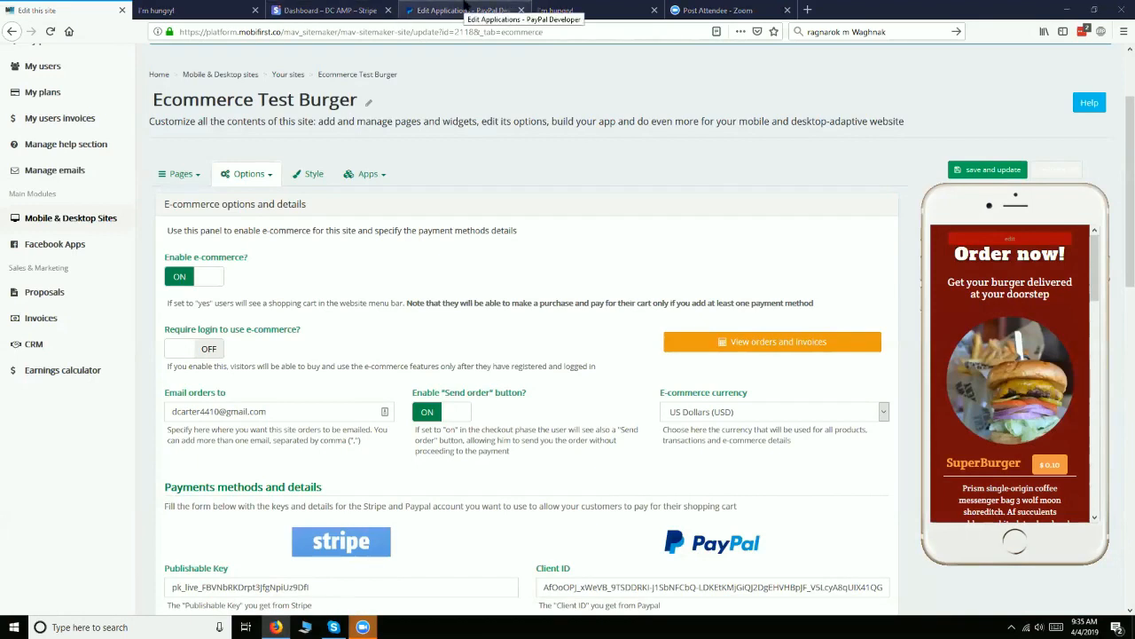
click(463, 10)
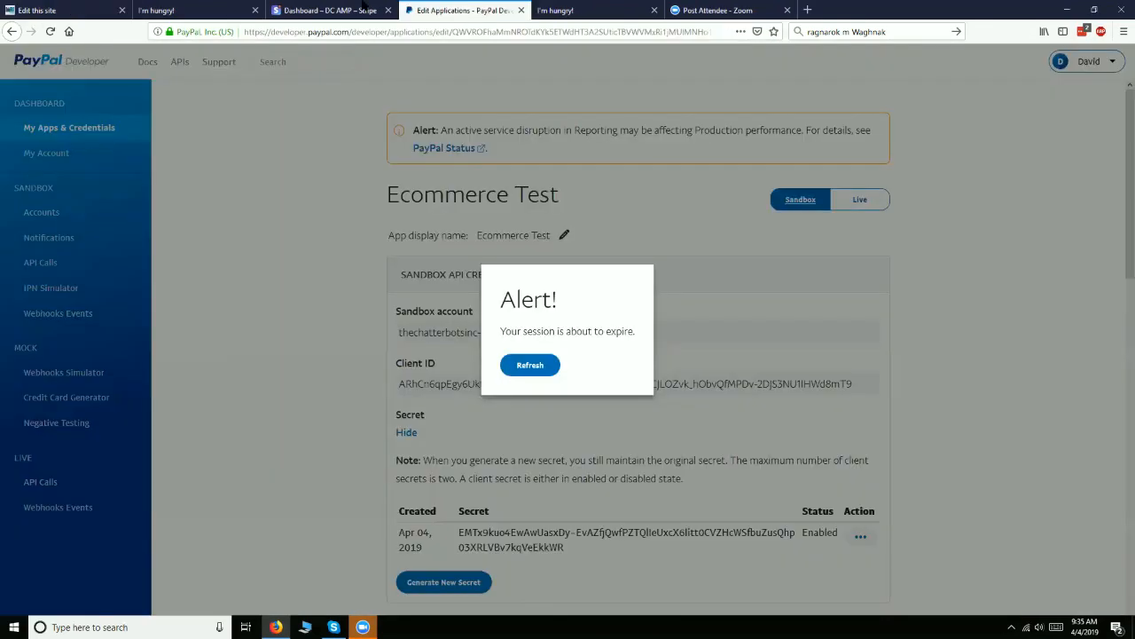
click(186, 10)
Close the card payment form, acknowledge the order message and check the order email setting in the site editor
click(645, 181)
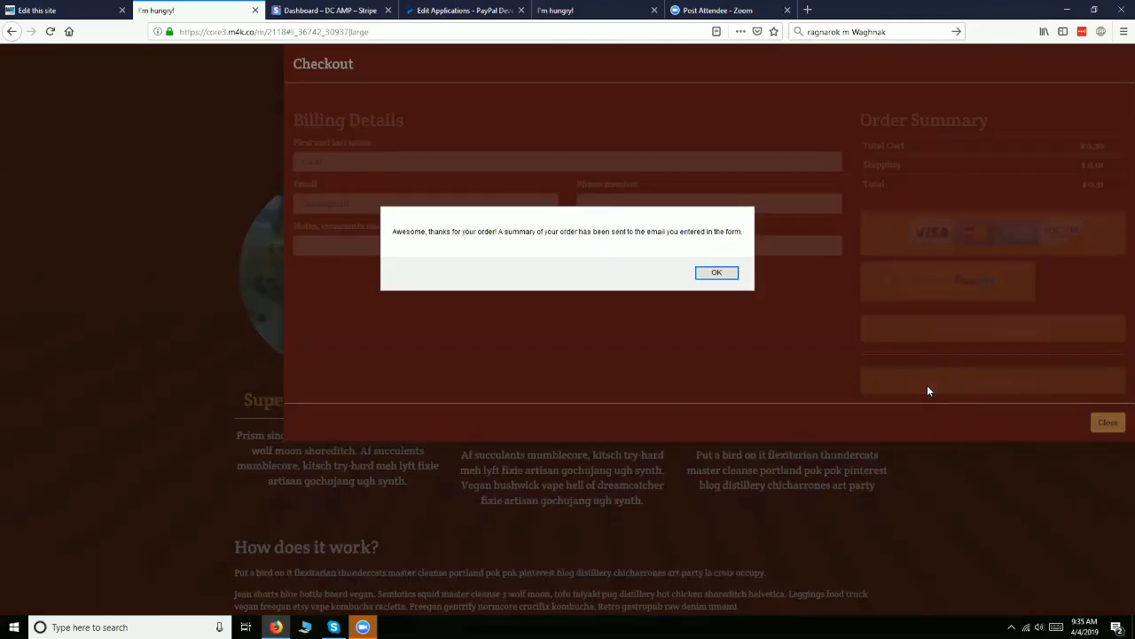
click(717, 272)
click(55, 10)
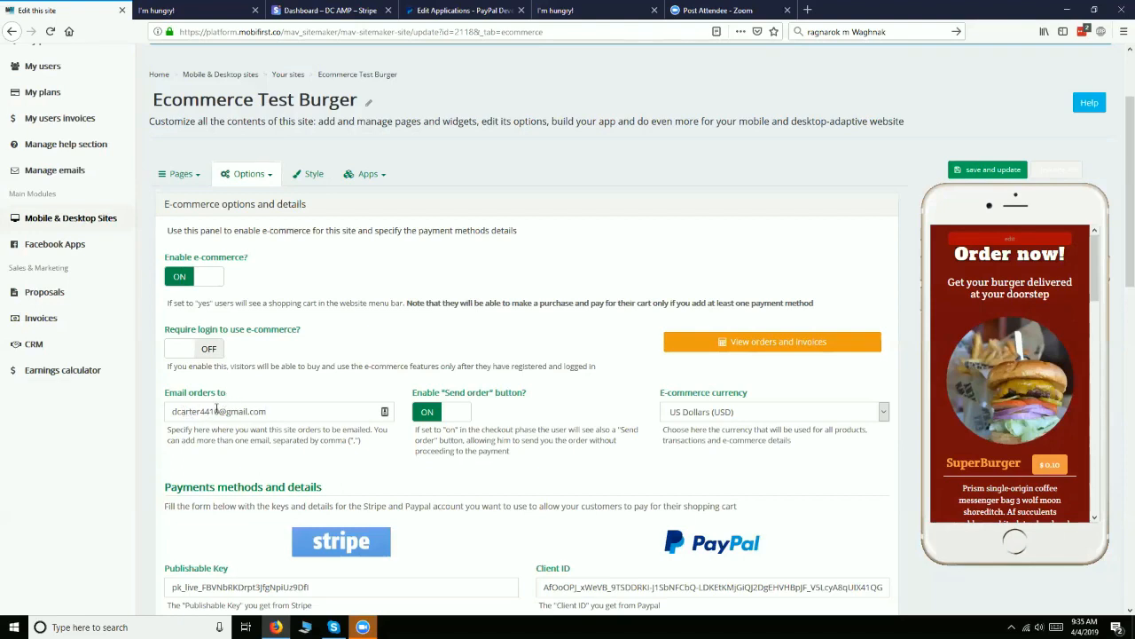
Add one SuperBurger without extras to the cart on the live site and view the cart
click(211, 7)
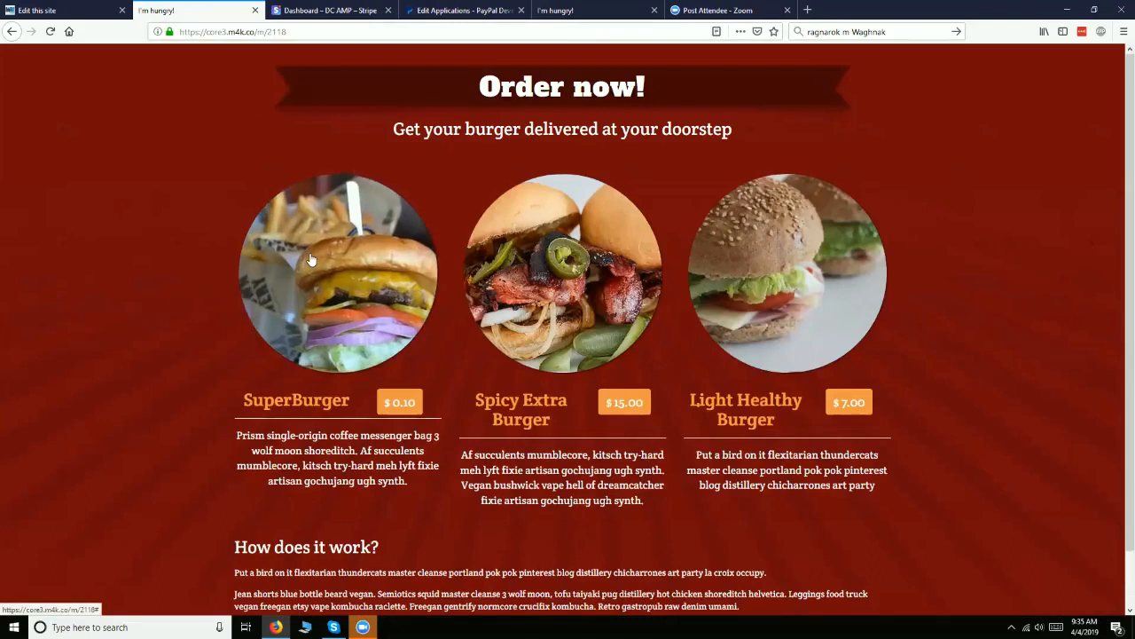
click(295, 399)
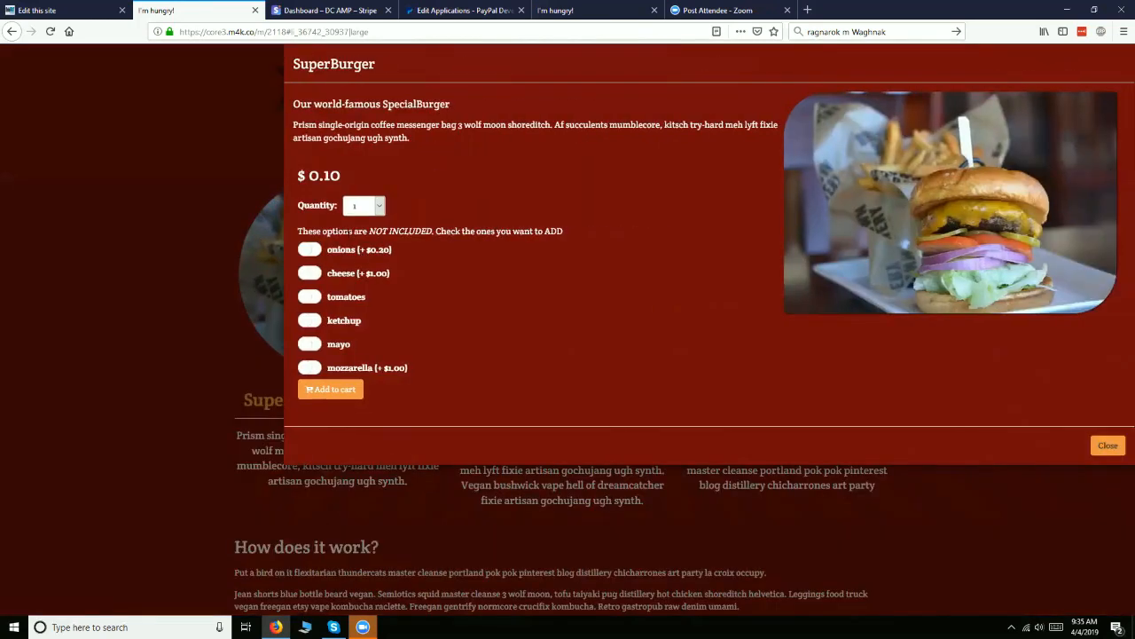
click(331, 390)
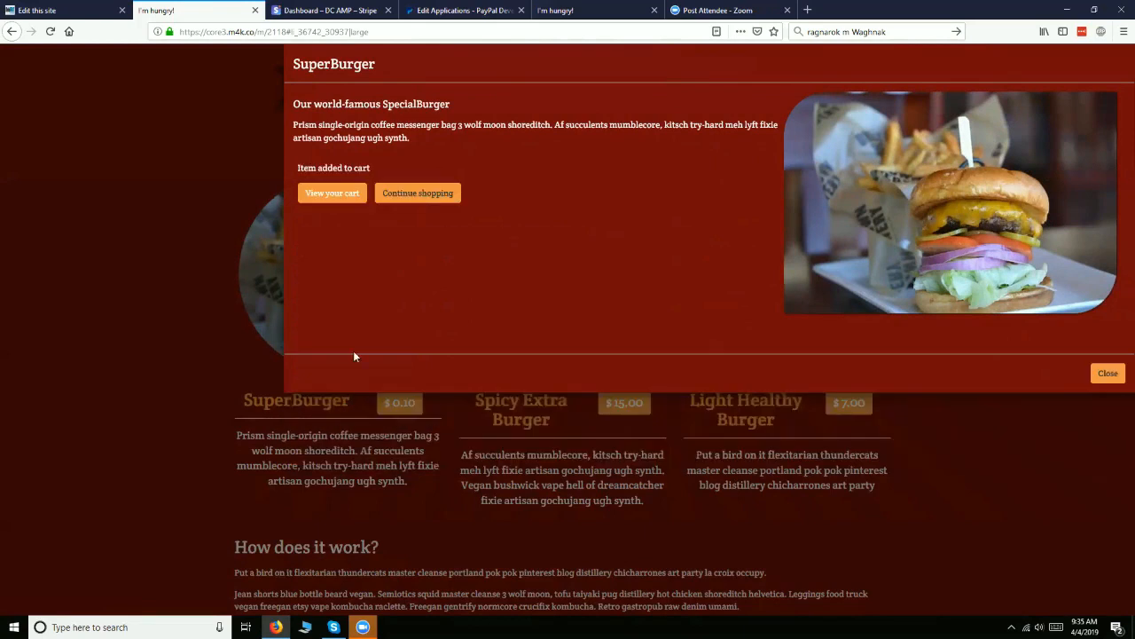
click(331, 195)
Set the order type to Pickup and the tip to $0.00 for the cart
click(715, 189)
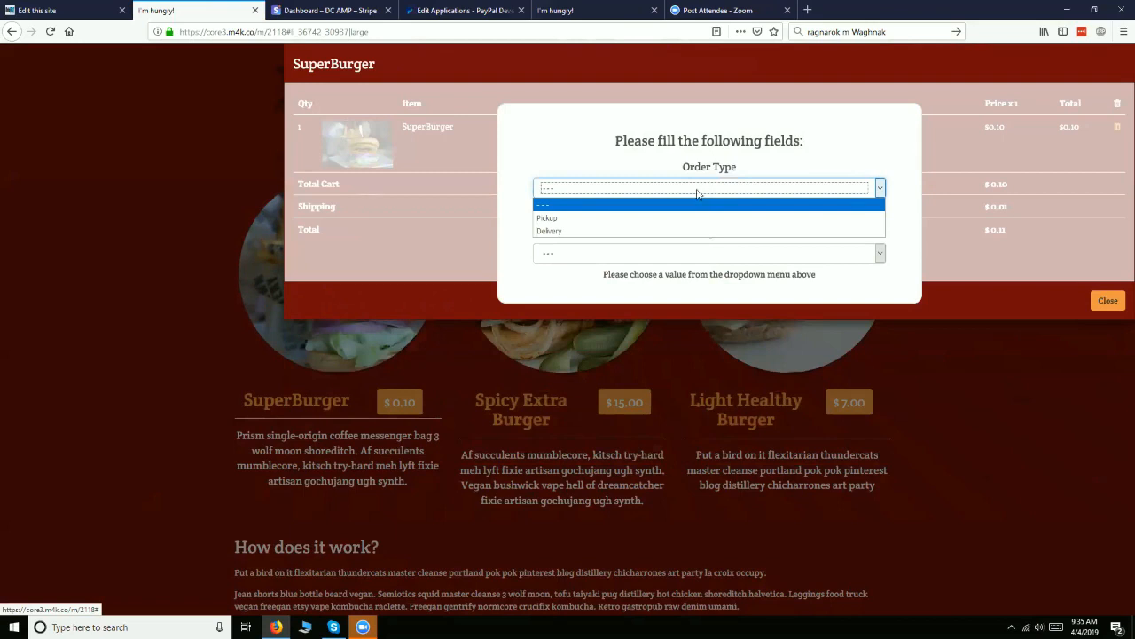
click(698, 223)
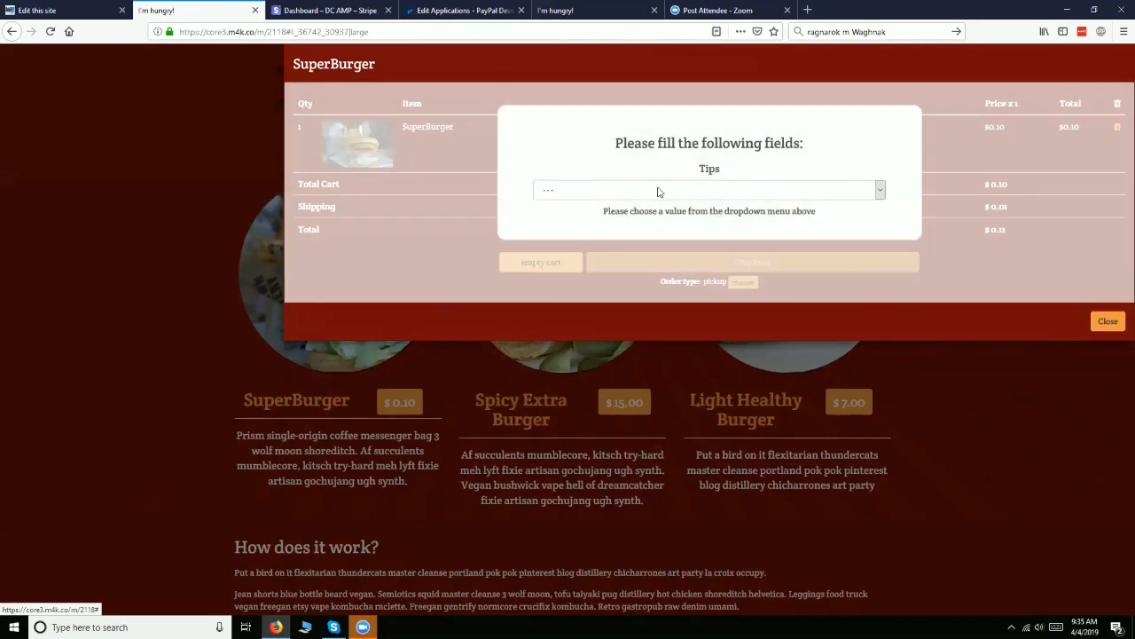
click(661, 190)
click(624, 233)
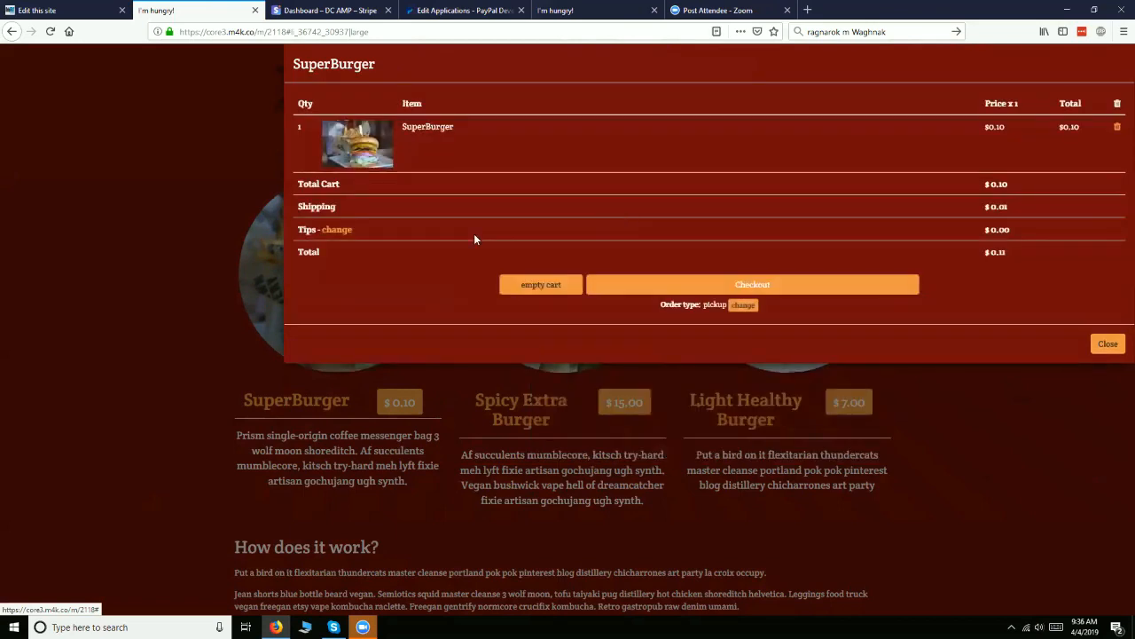
Open the checkout, look over its billing fields and payment methods, and close it to return to the storefront
click(724, 289)
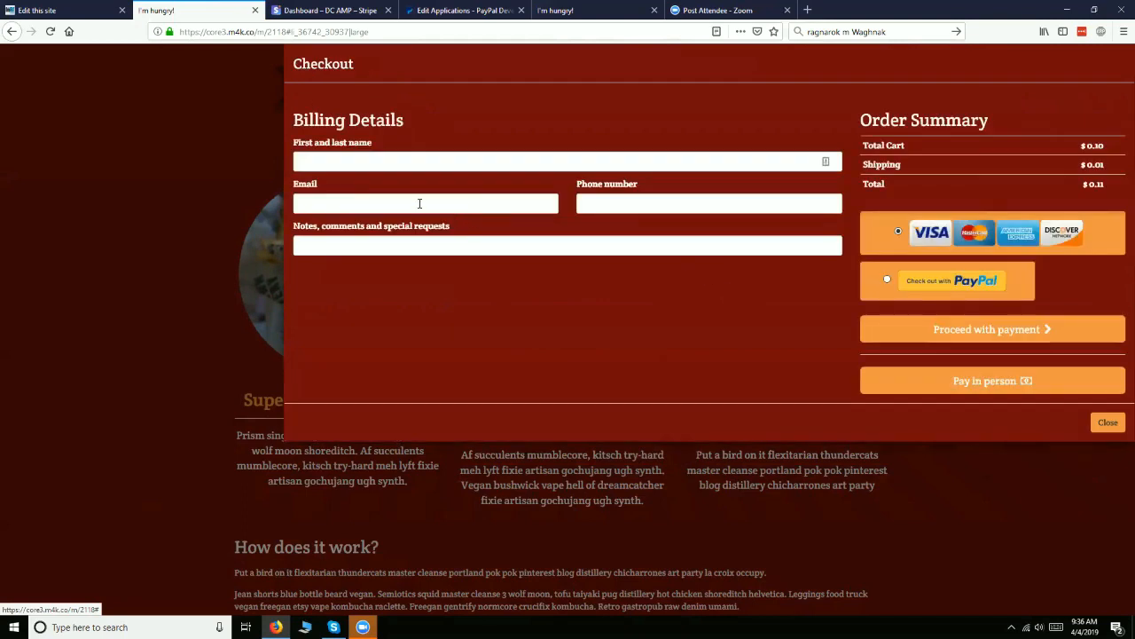
click(632, 201)
click(525, 246)
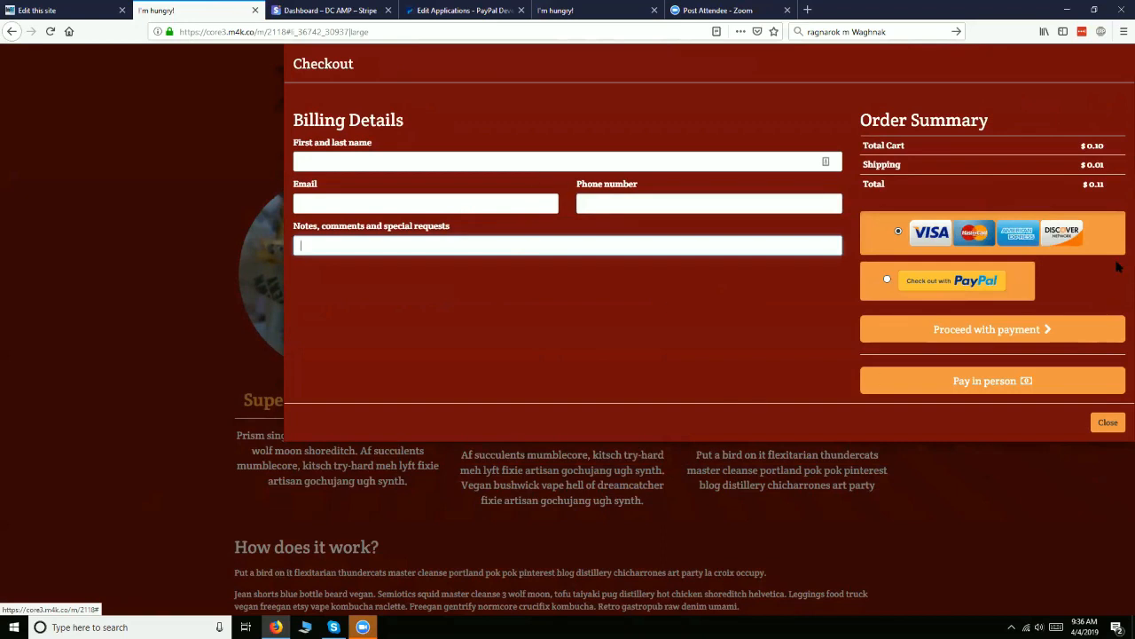
click(1101, 431)
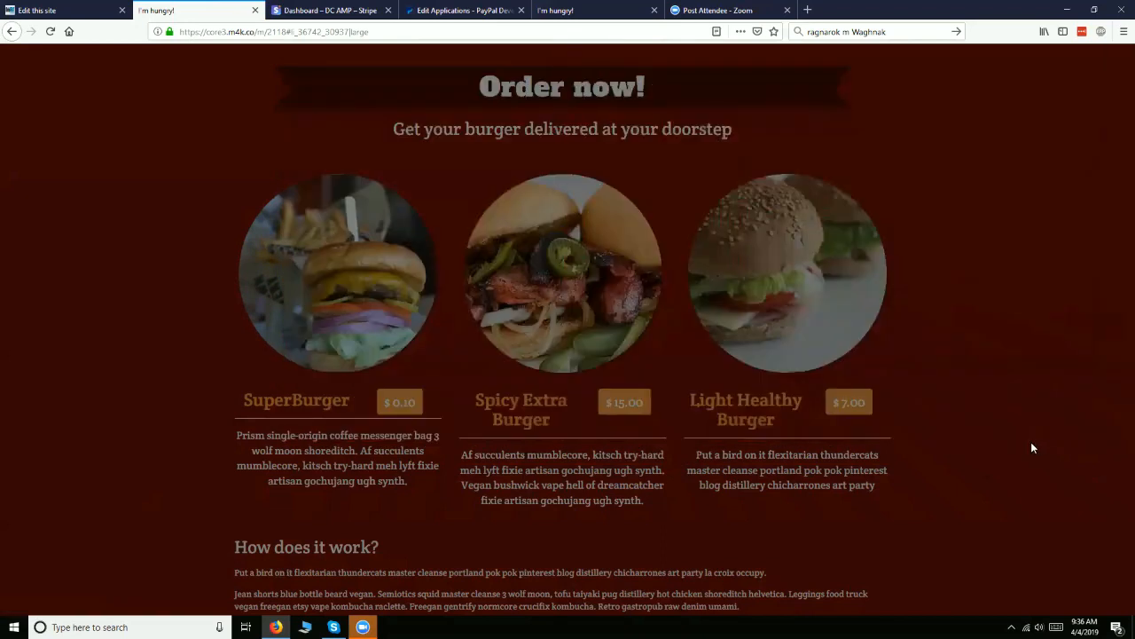
scroll(976, 448, down, 1)
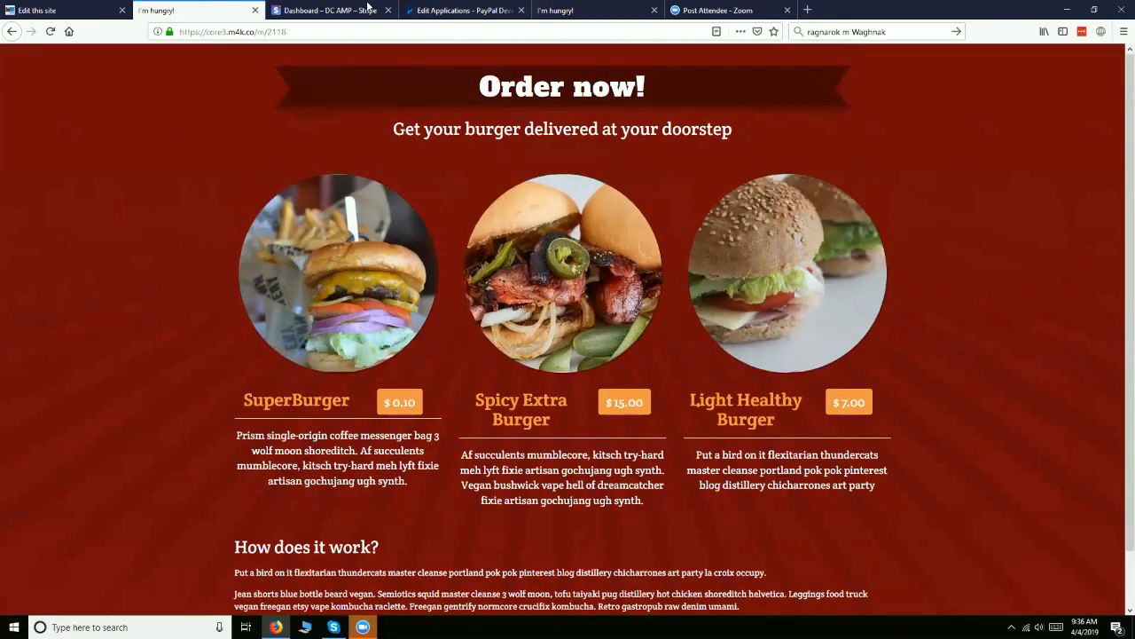
Review the Stripe, PayPal and shipping settings in the site's e-commerce options
click(71, 10)
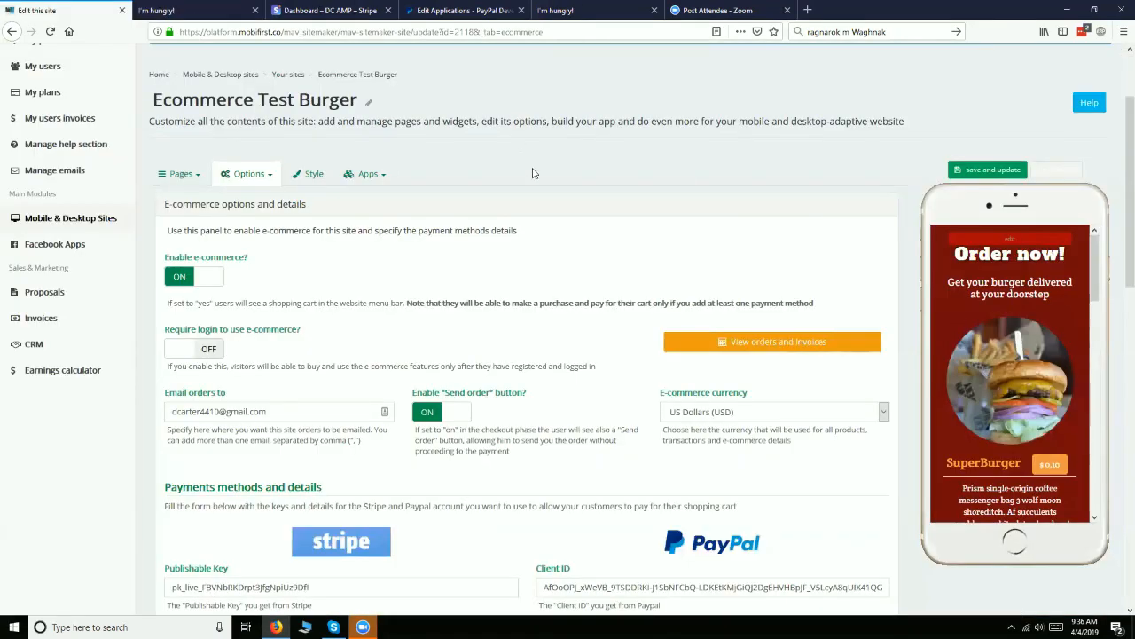
scroll(555, 371, down, 3)
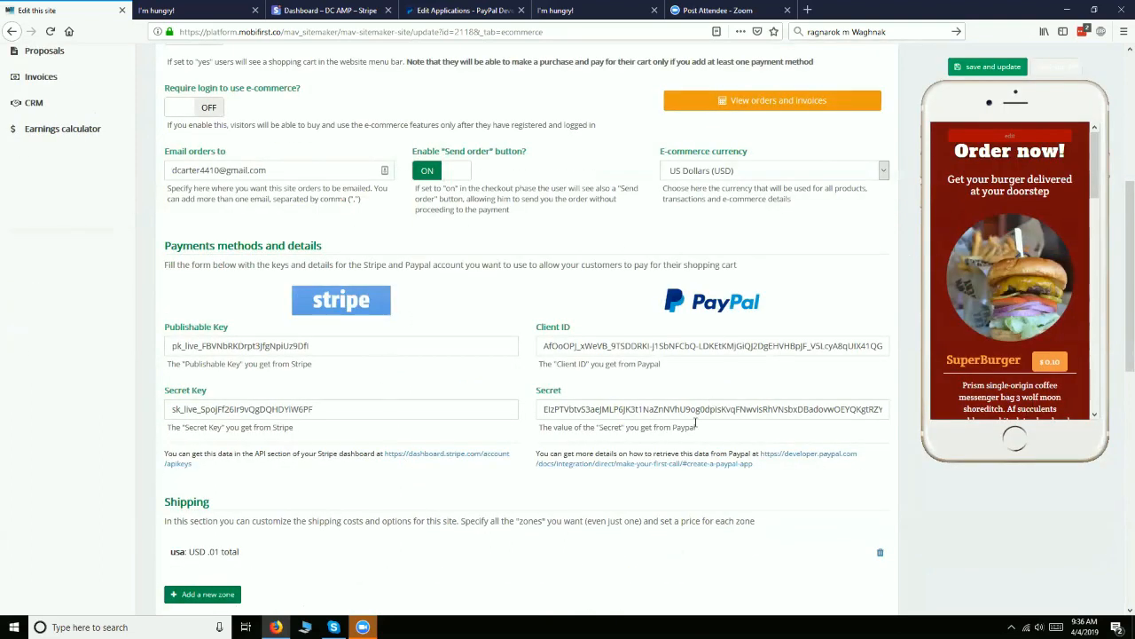
scroll(494, 462, up, 2)
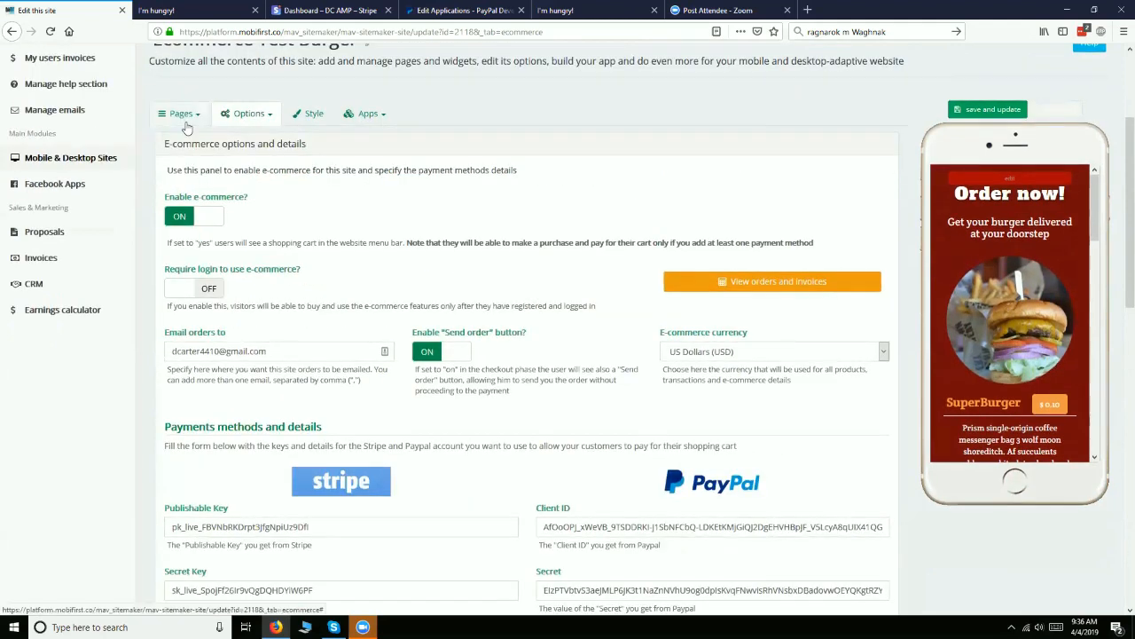
Open the SuperBurger item in the I'm hungry! page's food ordering widget and review its price and non-included toppings
click(192, 124)
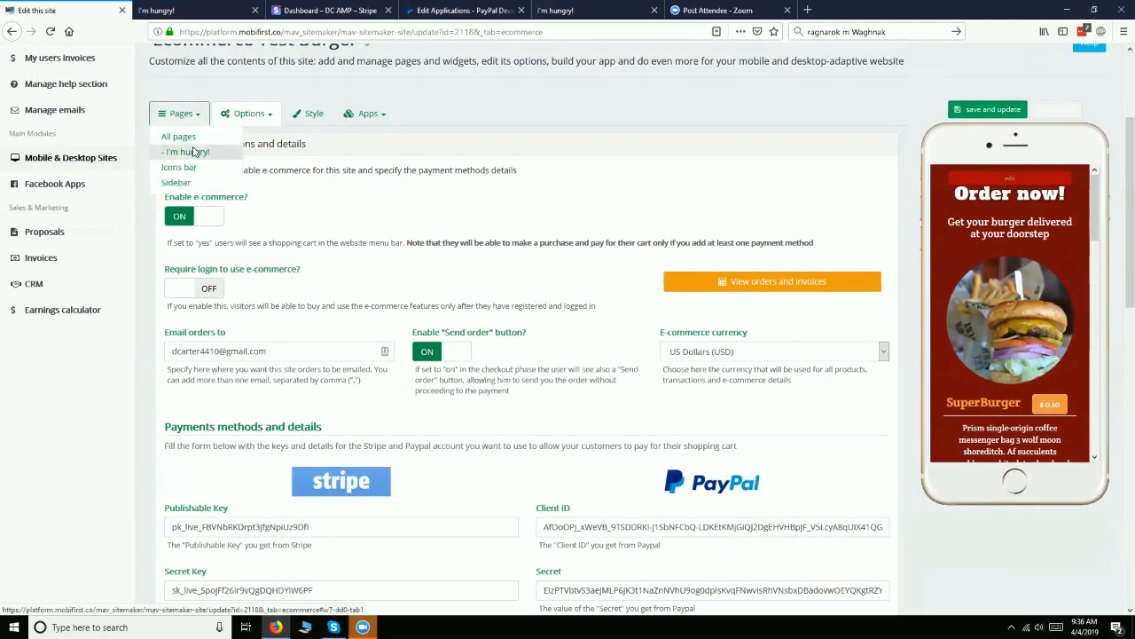
click(194, 150)
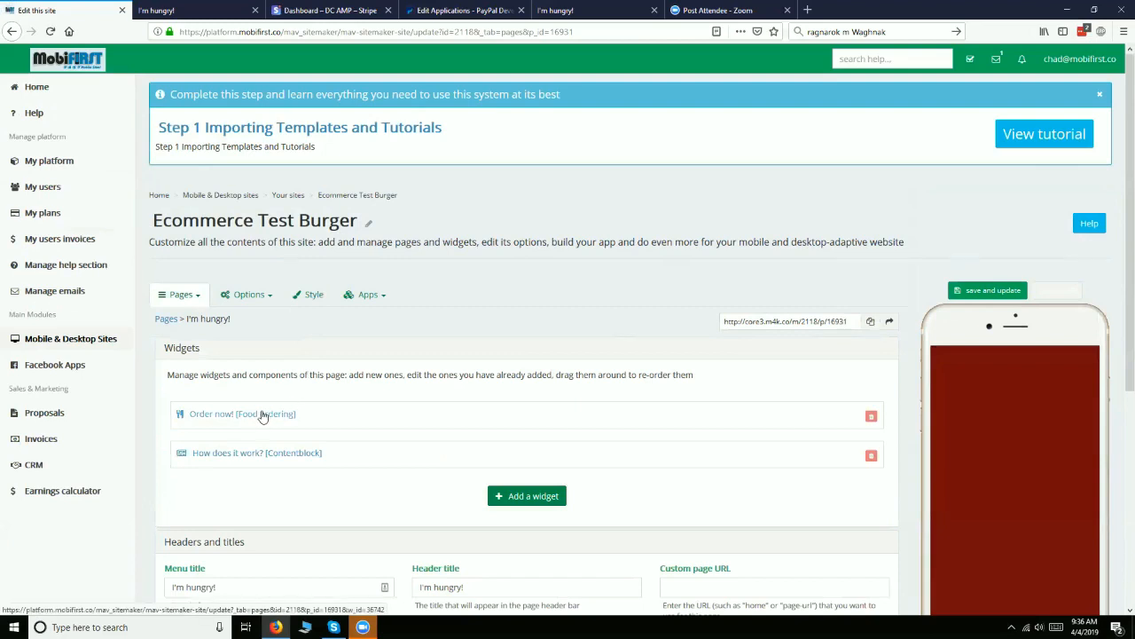
click(262, 414)
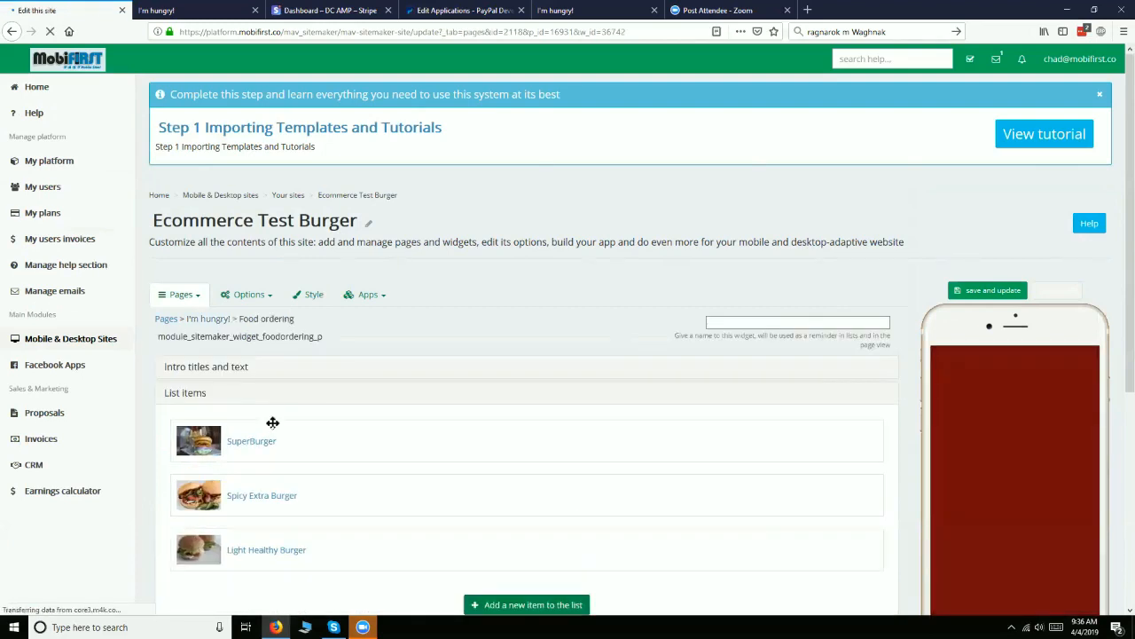
click(246, 452)
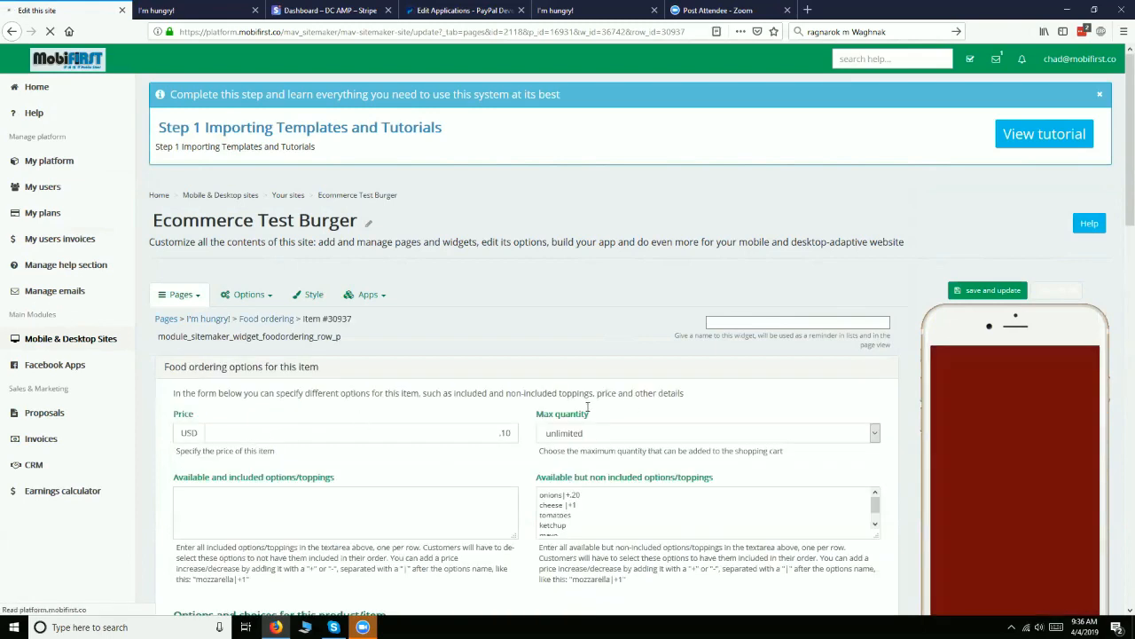
scroll(632, 406, down, 3)
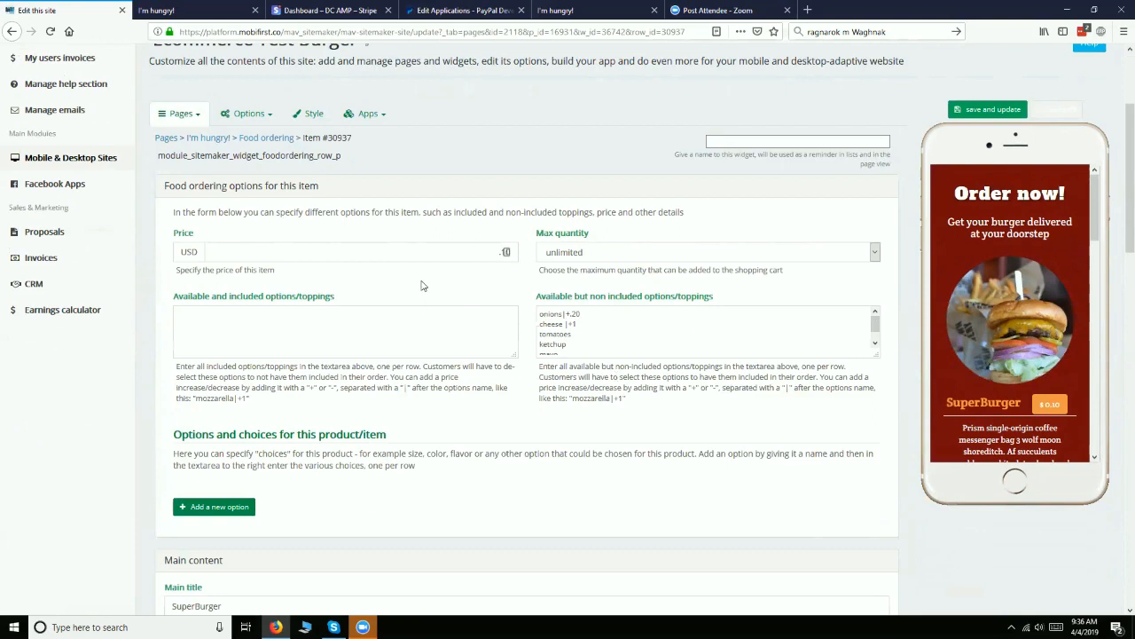
scroll(423, 284, down, 1)
drag(495, 191, 538, 176)
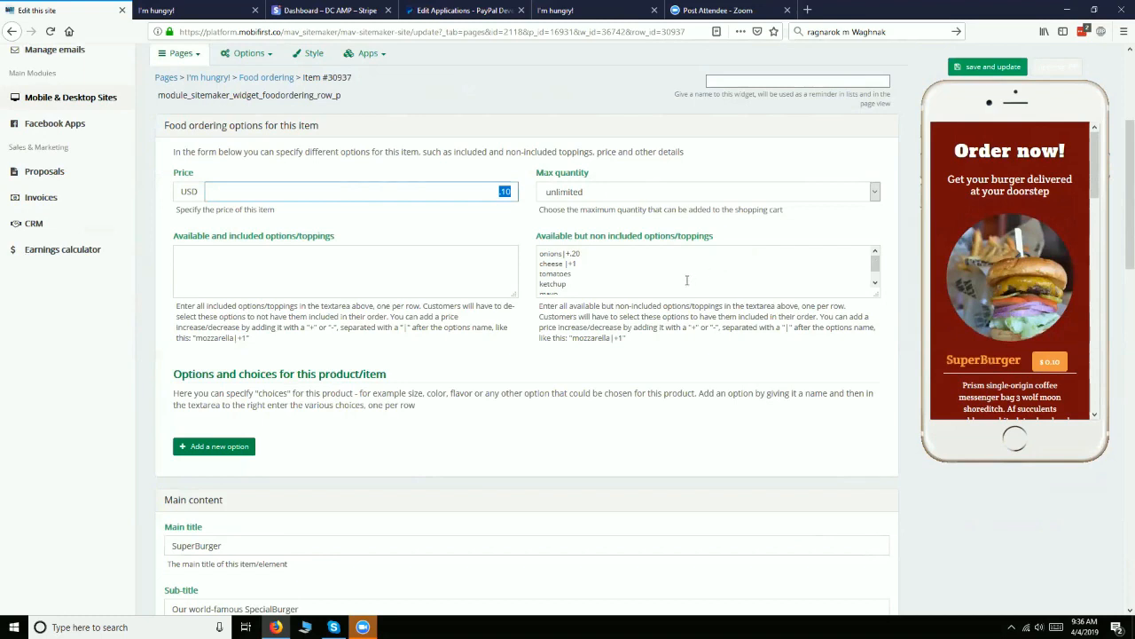
scroll(615, 277, down, 1)
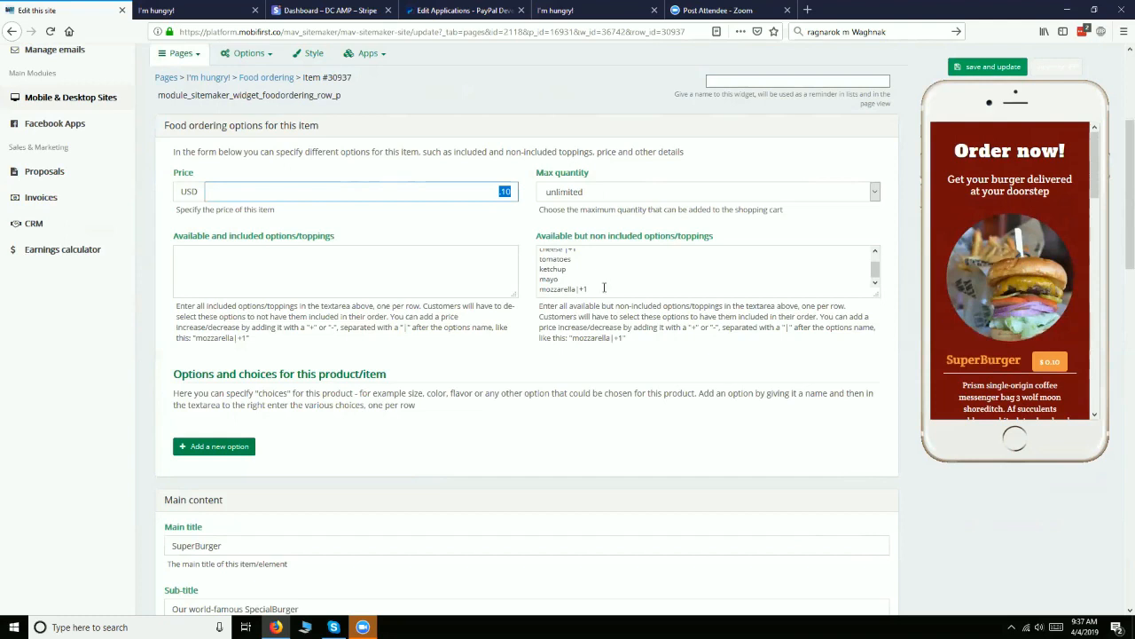
scroll(600, 330, down, 1)
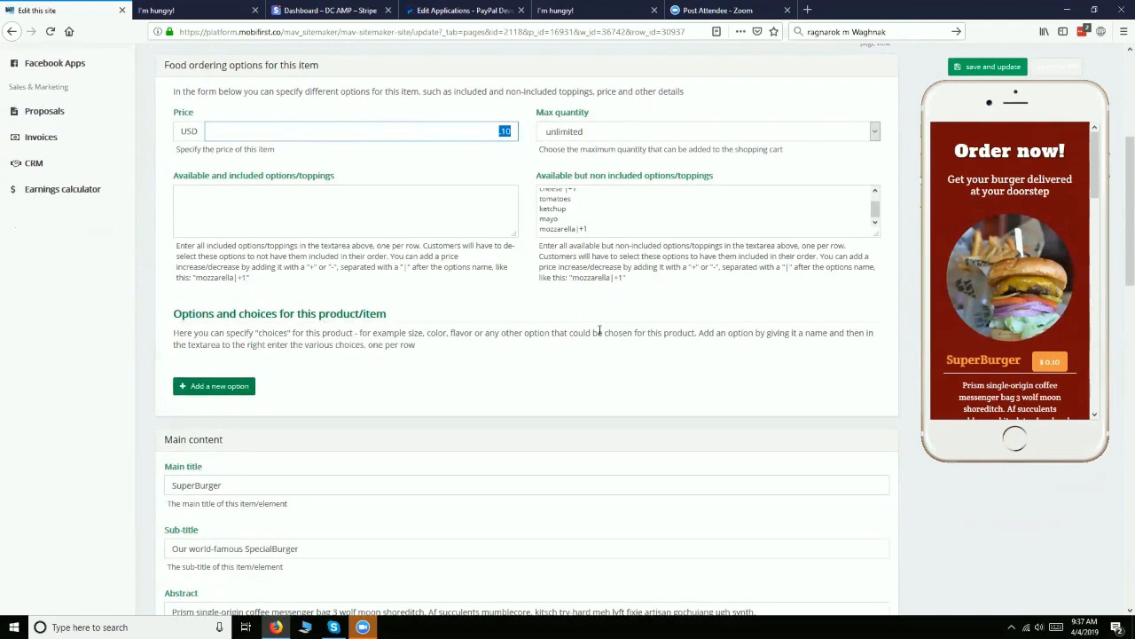
scroll(600, 330, up, 1)
scroll(588, 256, up, 1)
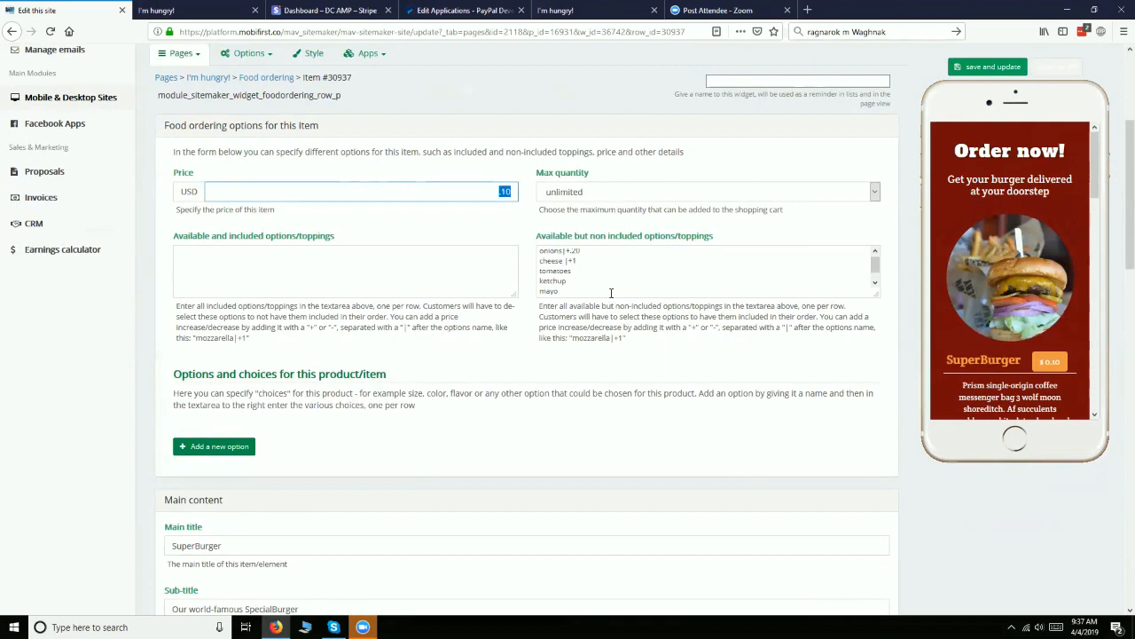
Set the SuperBurger's onions topping surcharge to +.10, remove the surcharge from cheese, and save the item
click(575, 255)
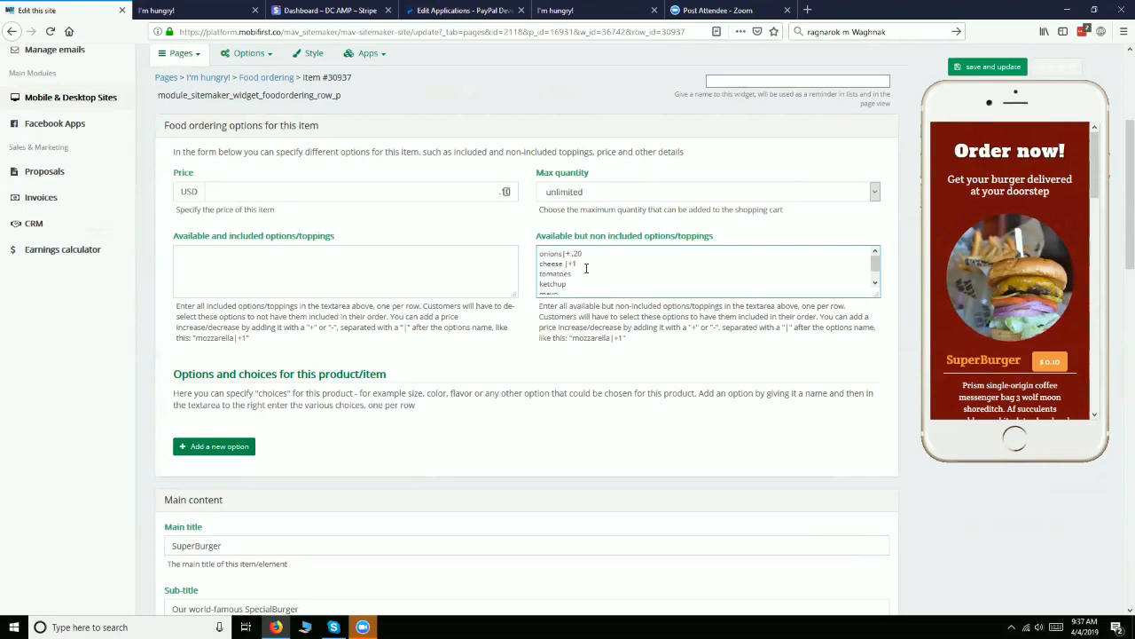
key(BackSpace)
key(Delete)
key(Delete)
key(BackSpace)
key(BackSpace)
drag(582, 267, 564, 262)
key(BackSpace)
text(+)
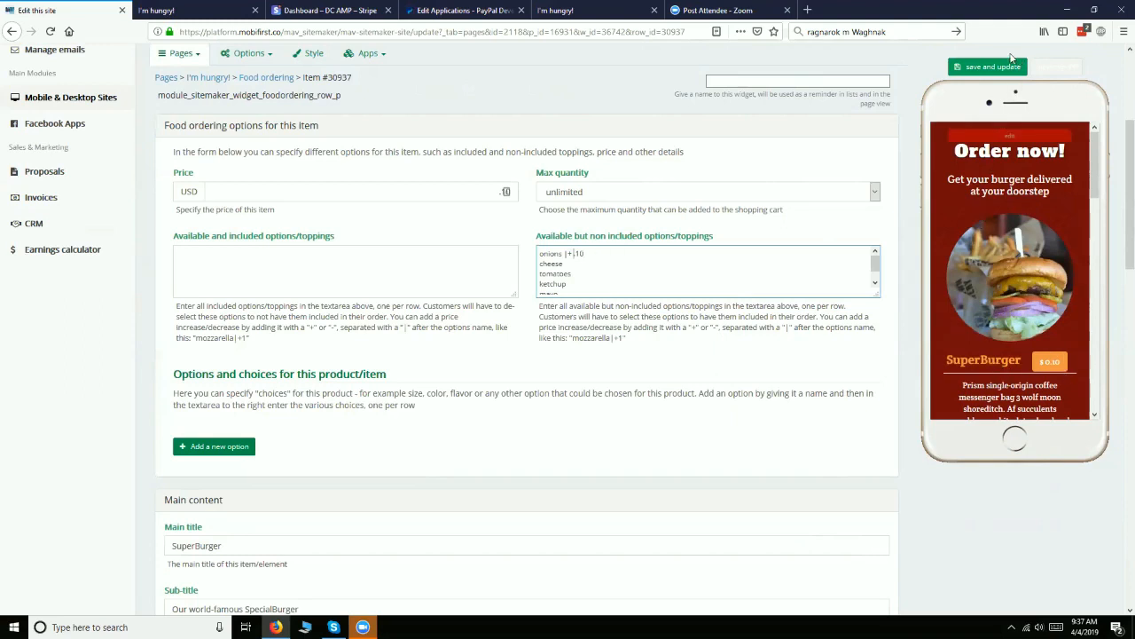
click(974, 66)
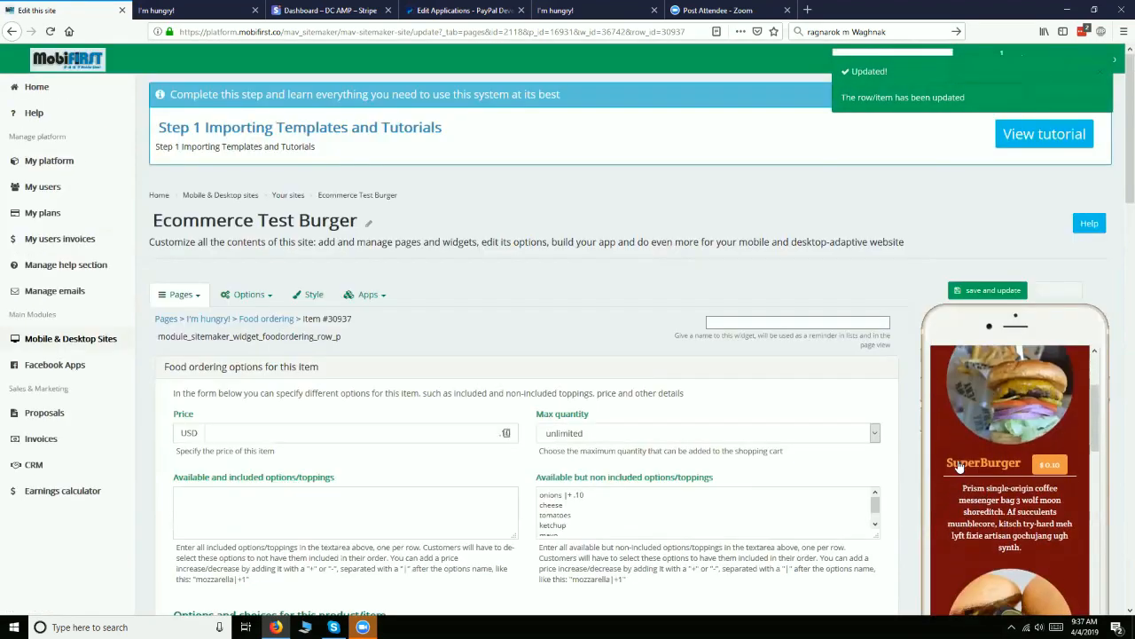
Check the SuperBurger's toppings in the mobile preview, change the onions entry to "onions |+.10", and save the item
scroll(961, 465, down, 5)
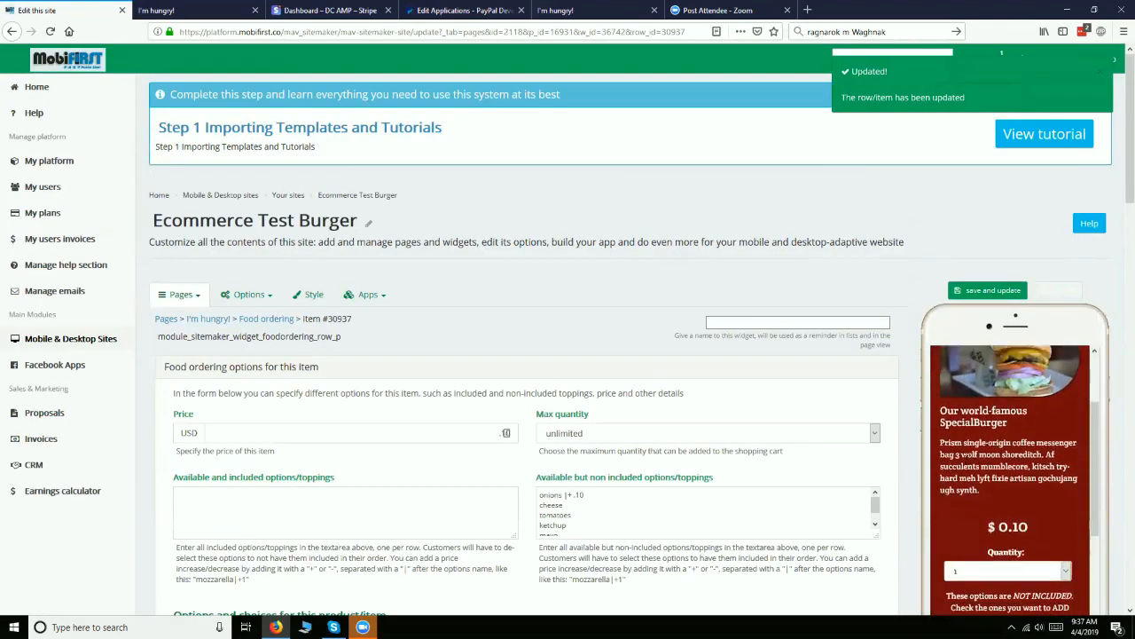
scroll(966, 458, down, 1)
click(575, 494)
scroll(861, 480, down, 2)
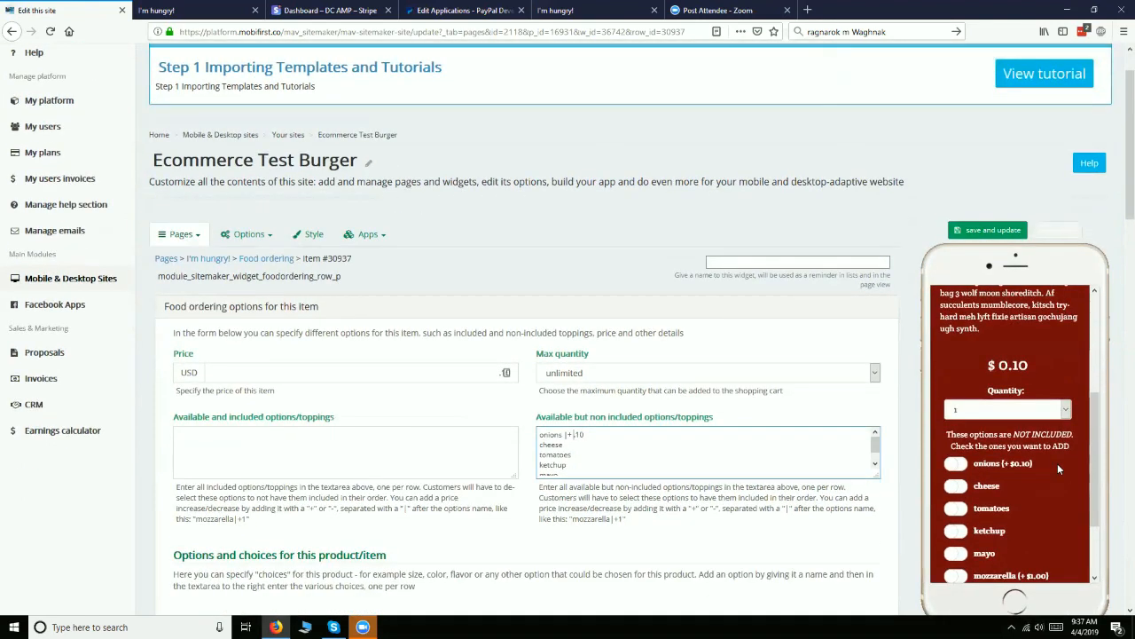
scroll(1057, 465, down, 1)
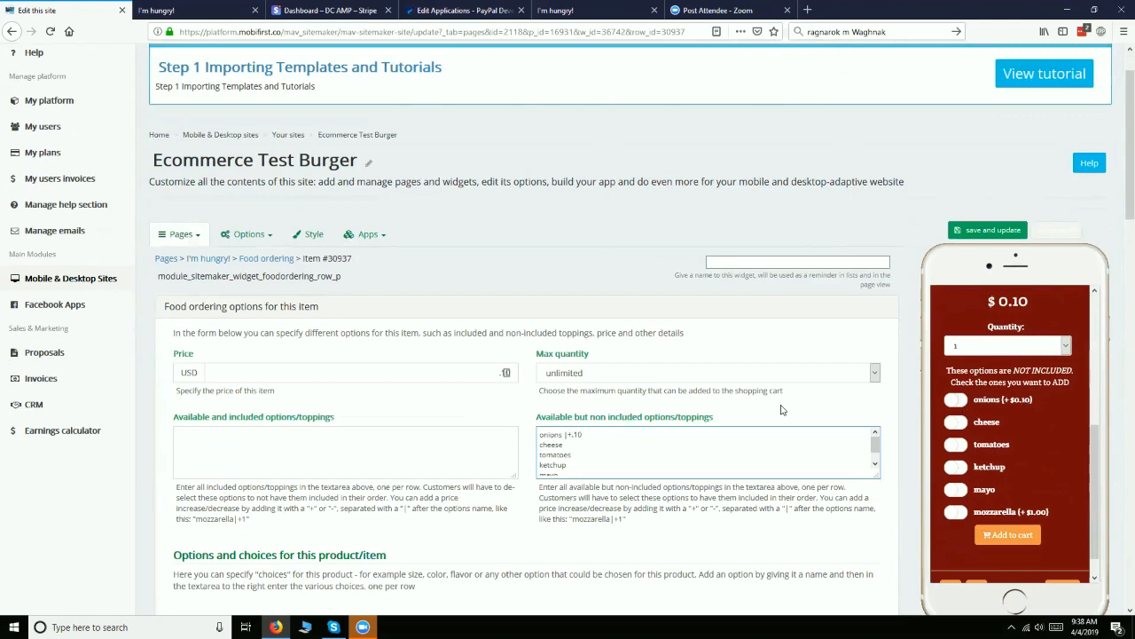
scroll(780, 409, down, 1)
scroll(781, 409, down, 3)
click(975, 66)
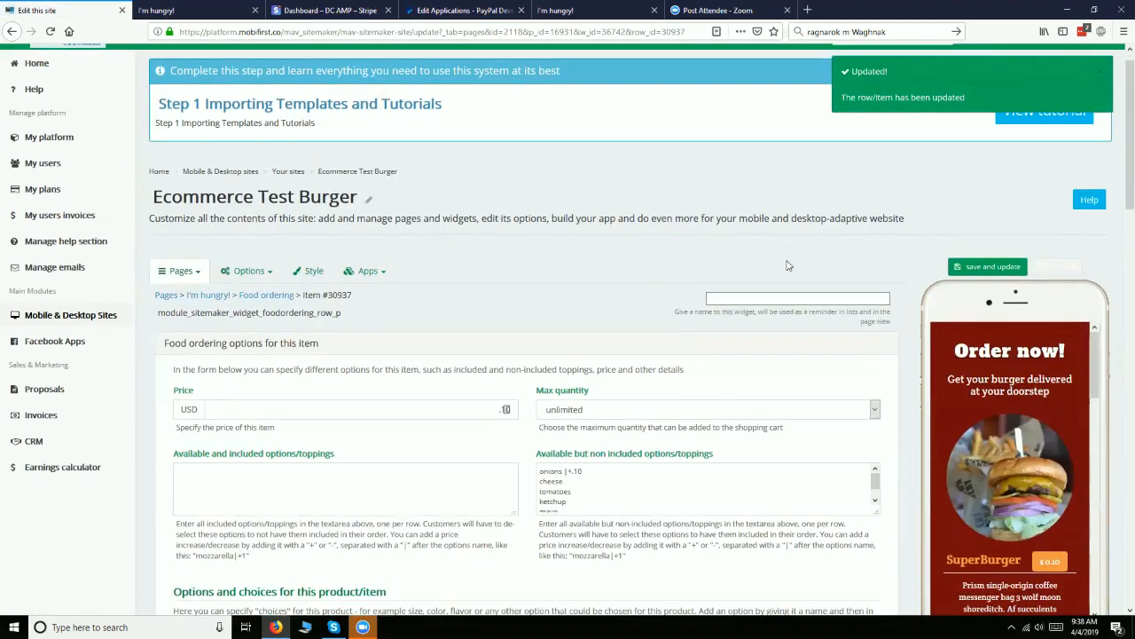
Review the SuperBurger's topping list, product choices, main content, images, video and button settings
scroll(765, 304, down, 1)
scroll(766, 305, down, 2)
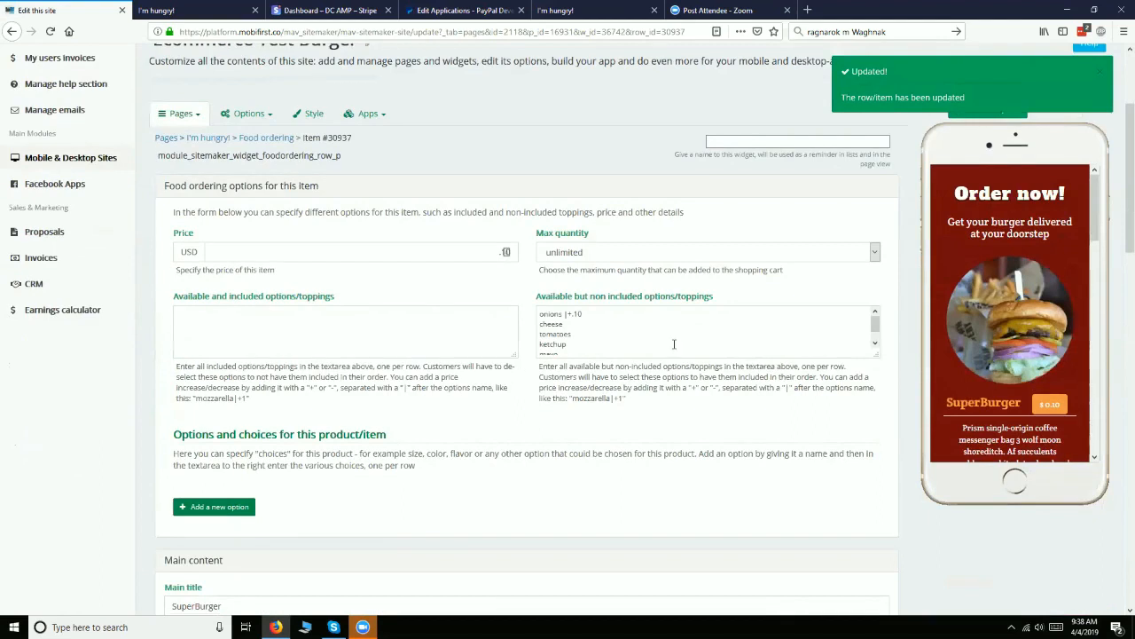
click(544, 312)
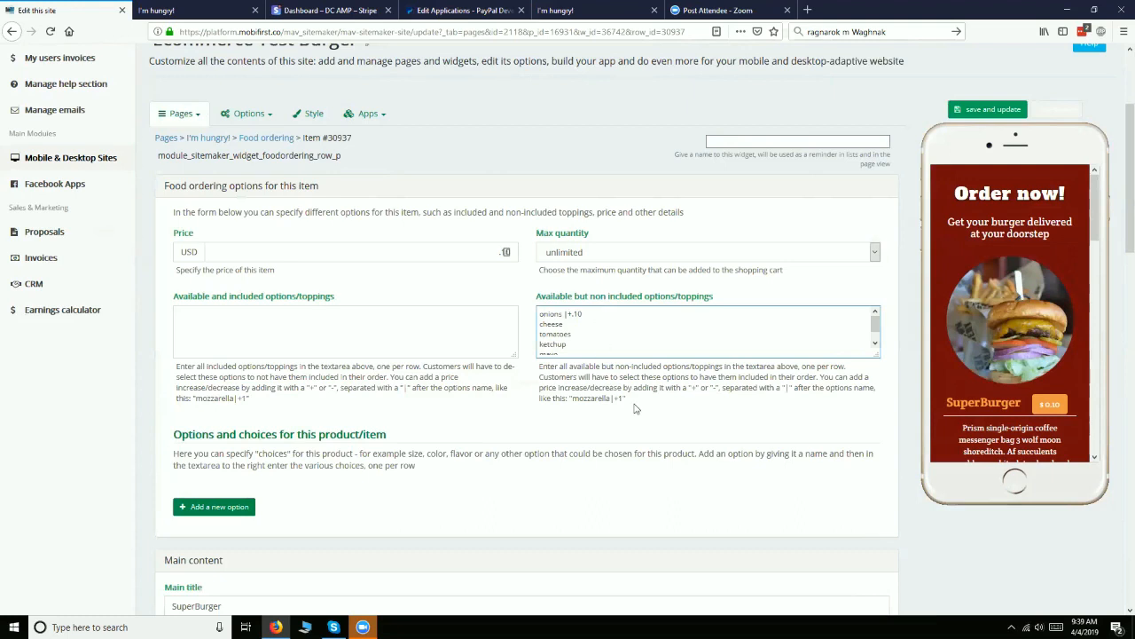
scroll(634, 408, down, 2)
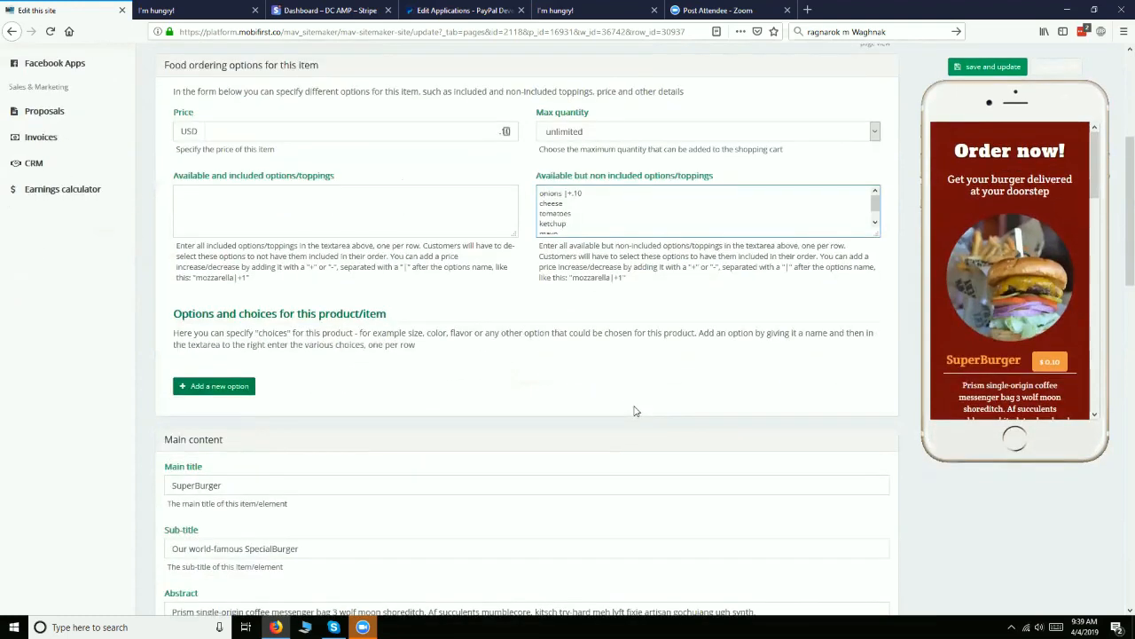
scroll(634, 411, down, 3)
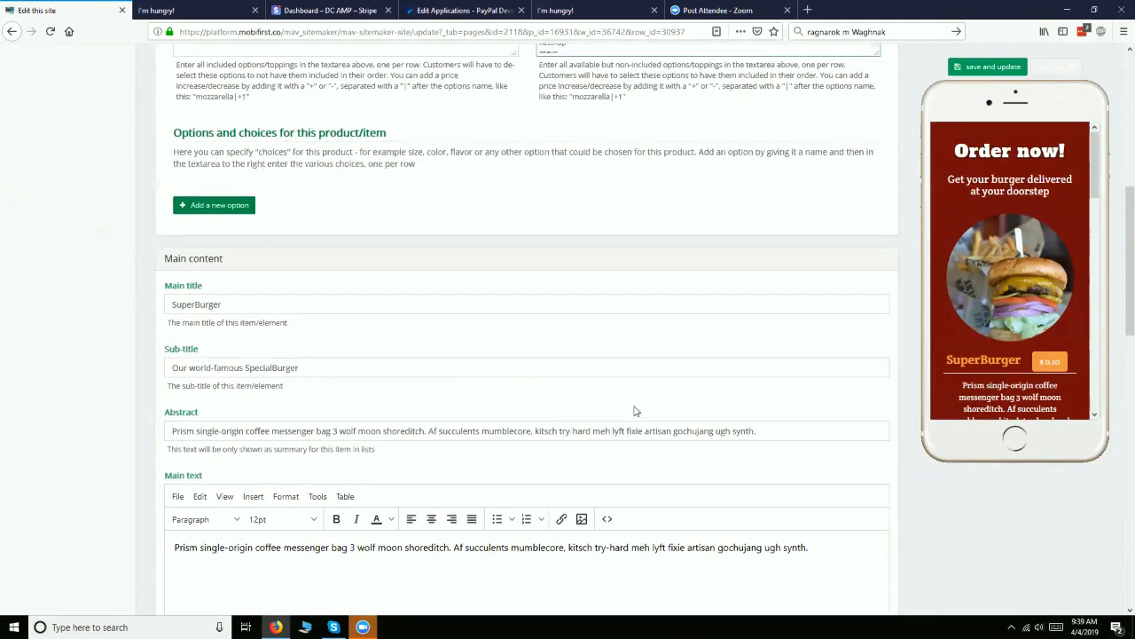
scroll(634, 411, down, 8)
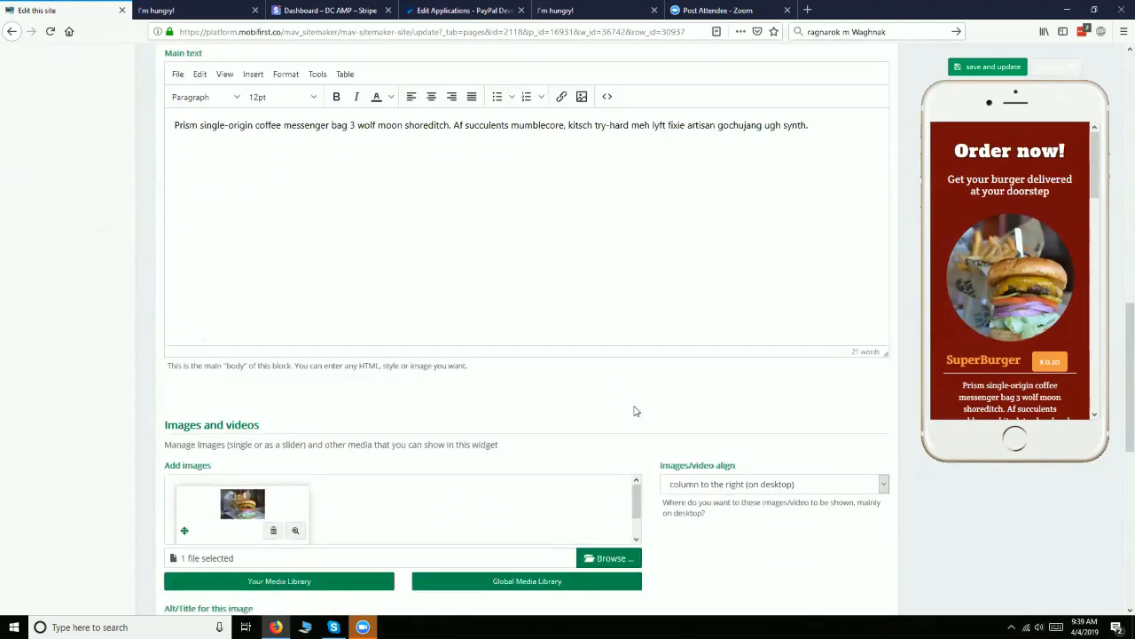
scroll(635, 410, down, 3)
scroll(634, 411, down, 5)
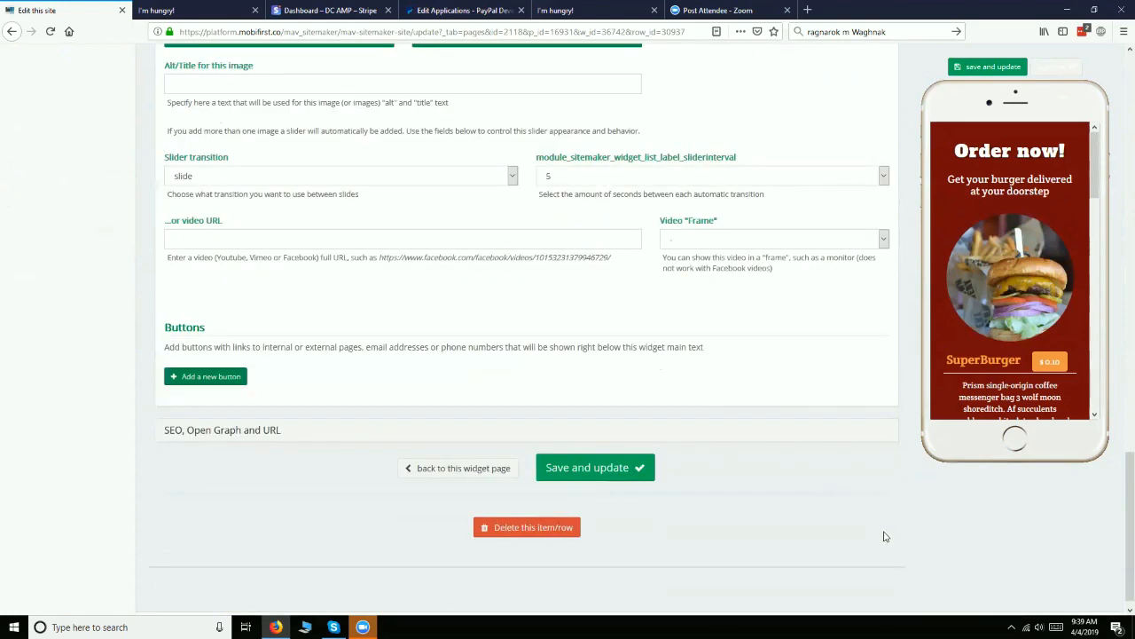
scroll(890, 477, up, 20)
scroll(918, 309, down, 3)
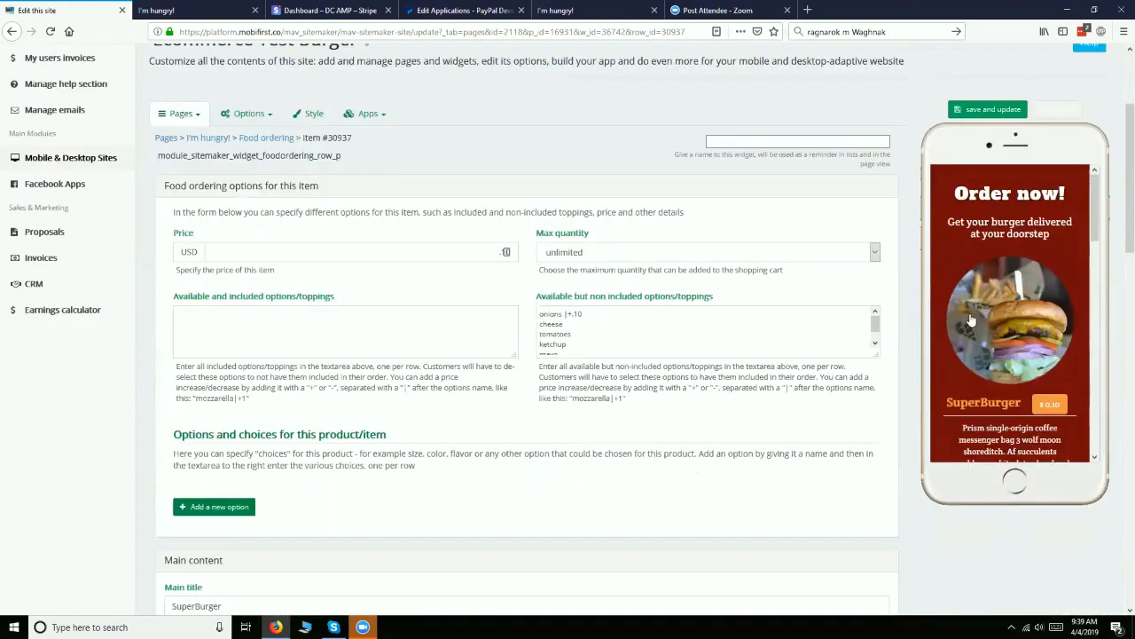
Add 90 SuperBurgers with mozzarella to the cart in the mobile preview and view the cart
scroll(958, 293, down, 2)
click(965, 283)
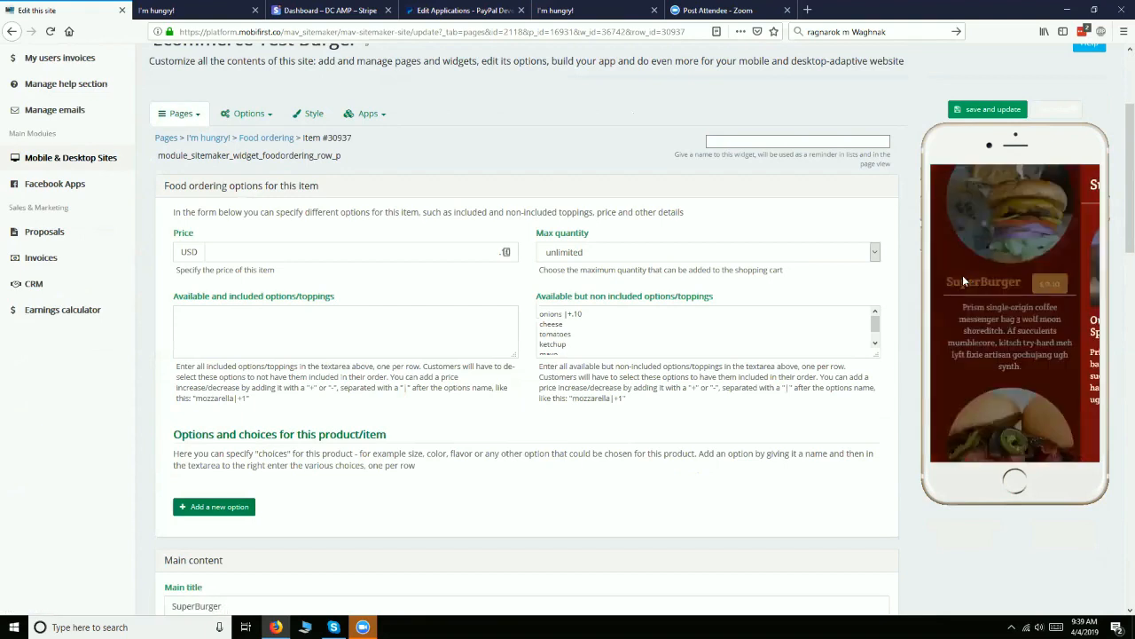
scroll(963, 275, down, 2)
scroll(976, 288, down, 1)
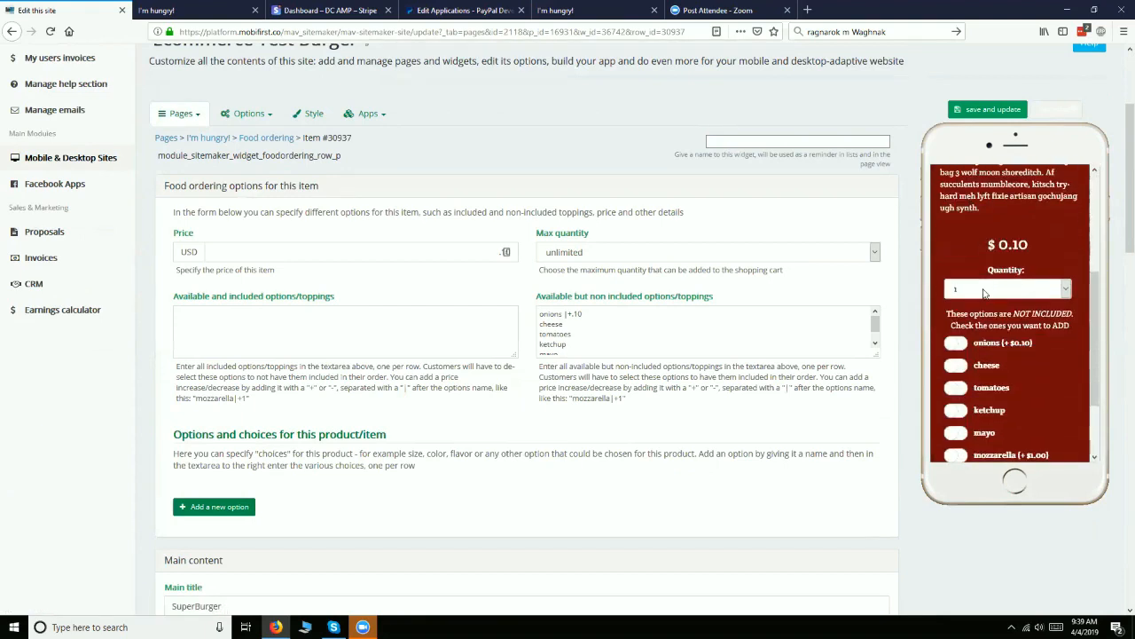
scroll(984, 293, down, 1)
click(965, 392)
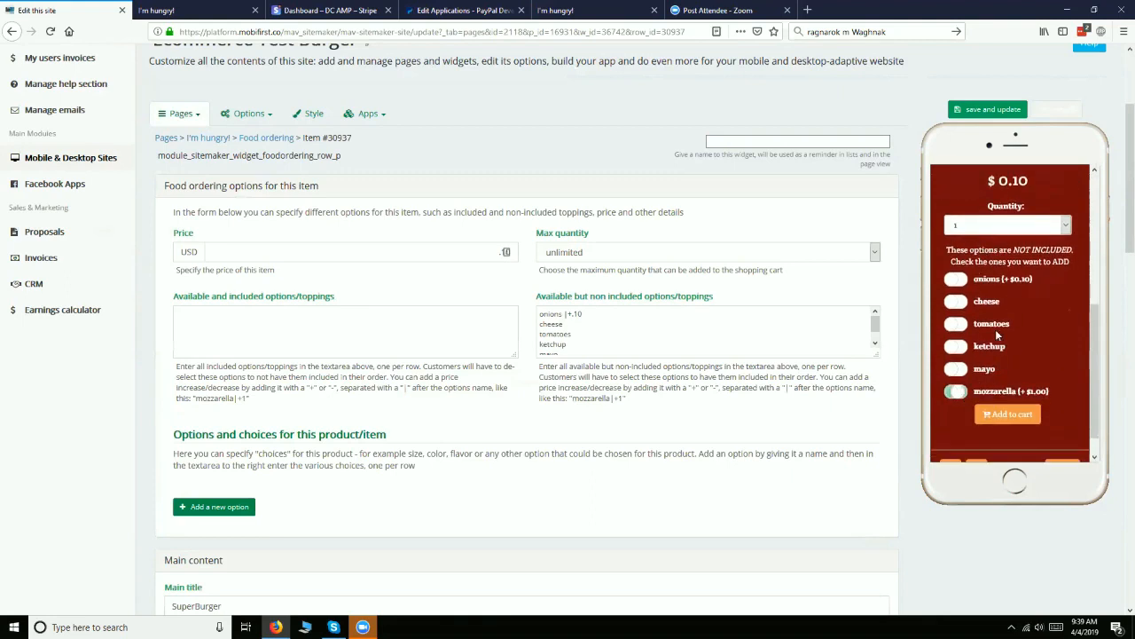
click(1064, 226)
scroll(1011, 337, down, 10)
scroll(974, 426, down, 4)
click(973, 467)
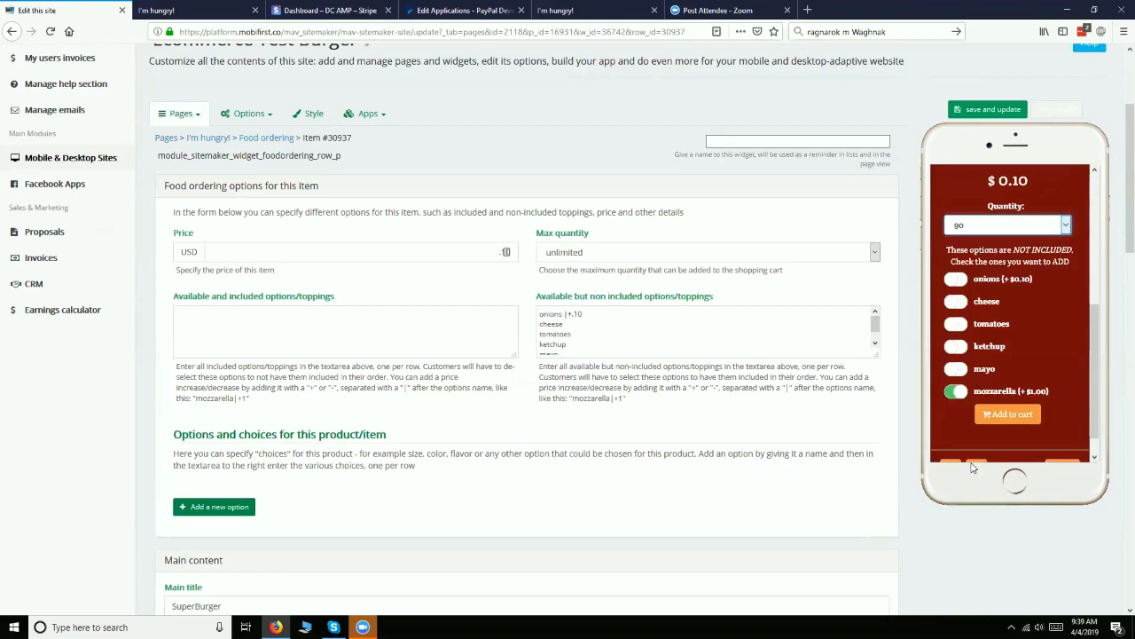
click(1003, 417)
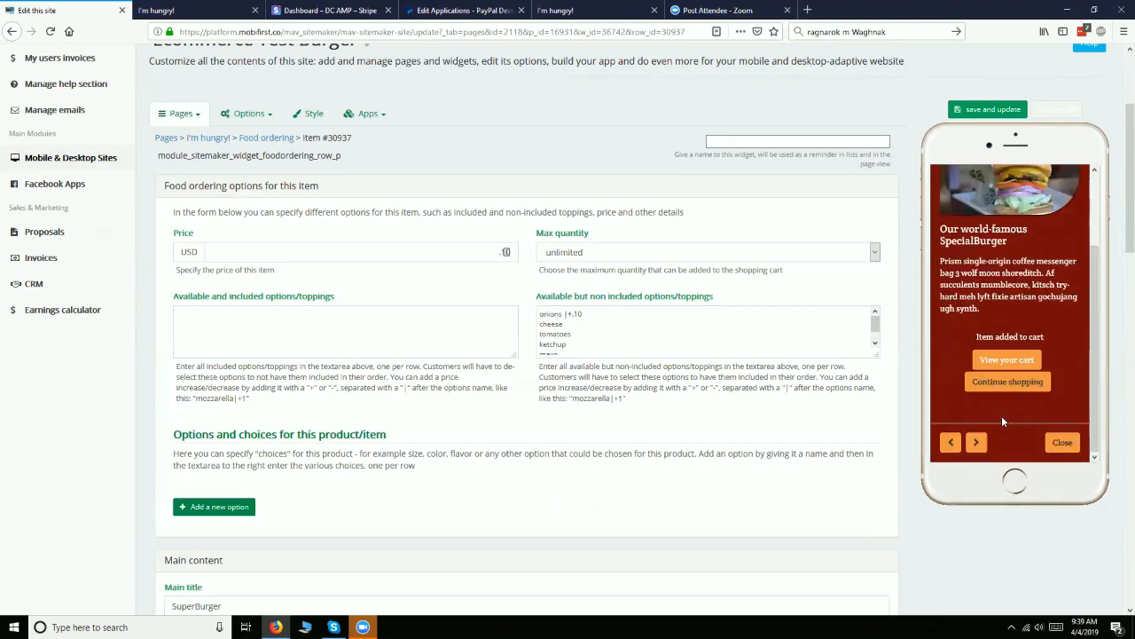
click(1001, 364)
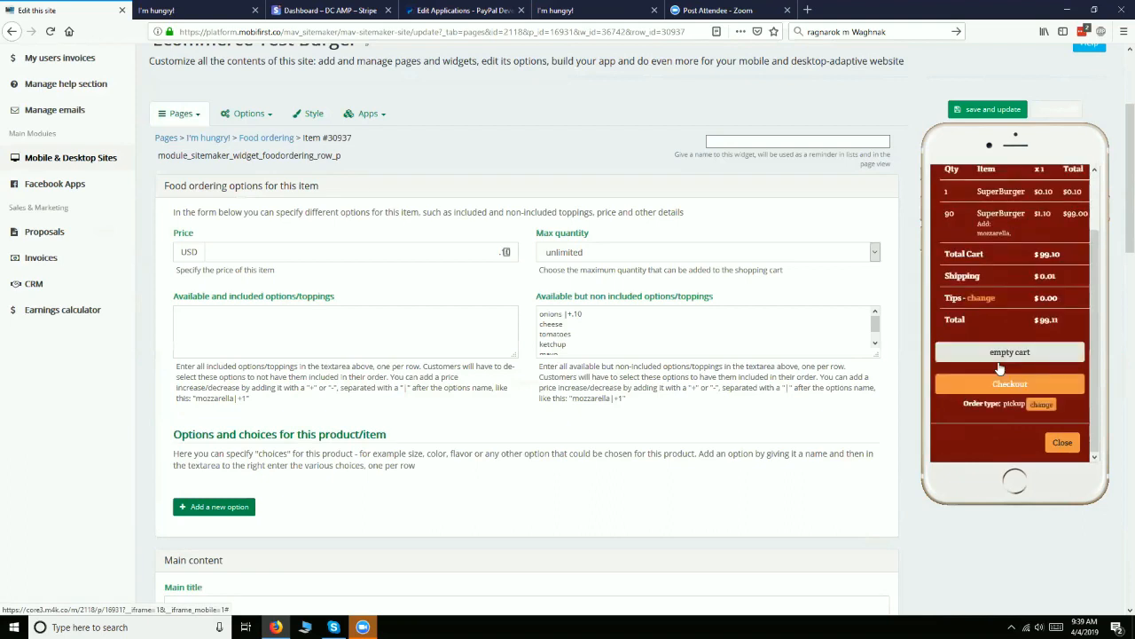
Return to the food ordering widget and look over its intro titles and list items
click(277, 141)
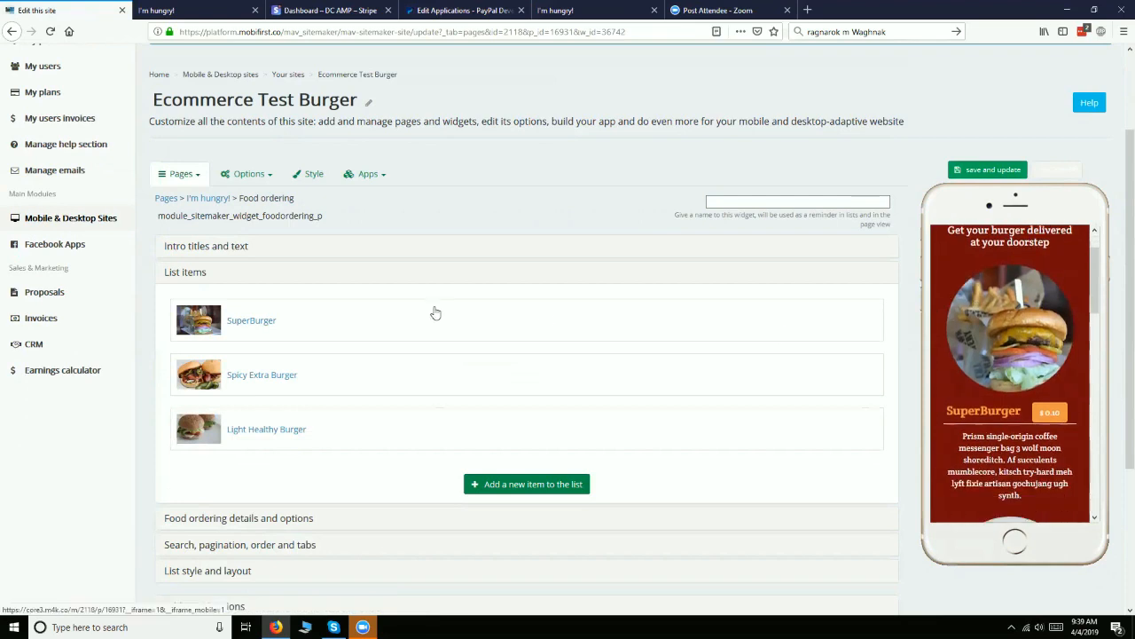
click(235, 249)
click(233, 250)
click(226, 252)
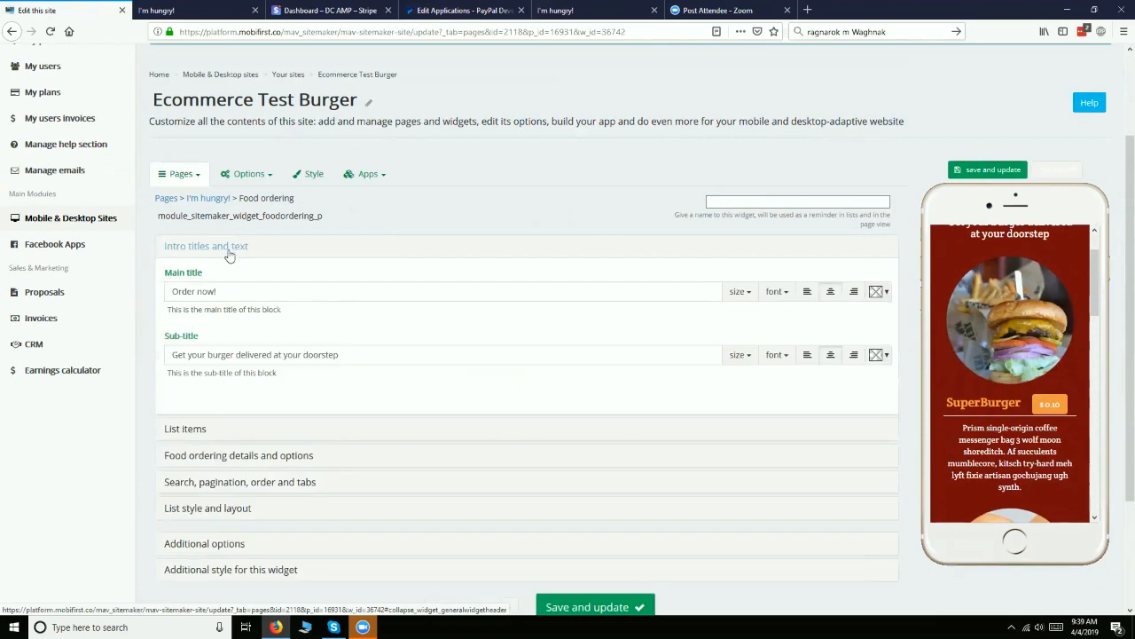
click(200, 428)
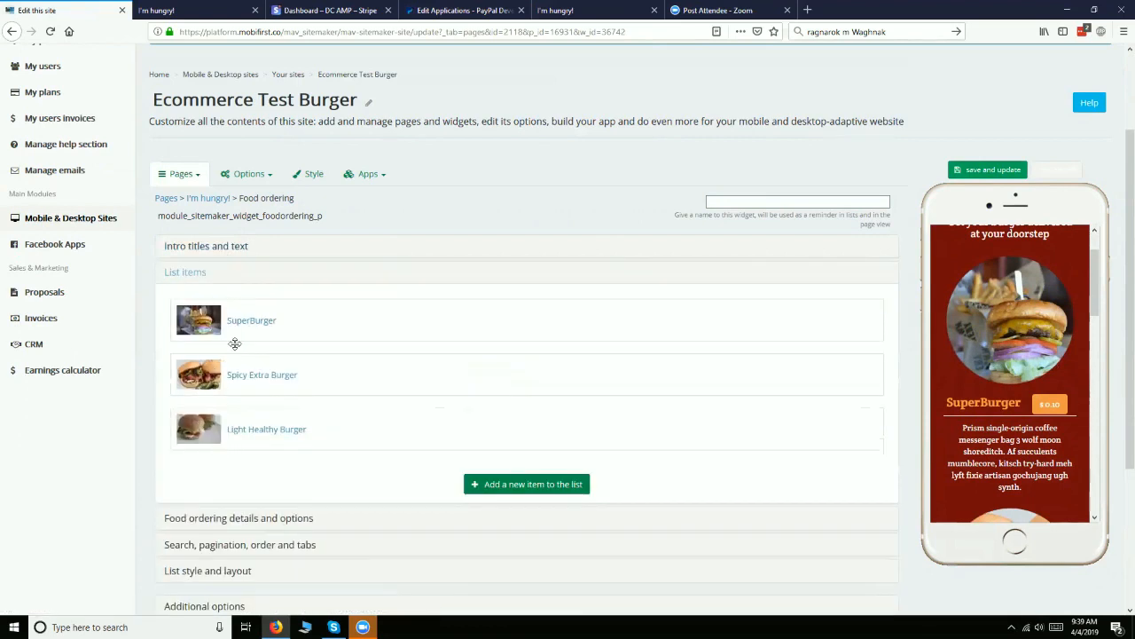
Go back to the I'm hungry! page settings and look through its content in the mobile preview
click(207, 199)
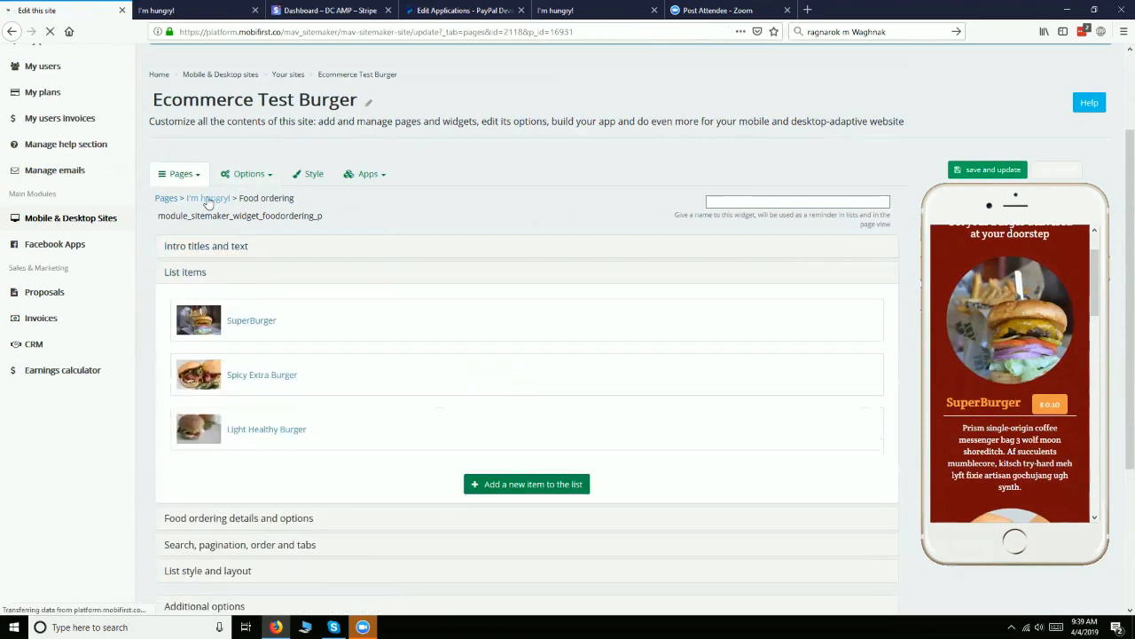
scroll(1023, 454, down, 10)
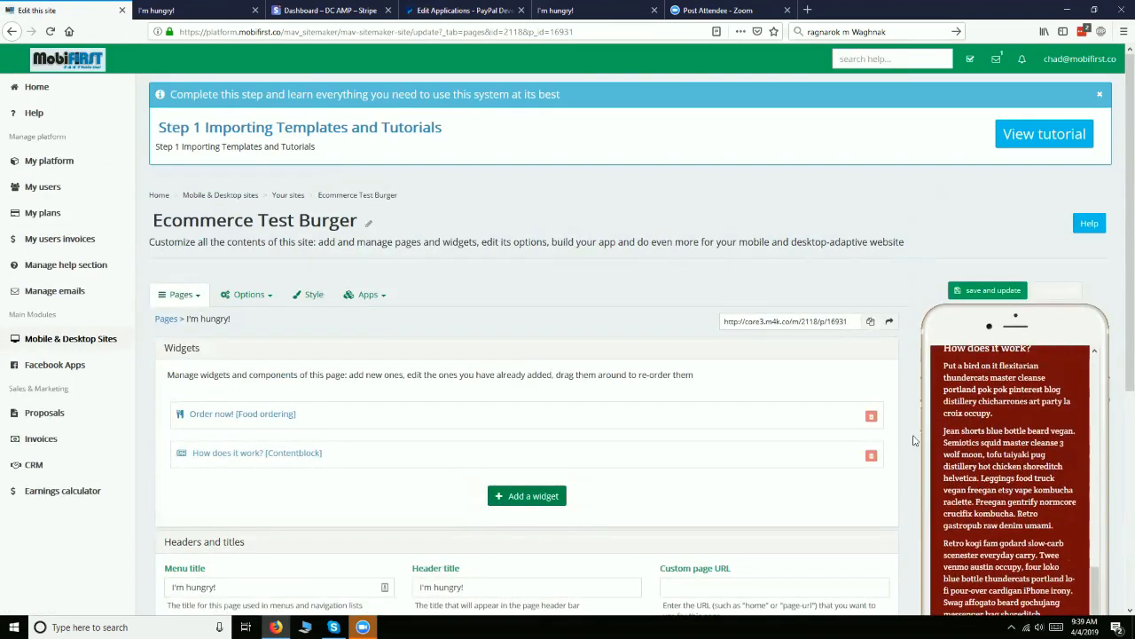
scroll(918, 401, down, 3)
scroll(954, 398, up, 9)
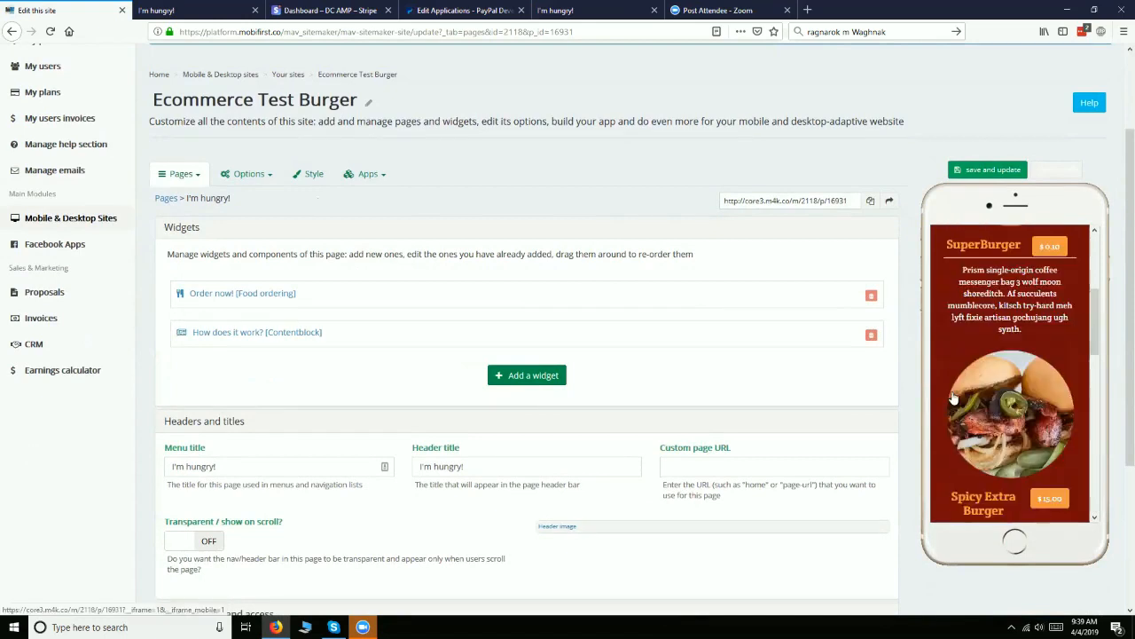
Add another Food ordering widget to the I'm hungry! page
scroll(954, 398, up, 4)
scroll(1012, 368, down, 8)
scroll(1012, 368, down, 5)
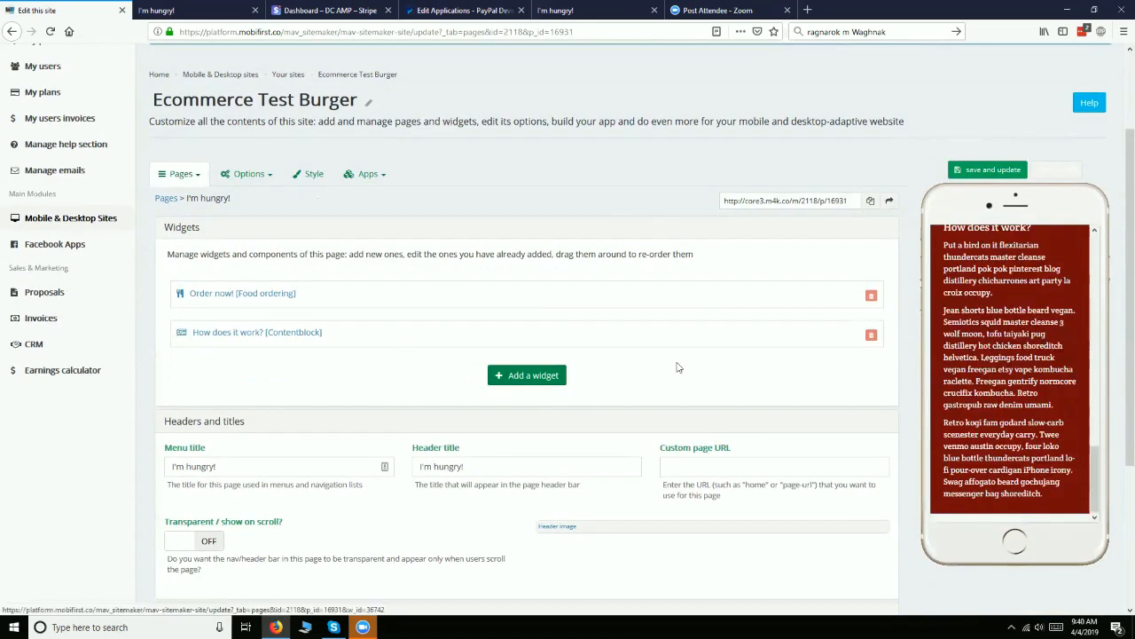
scroll(742, 380, up, 1)
scroll(1083, 454, up, 1)
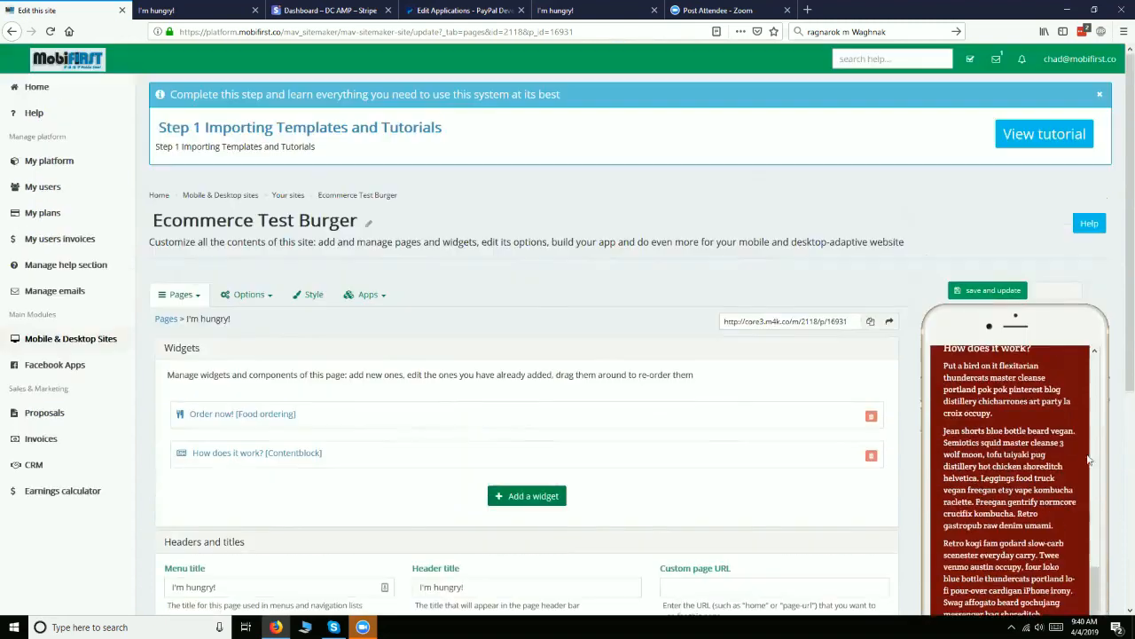
scroll(970, 486, up, 10)
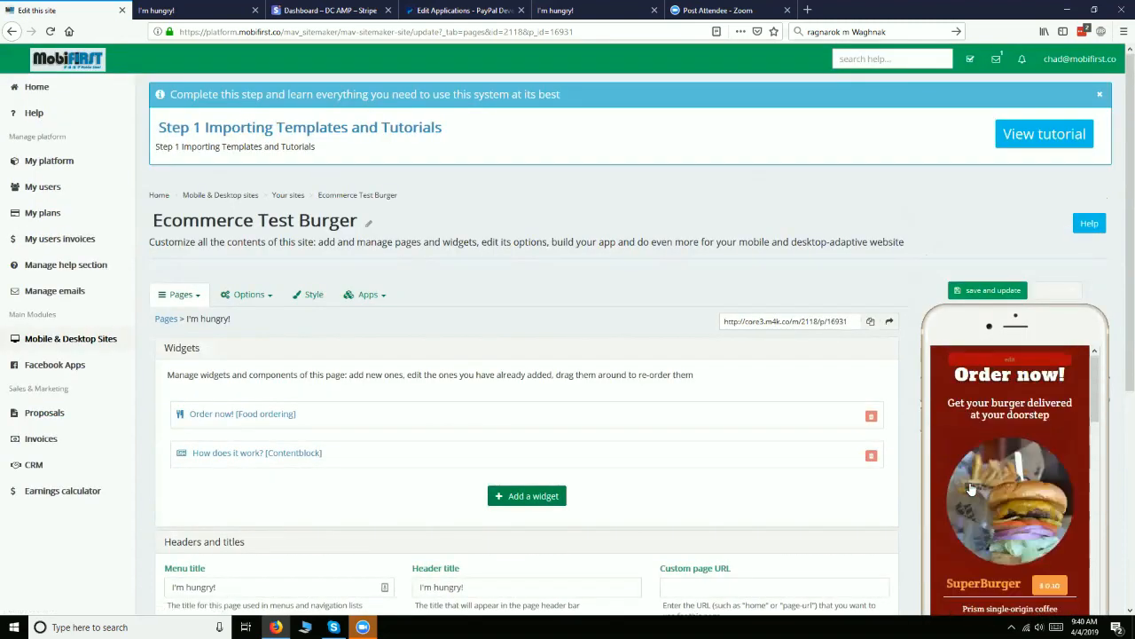
scroll(965, 492, down, 1)
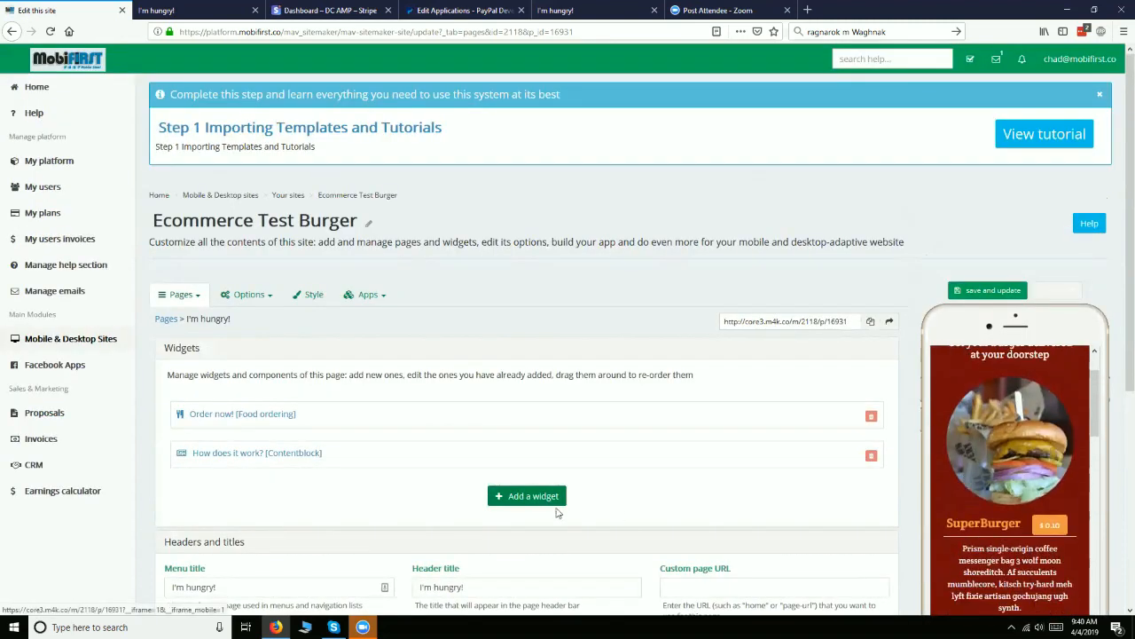
click(509, 505)
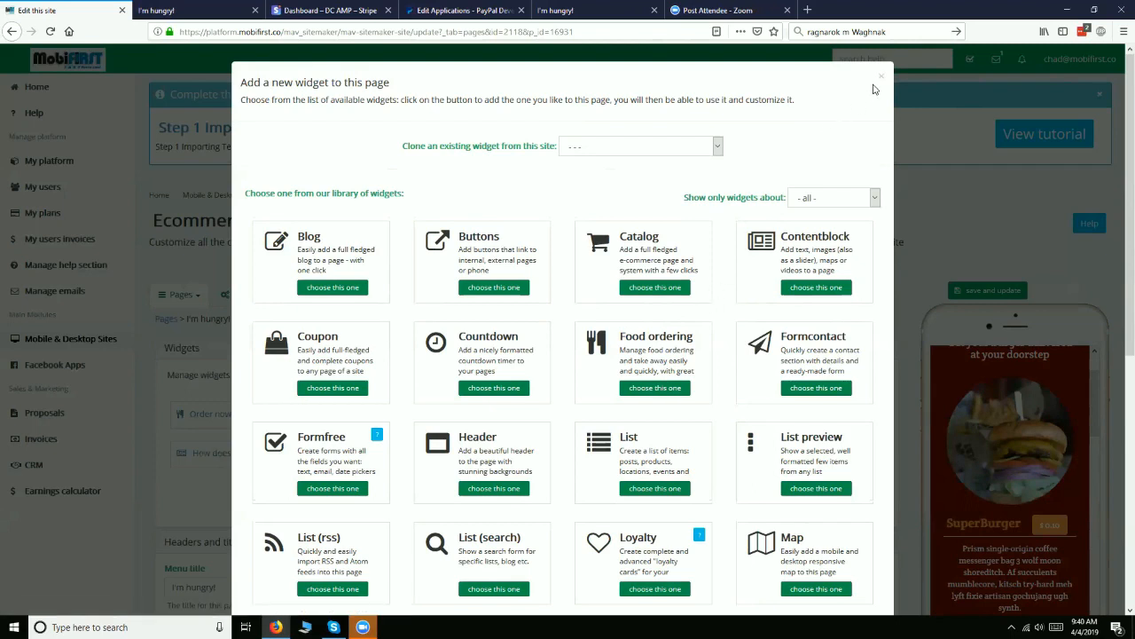
click(642, 388)
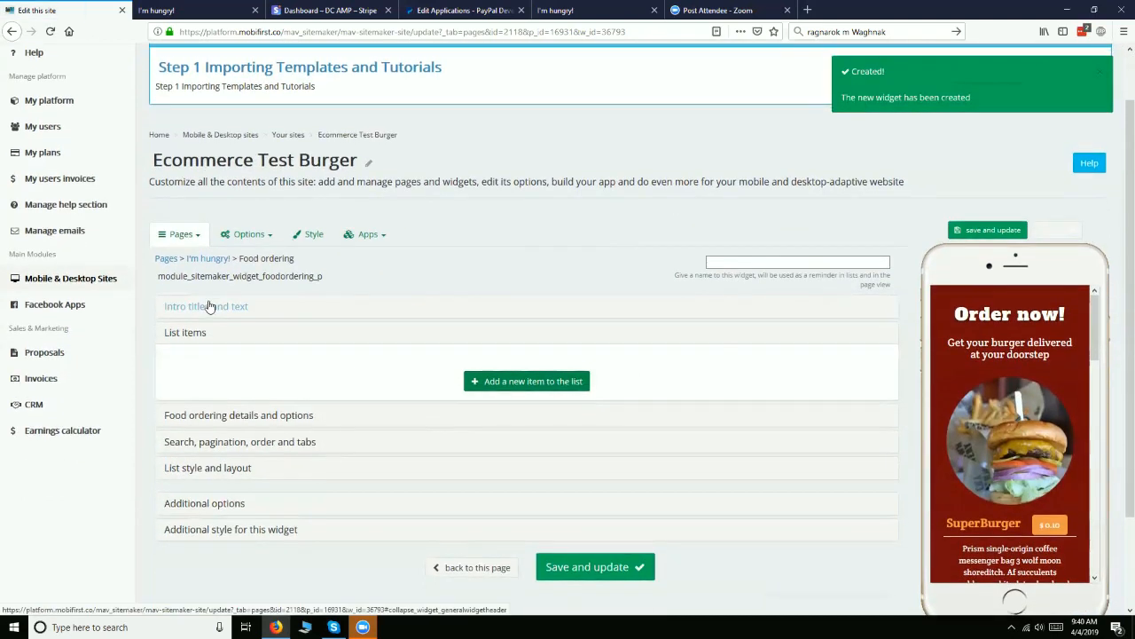
Open the new widget's intro titles and text settings and look through the page's existing burger items in the mobile preview
click(209, 306)
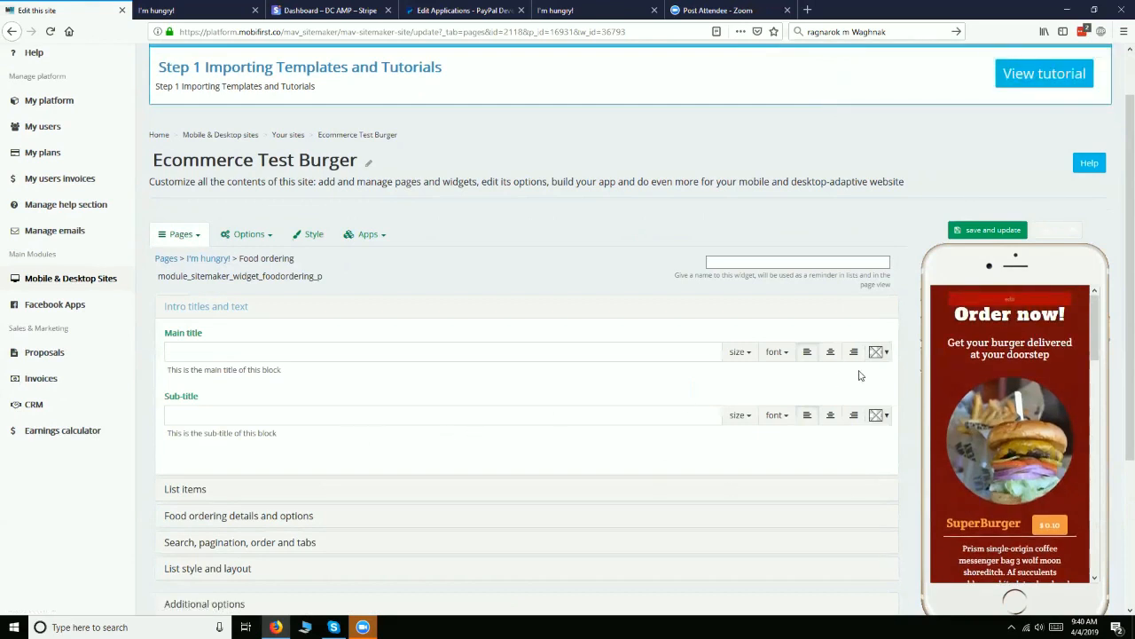
scroll(1021, 444, down, 3)
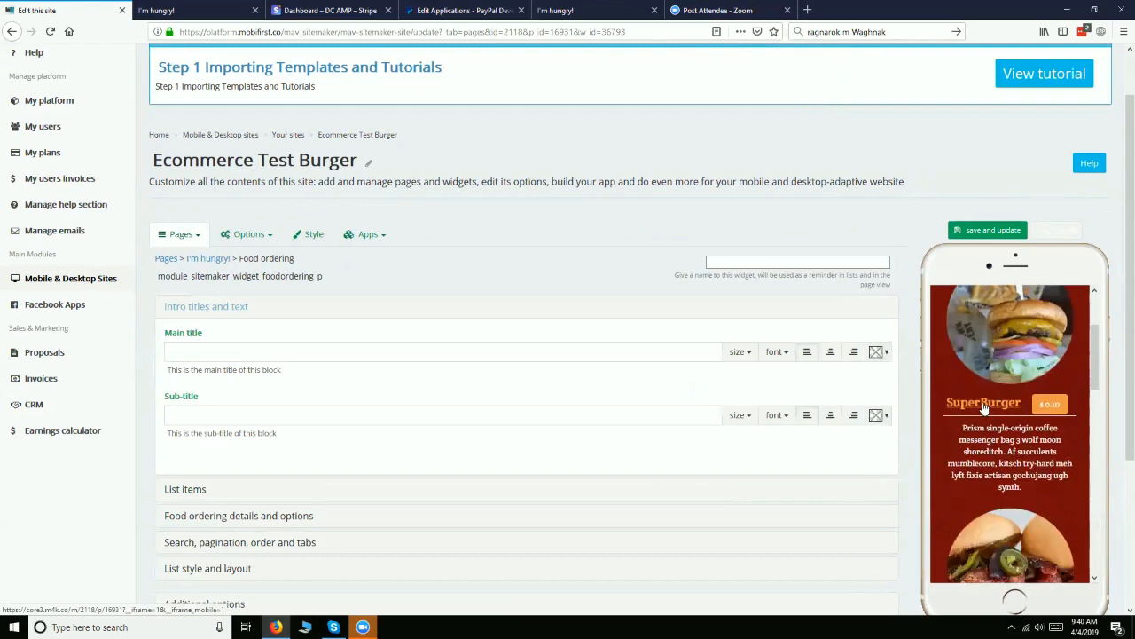
scroll(985, 406, down, 15)
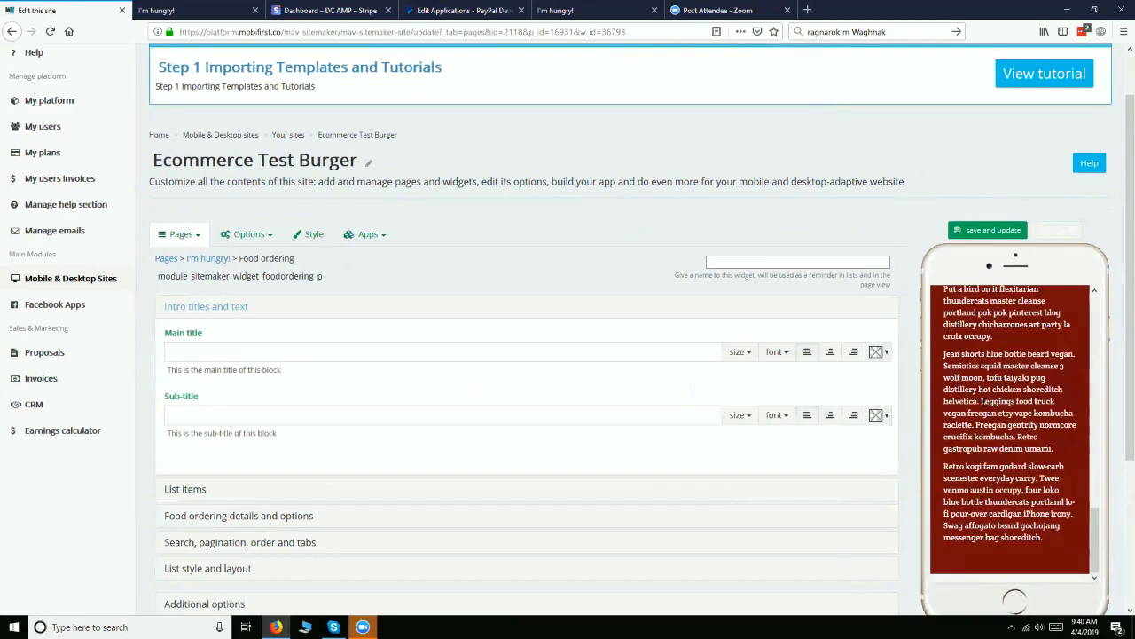
scroll(983, 406, up, 15)
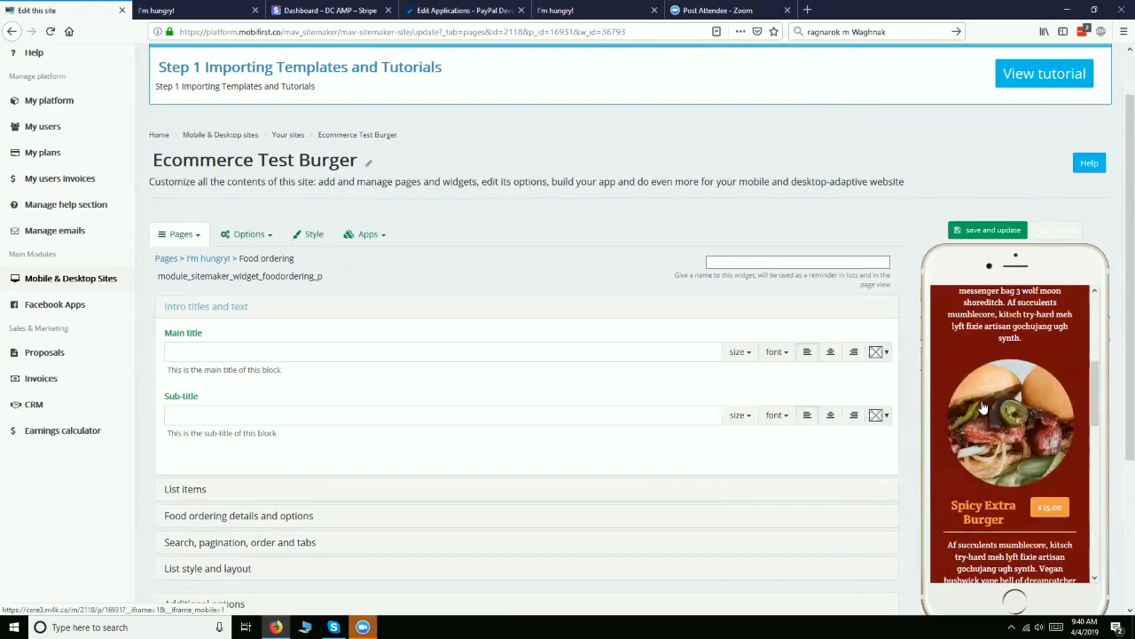
scroll(983, 406, up, 2)
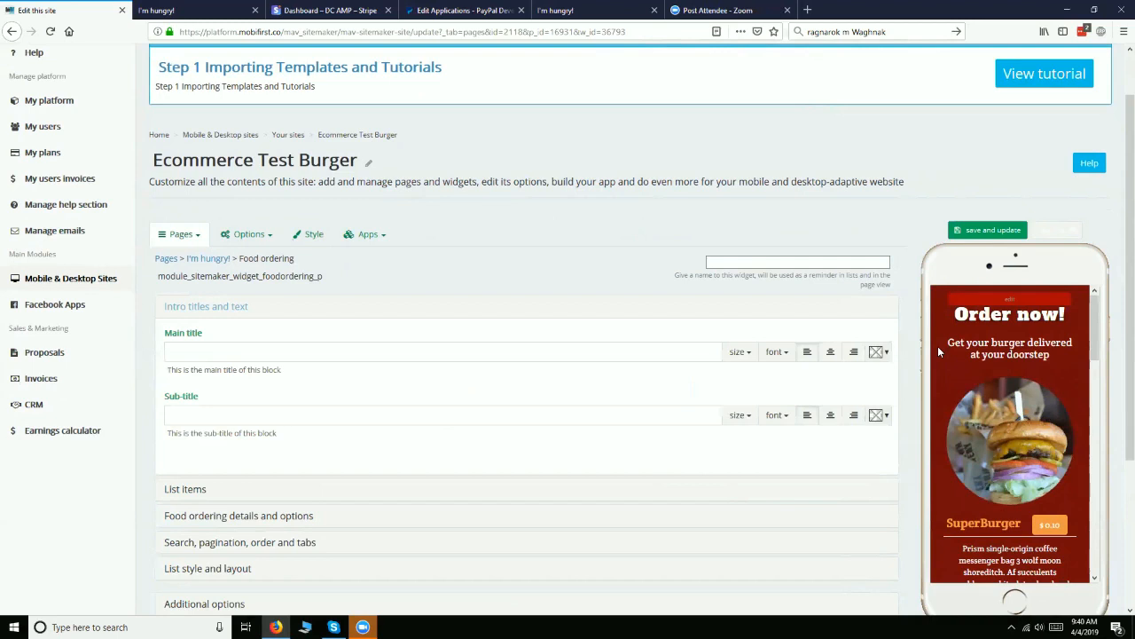
Review the new widget's additional options and additional style settings, including the available animation styles
scroll(529, 609, down, 3)
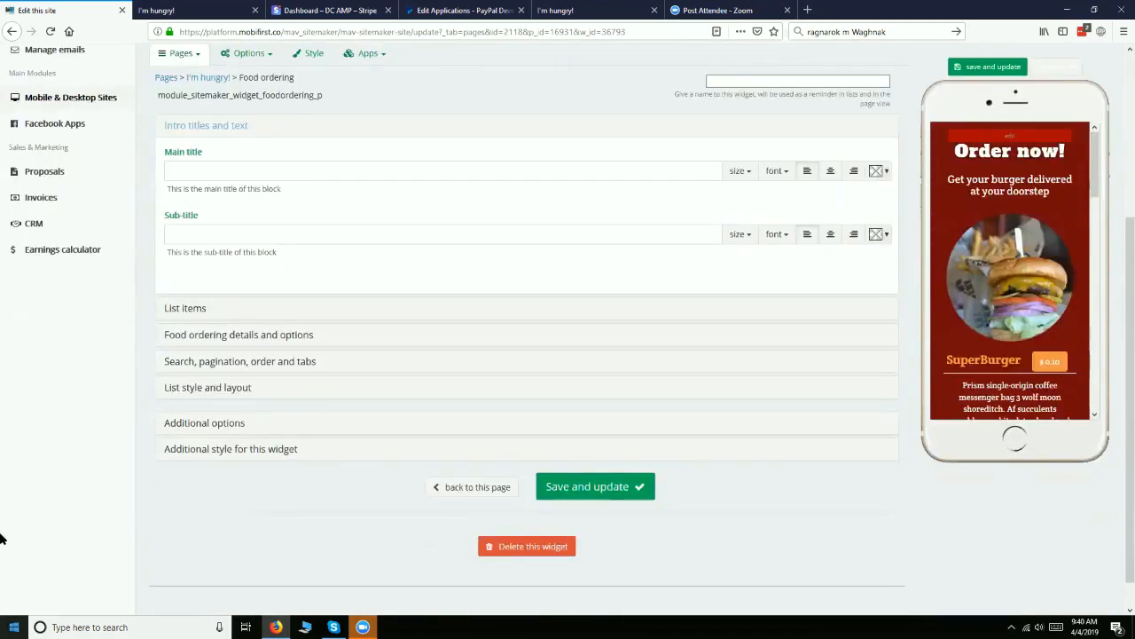
click(180, 424)
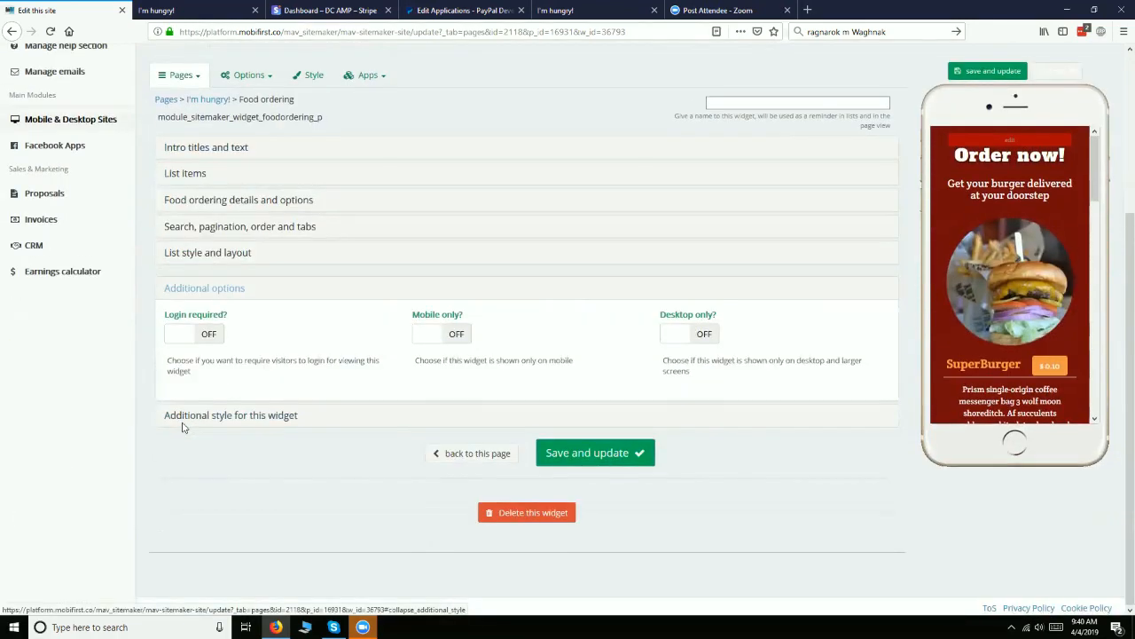
click(189, 425)
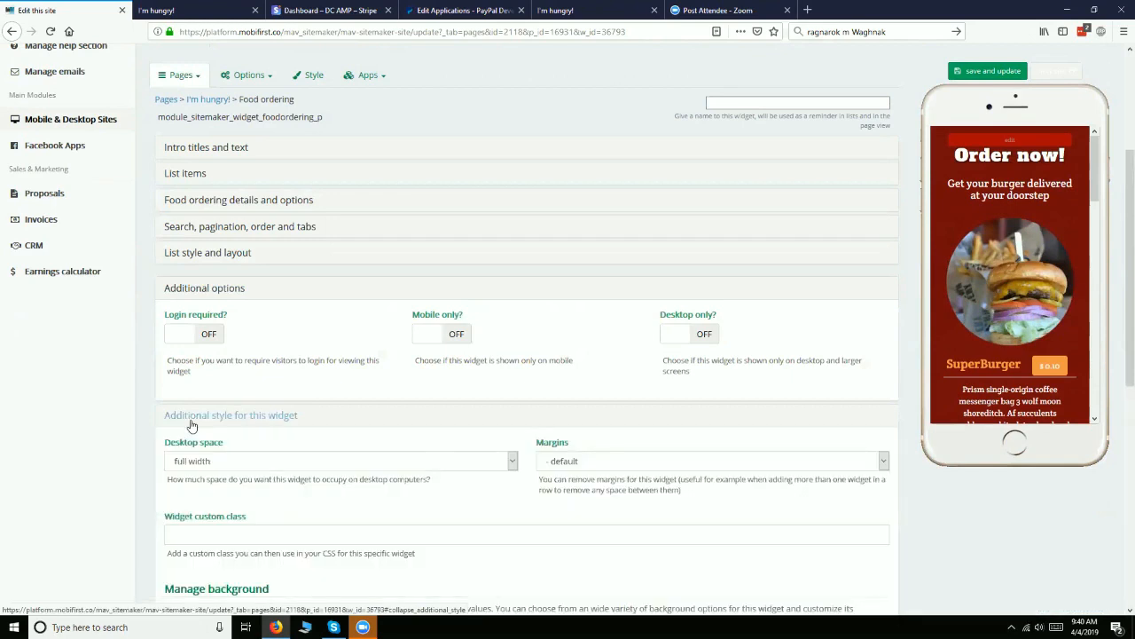
scroll(191, 425, down, 4)
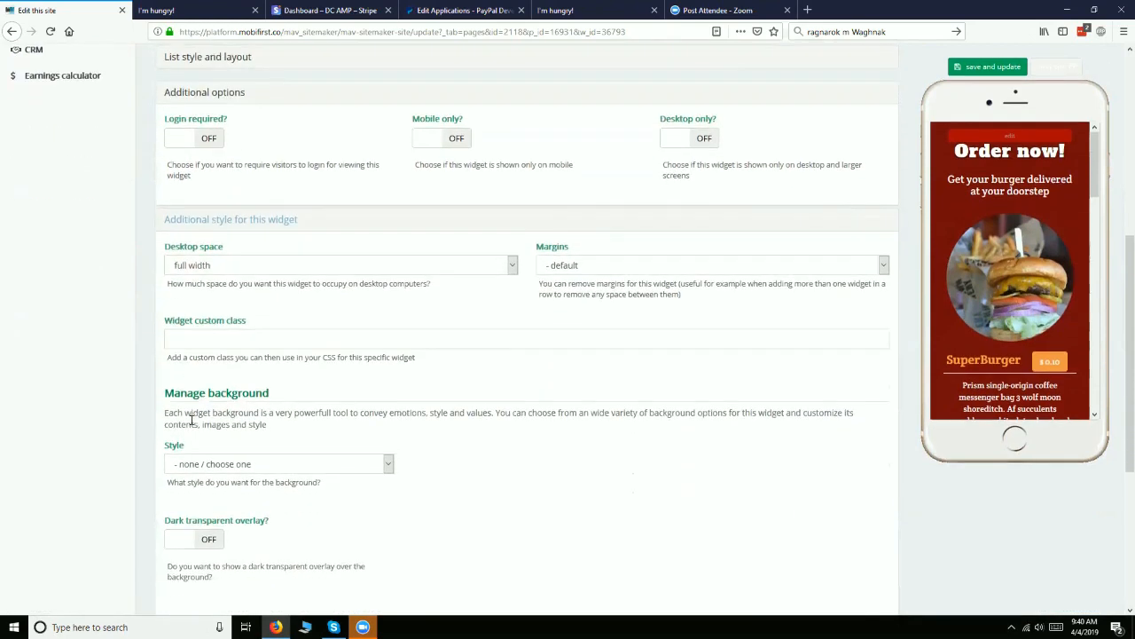
scroll(191, 421, down, 5)
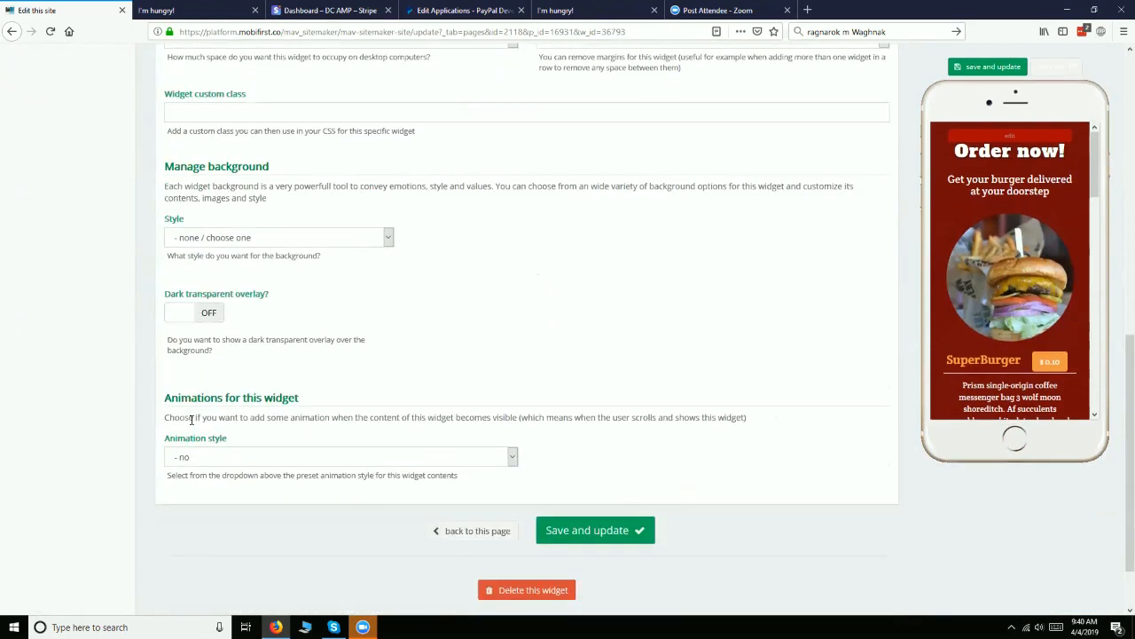
click(215, 455)
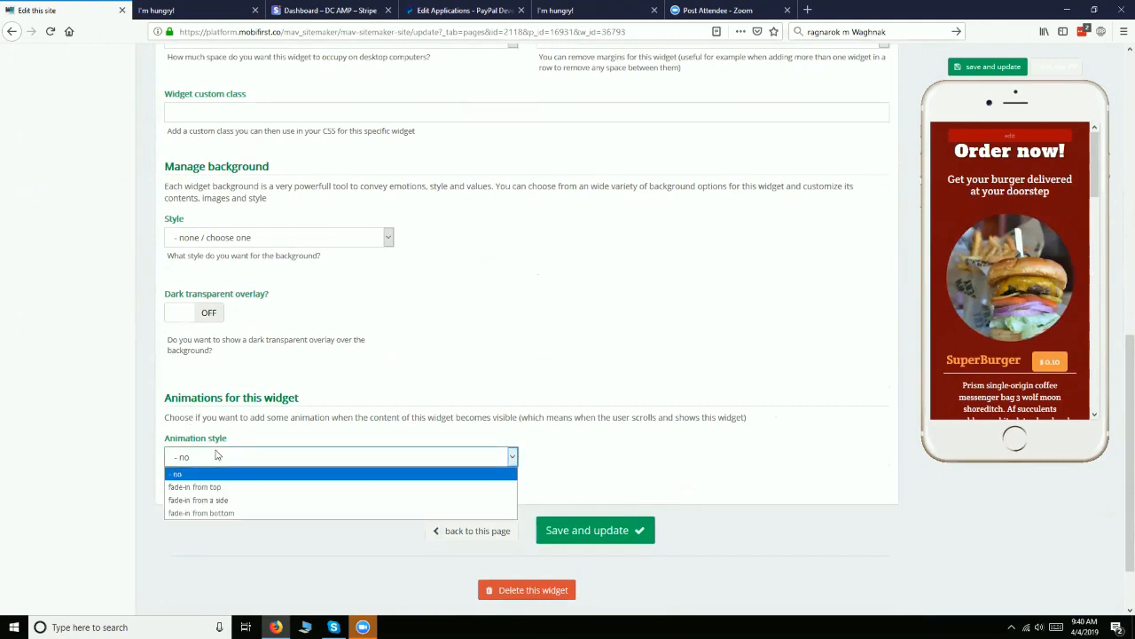
click(216, 456)
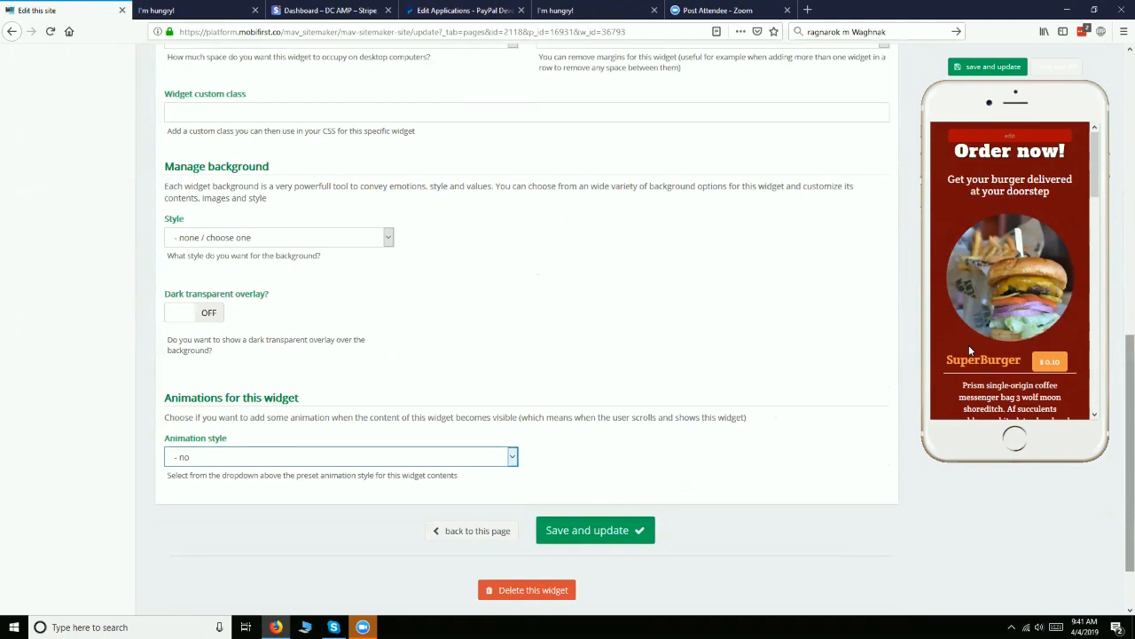
scroll(806, 358, up, 8)
scroll(806, 357, down, 2)
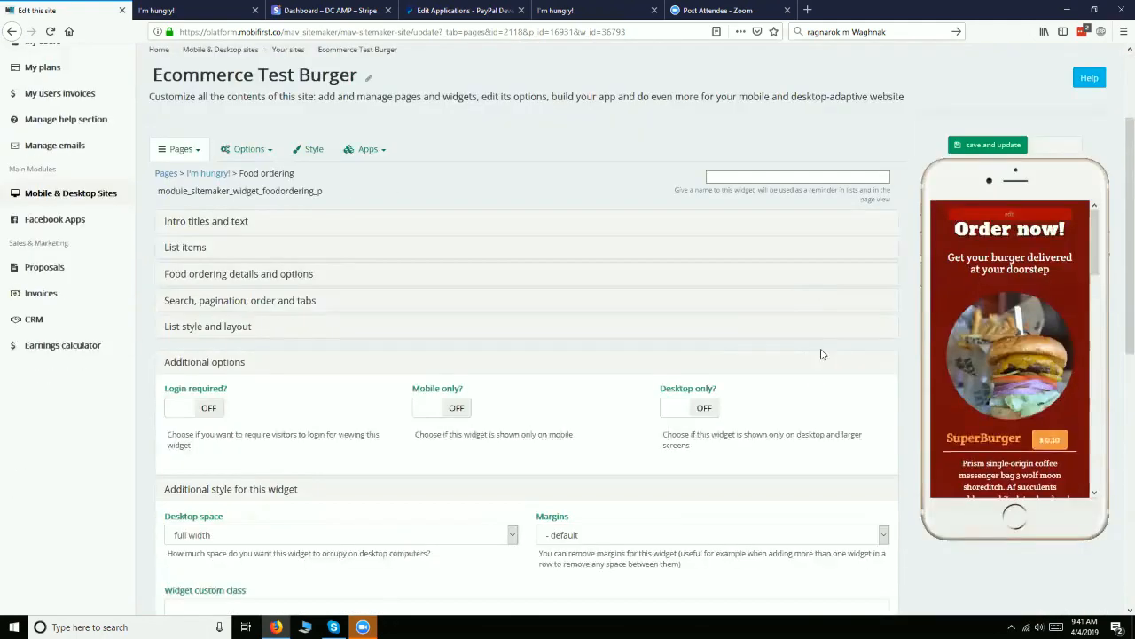
scroll(822, 354, down, 1)
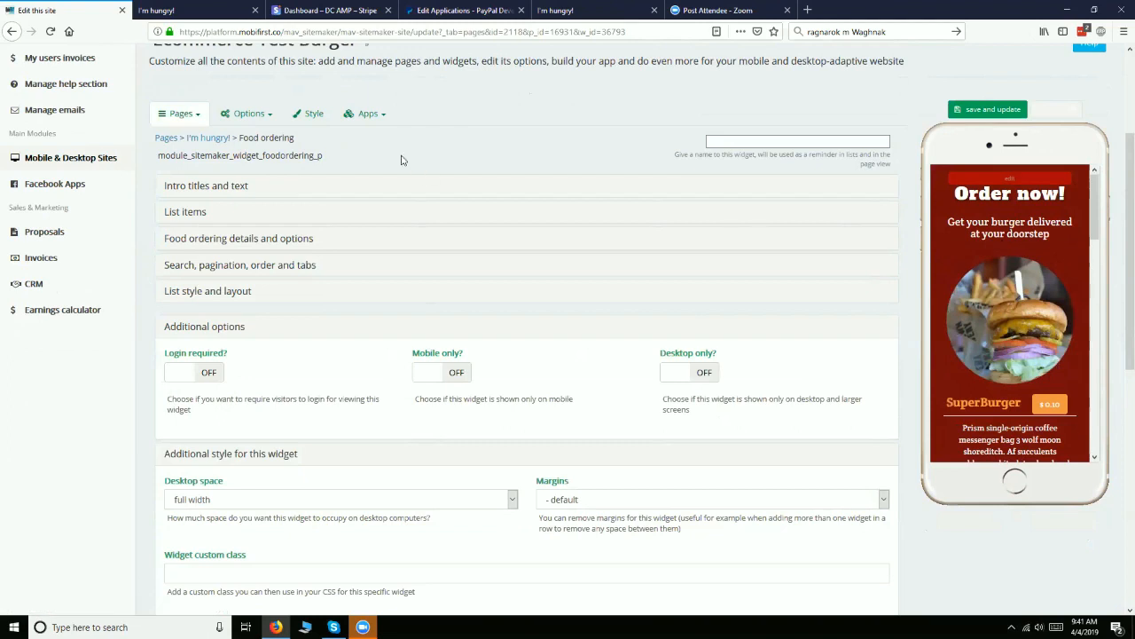
Look over the new food ordering widget's intro titles and text fields and its list items section
click(216, 188)
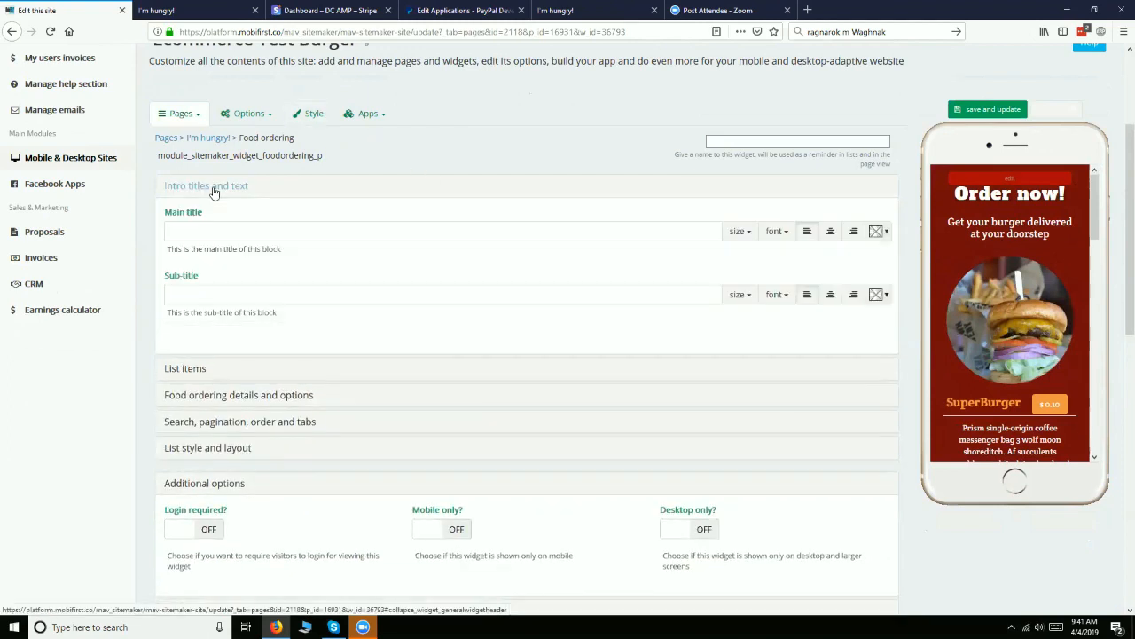
click(174, 369)
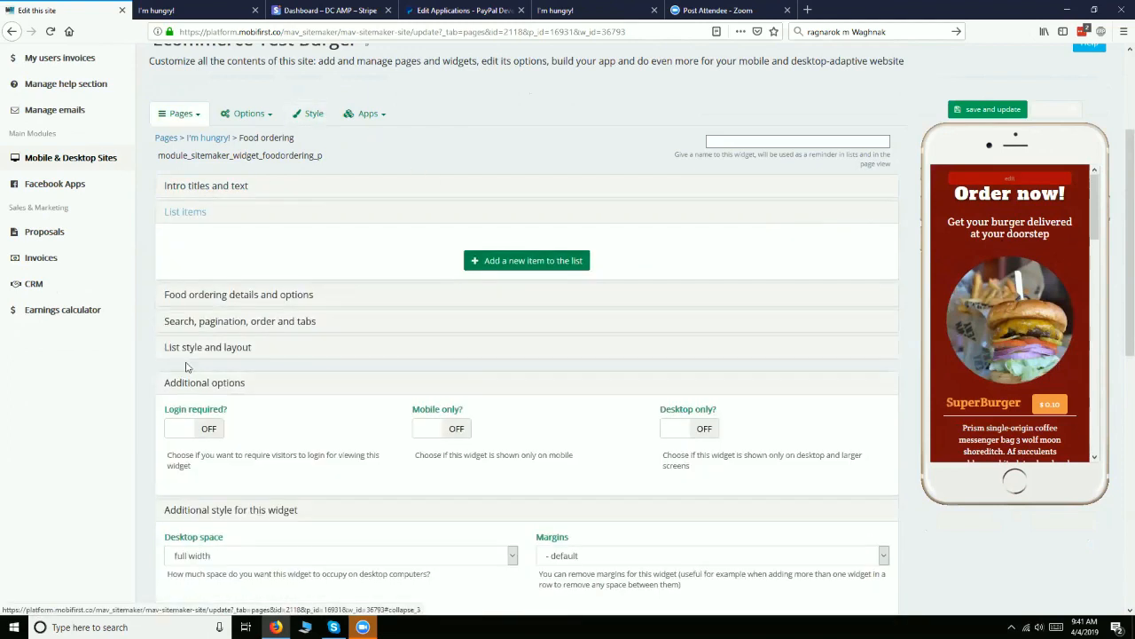
right_click(227, 304)
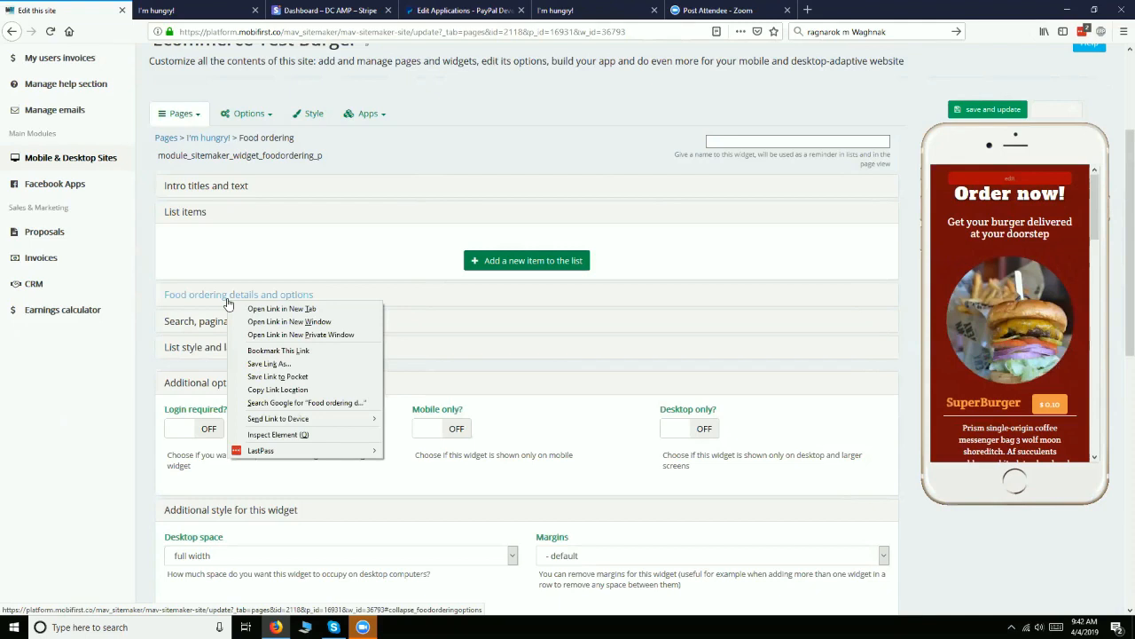
click(418, 174)
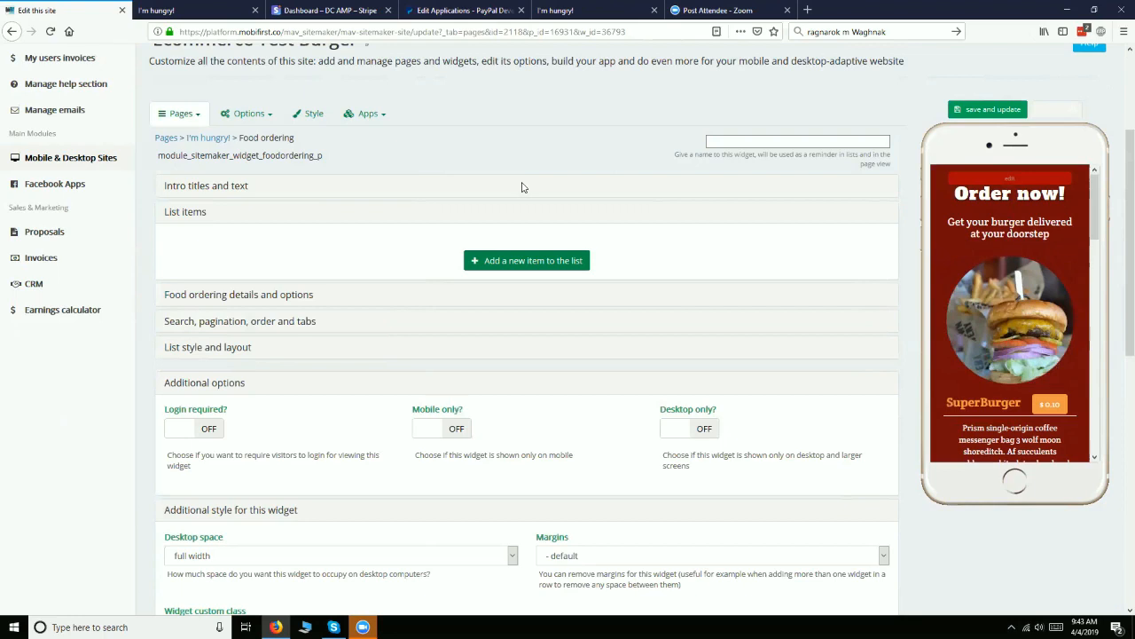
scroll(522, 187, up, 3)
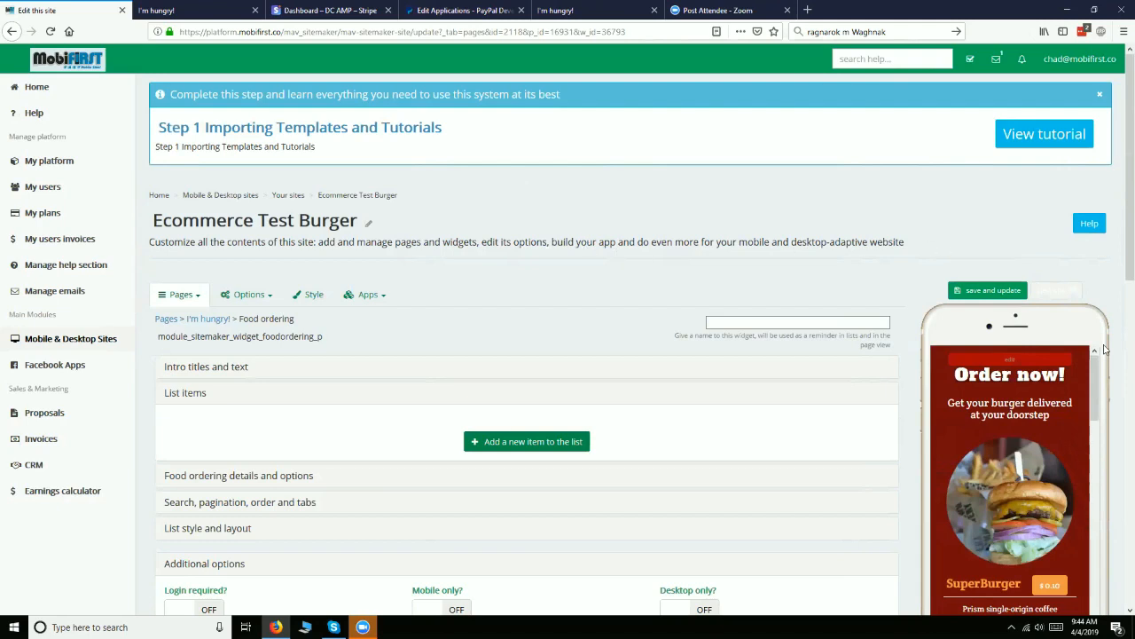
scroll(1031, 394, down, 5)
scroll(946, 401, down, 2)
scroll(837, 381, down, 3)
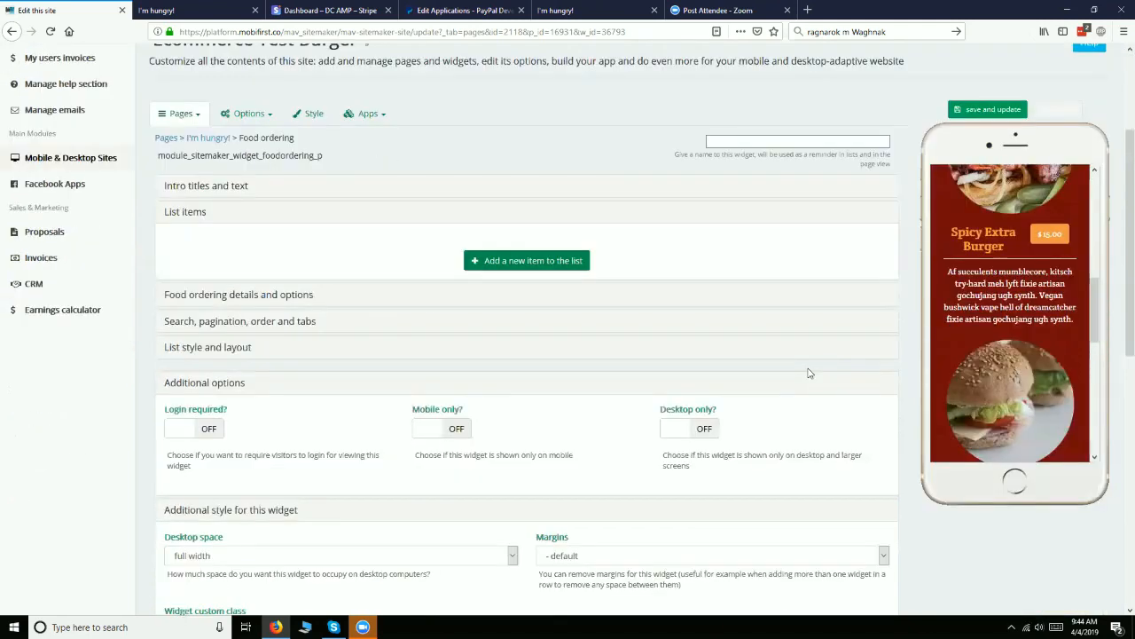
scroll(809, 374, up, 3)
scroll(1042, 414, up, 1)
scroll(1043, 414, up, 5)
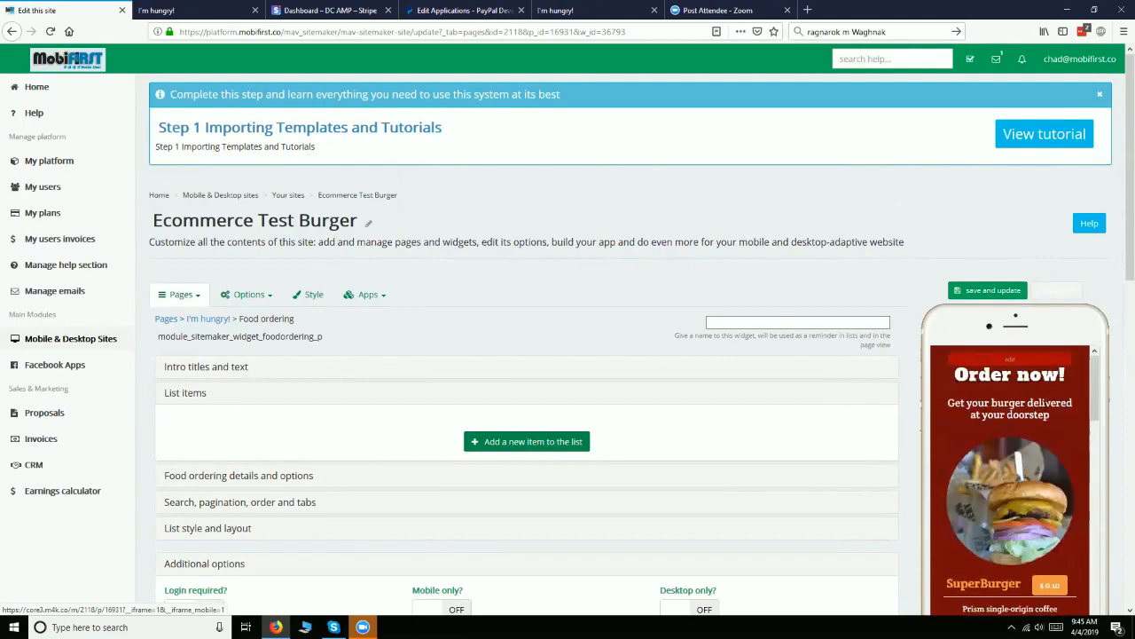
scroll(729, 333, down, 2)
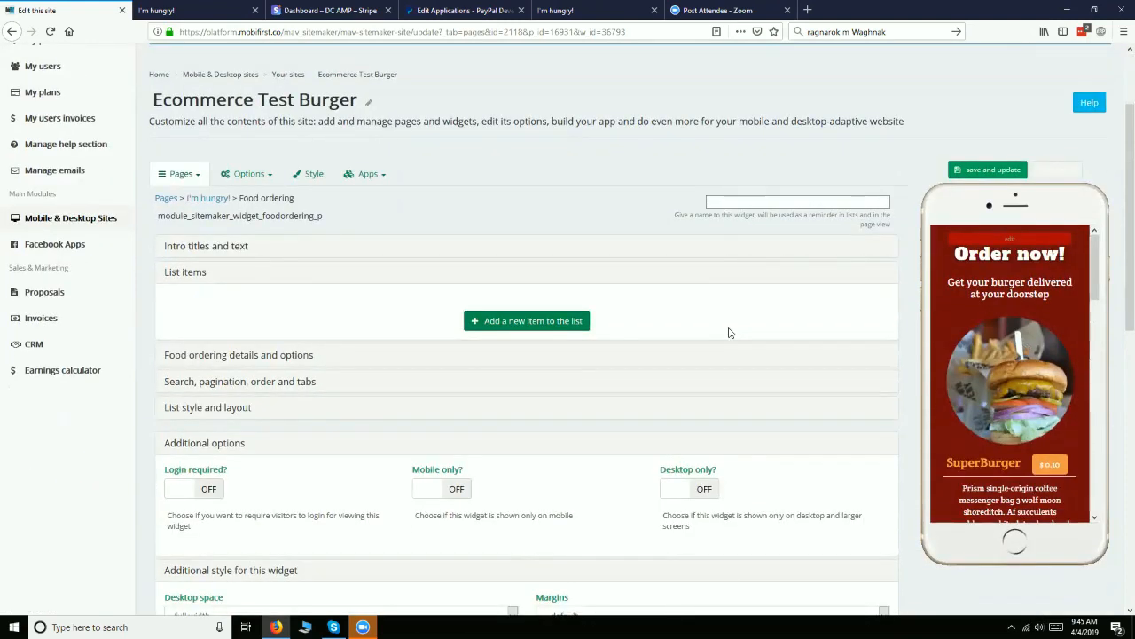